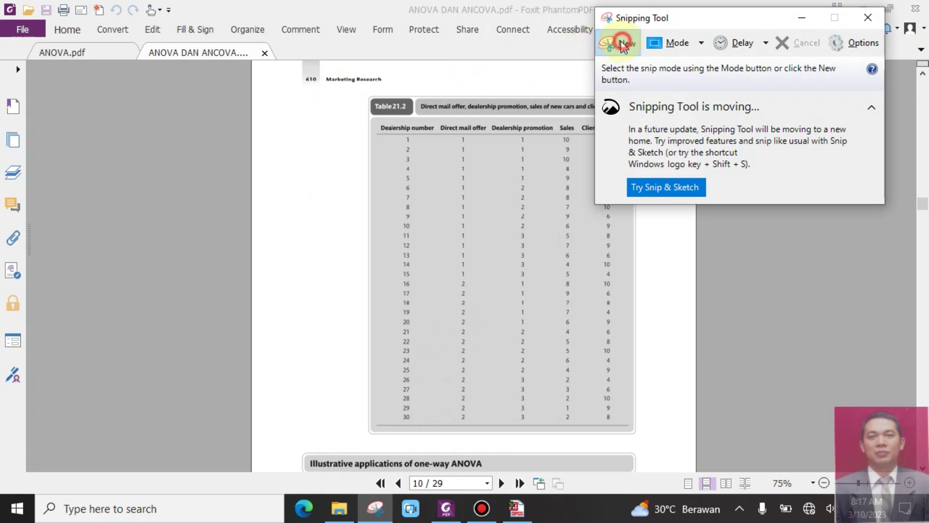
- Capture a rectangular snip of Table 21.2 in the PDF and copy it
mouse_move(351, 89)
mouse_down()
mouse_move(644, 284)
mouse_move(658, 439)
mouse_up()
right_click(555, 315)
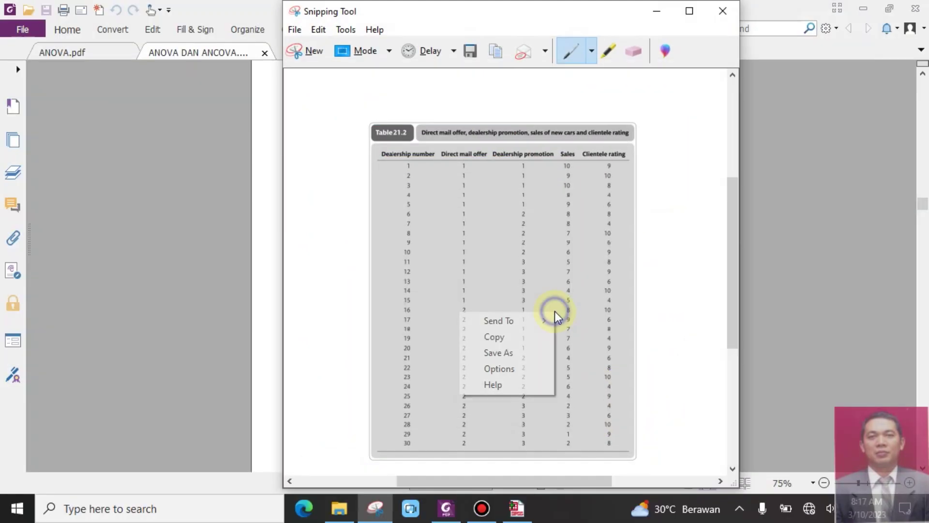
click(541, 338)
- Open Excel from the Microsoft Office 2013 programs and create a blank workbook
click(532, 521)
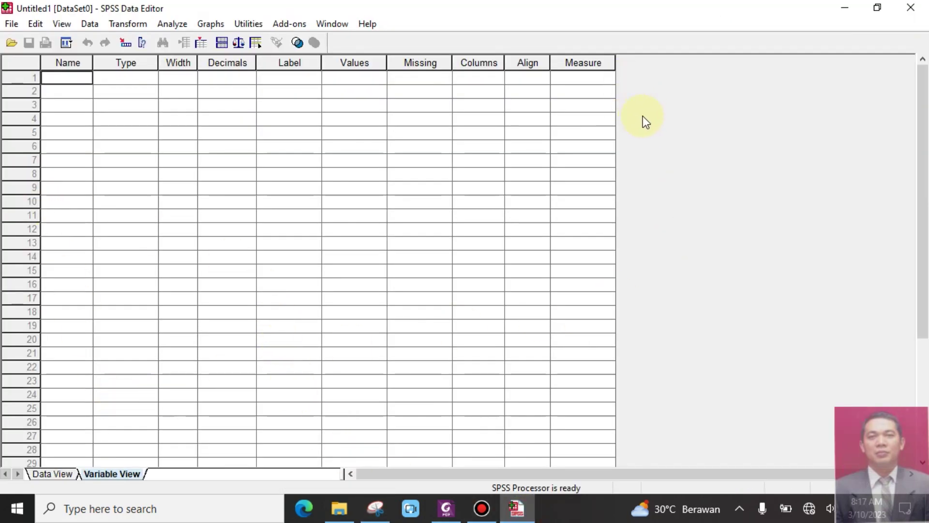
click(25, 511)
scroll(129, 336, down, 6)
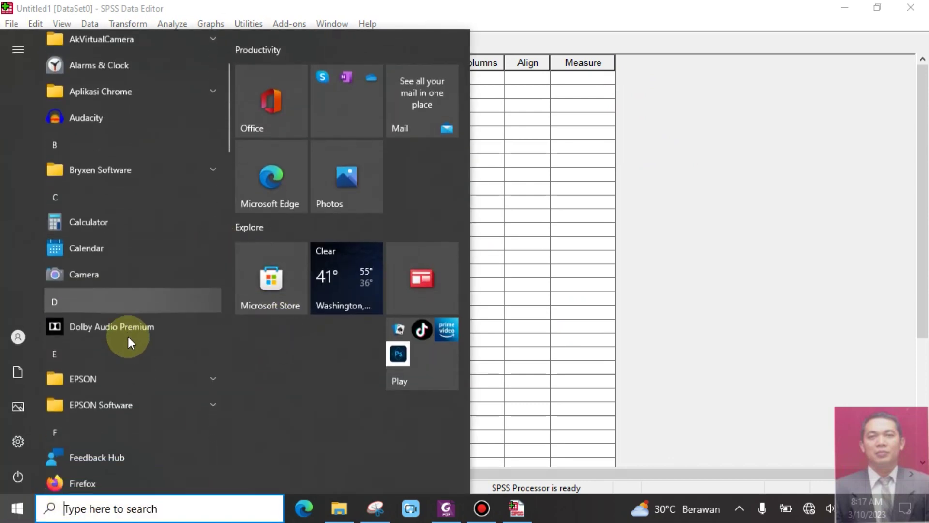
scroll(127, 338, down, 4)
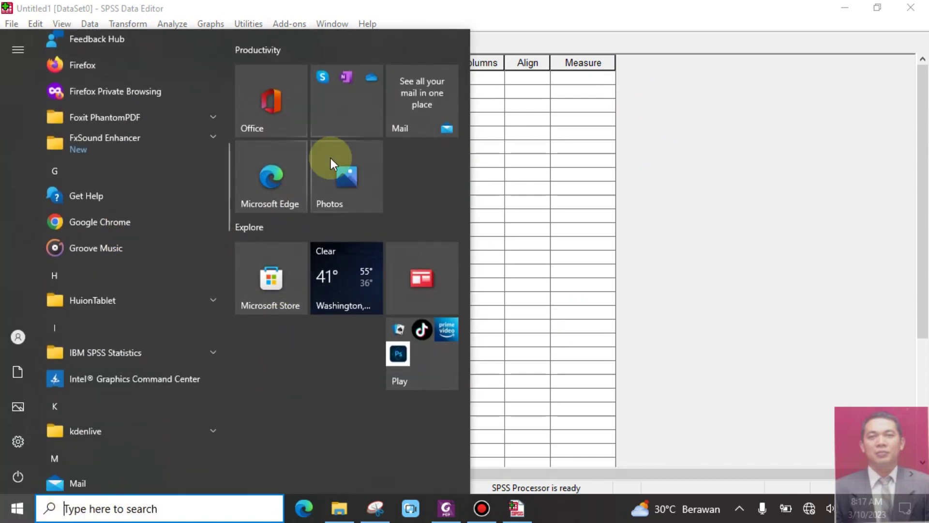
scroll(122, 204, down, 5)
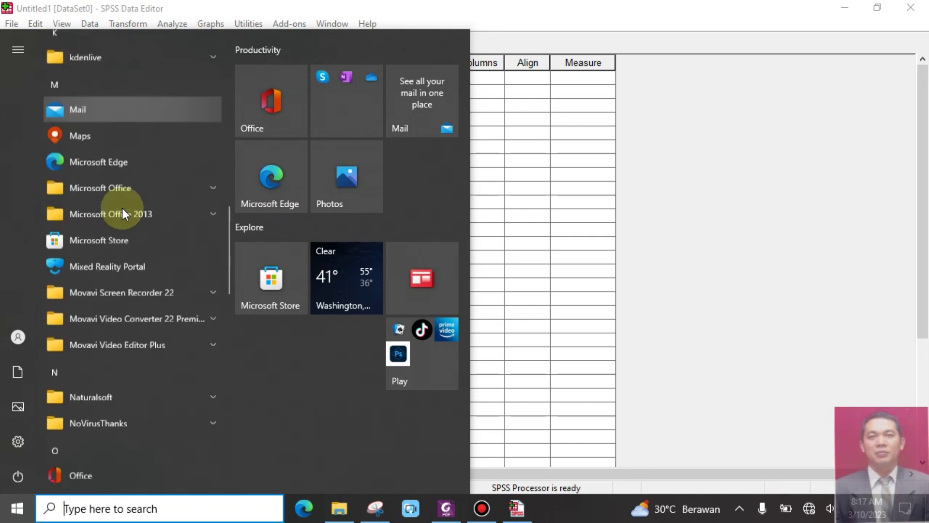
scroll(122, 208, down, 6)
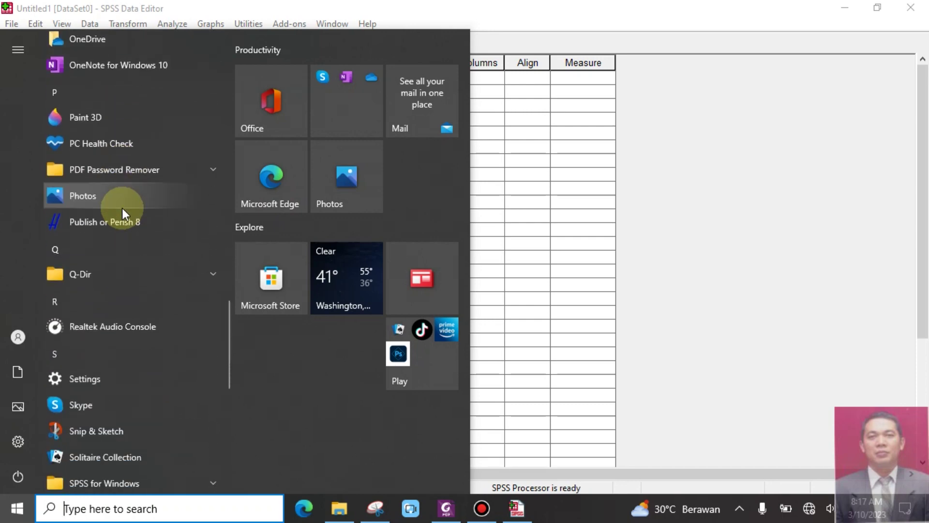
scroll(123, 251, down, 2)
scroll(123, 252, up, 8)
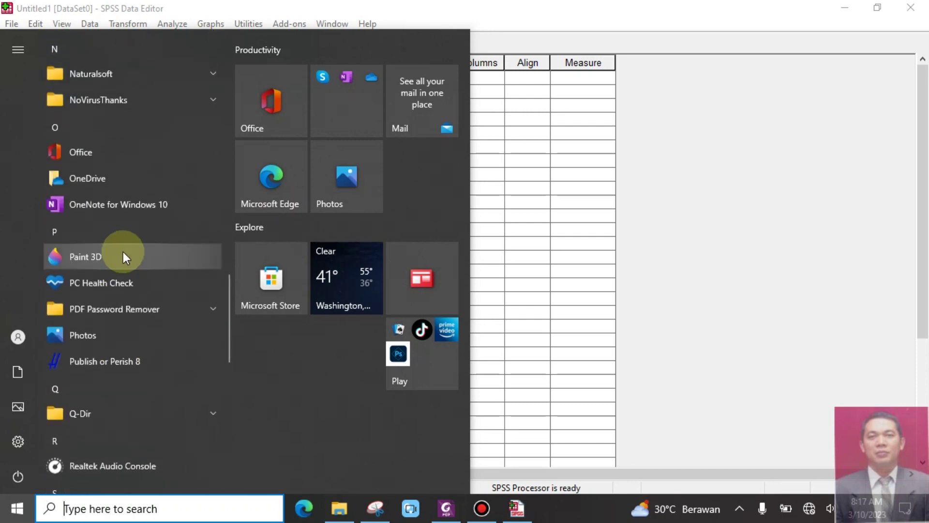
scroll(124, 253, up, 5)
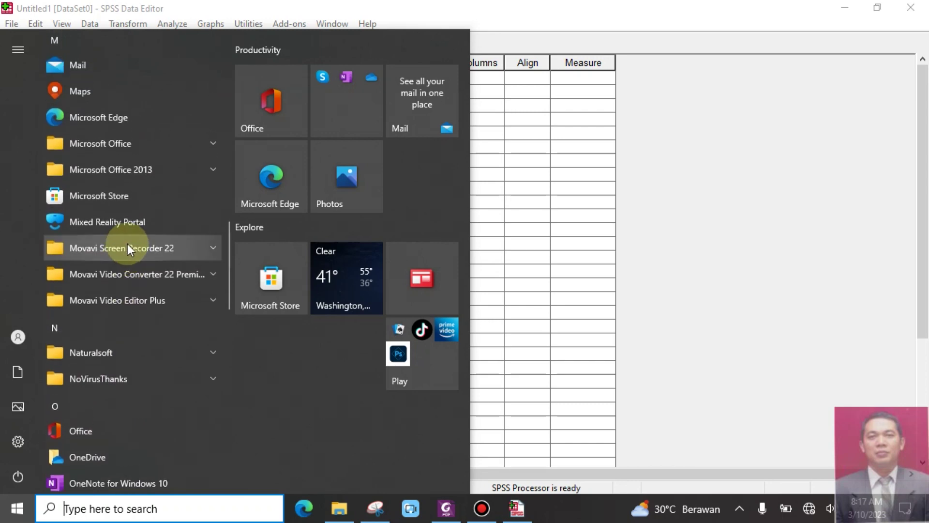
click(154, 170)
click(124, 227)
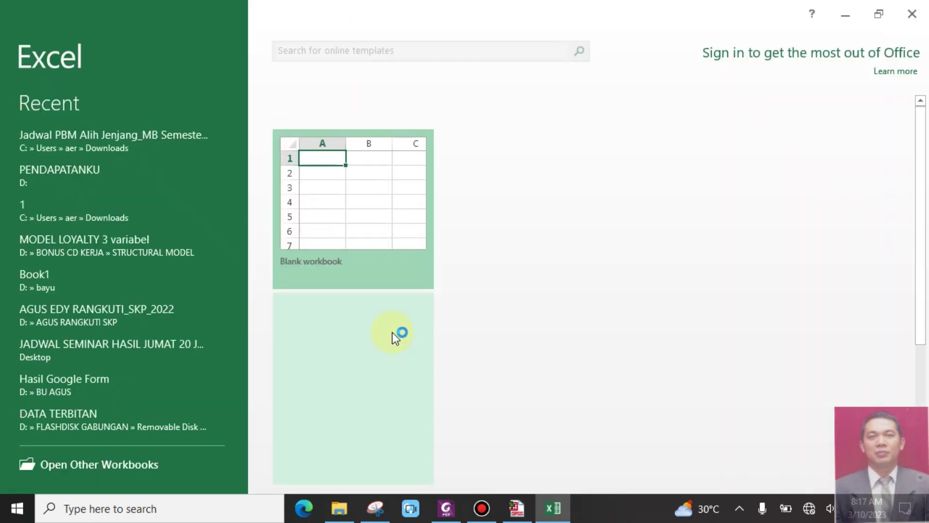
click(329, 200)
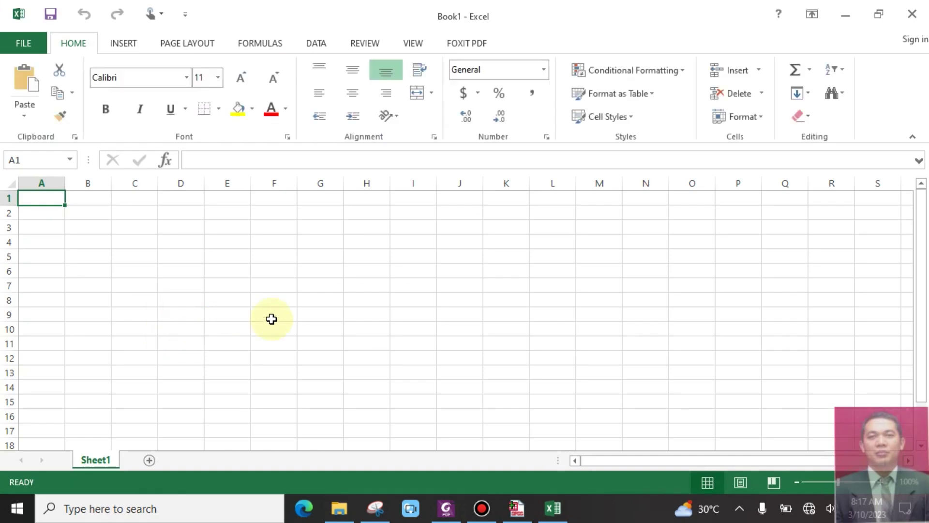
- Collapse the ribbon, paste the Table 21.2 picture at cell M13 and move it to about columns L to Q
scroll(367, 278, down, 3)
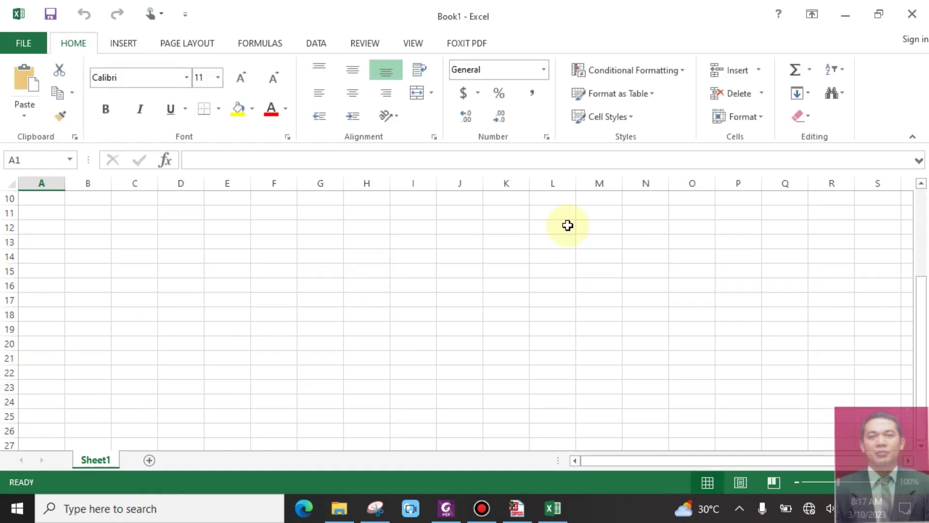
click(914, 138)
click(582, 154)
right_click(583, 154)
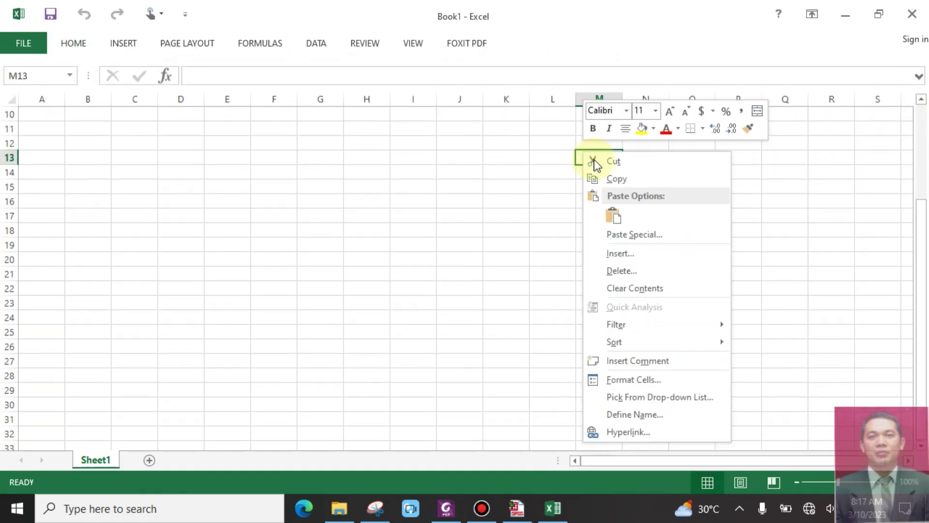
click(613, 215)
drag(645, 234, 594, 174)
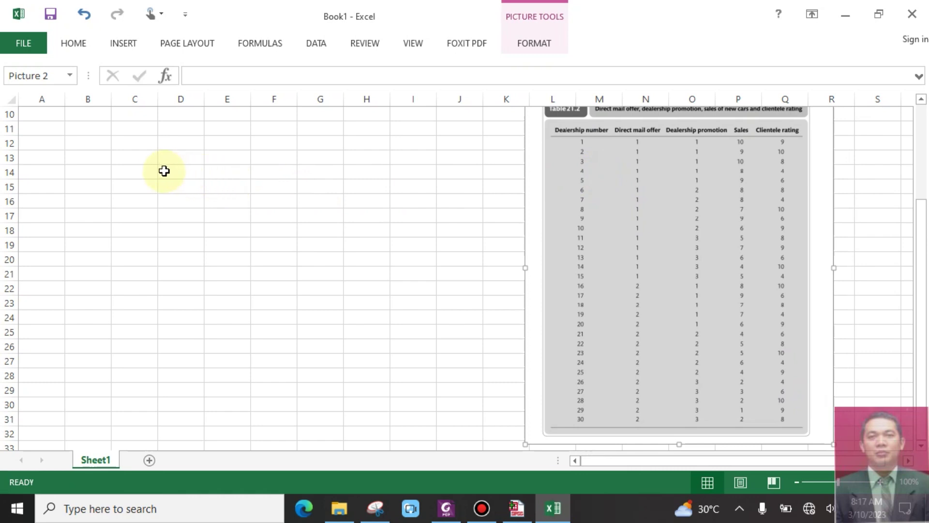
- Enter the headers NO, Direct Mail and Promotion in cells C11 to E11
click(138, 130)
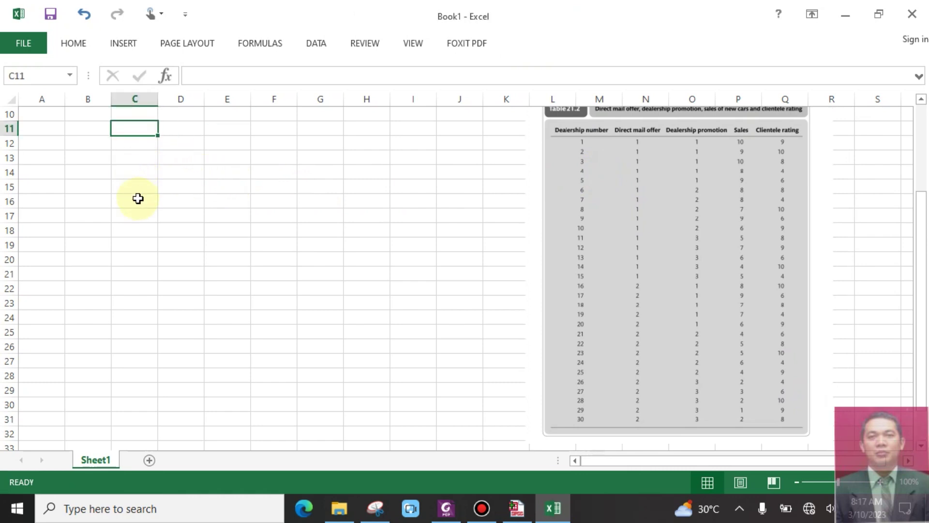
text(NO)
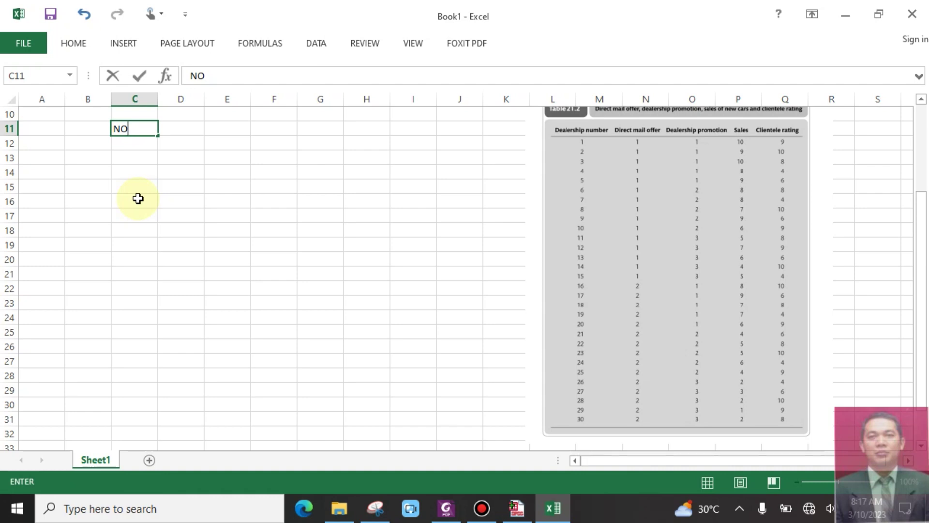
key(Tab)
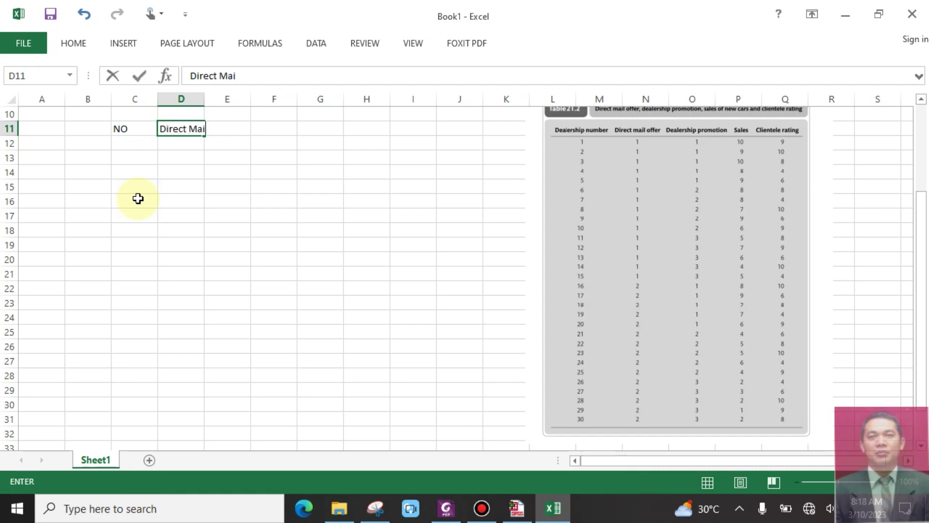
key(Tab)
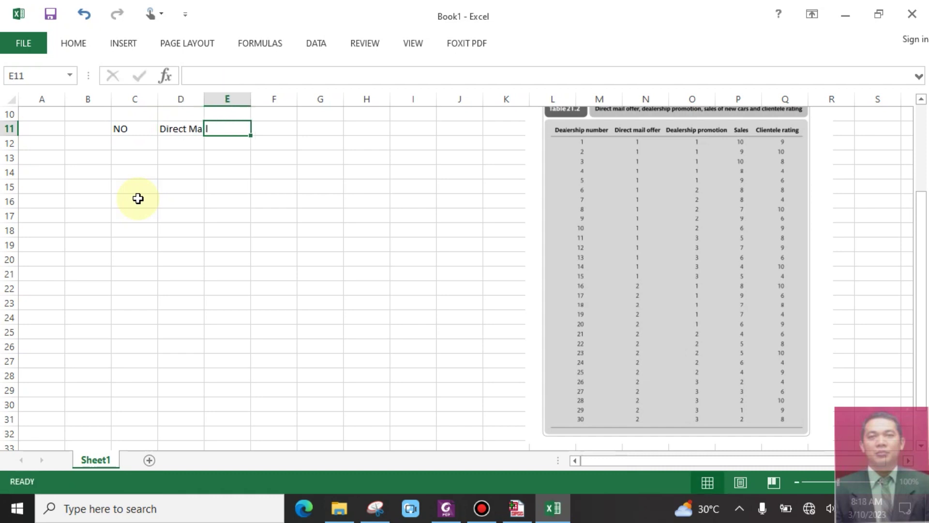
text(O)
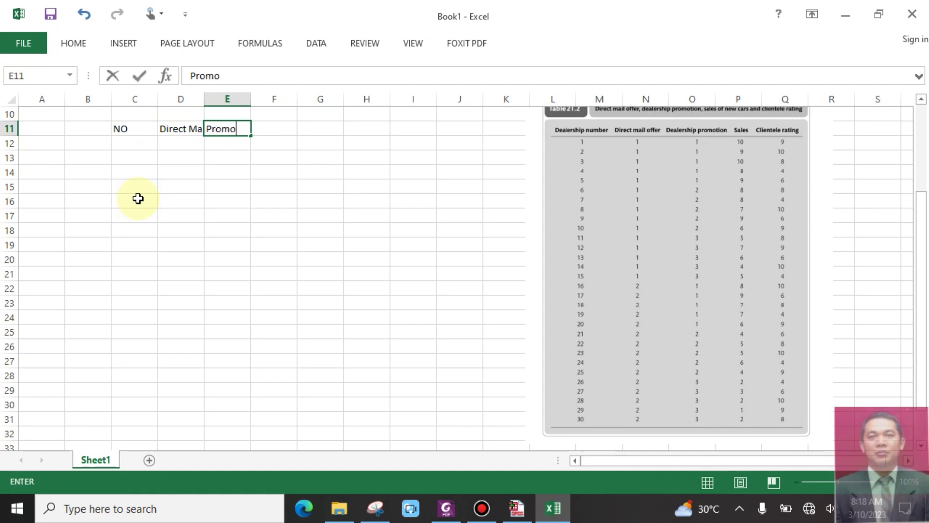
key(Return)
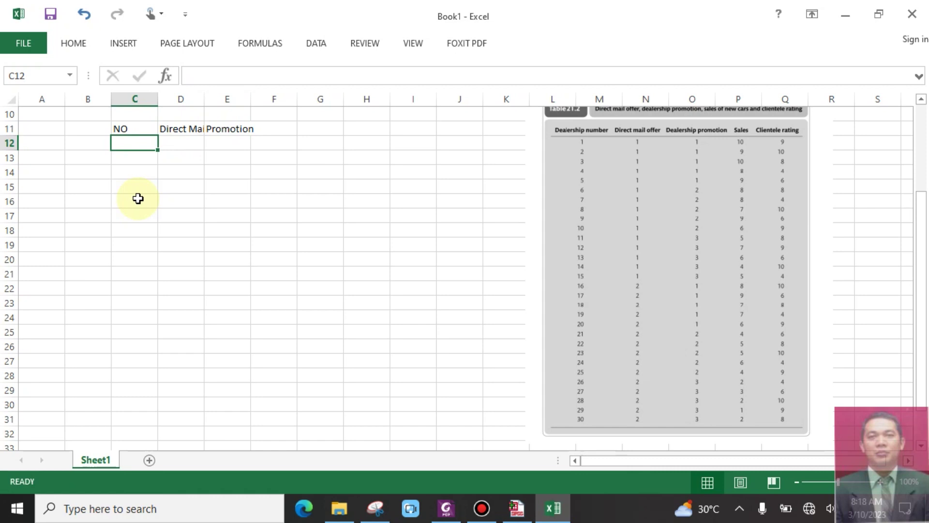
- Enter the headers Sales and Rating Client in cells F11 and G11
key(Up)
key(Right)
key(Right)
key(Right)
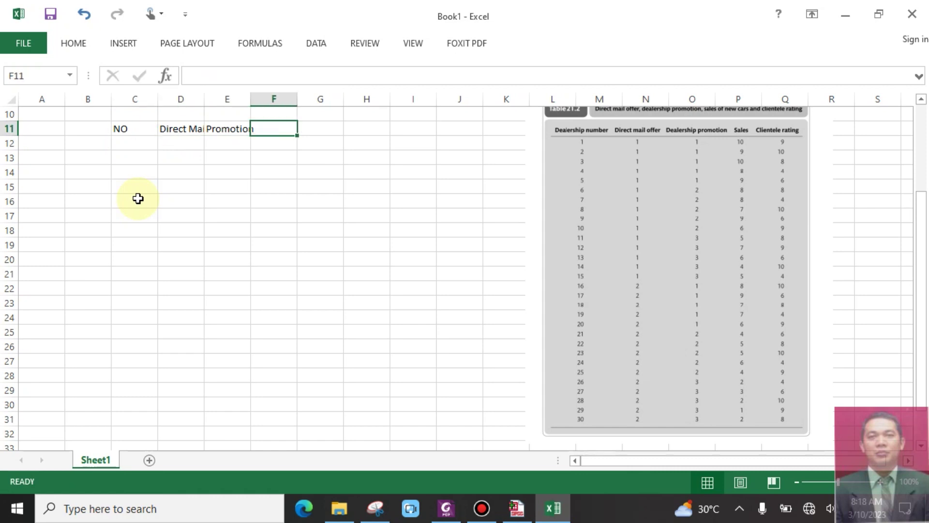
text(Sales)
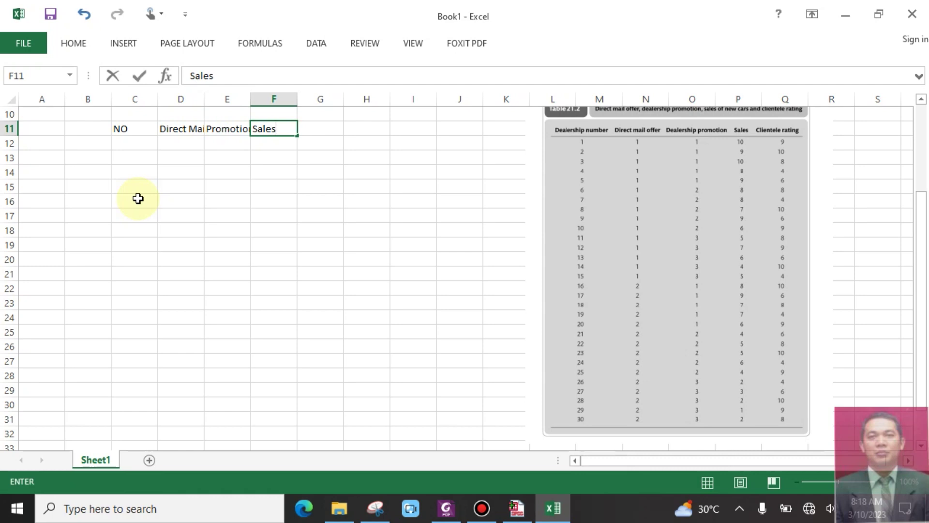
key(Tab)
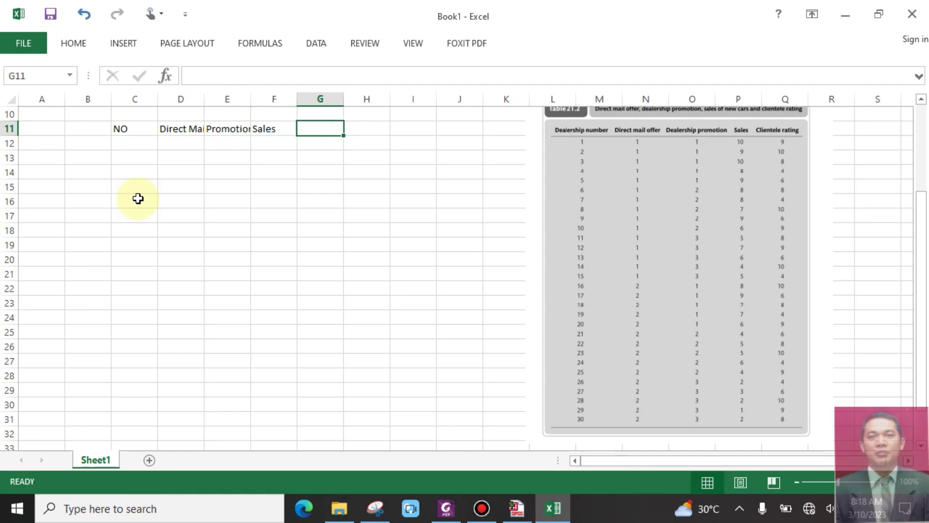
text(Rating)
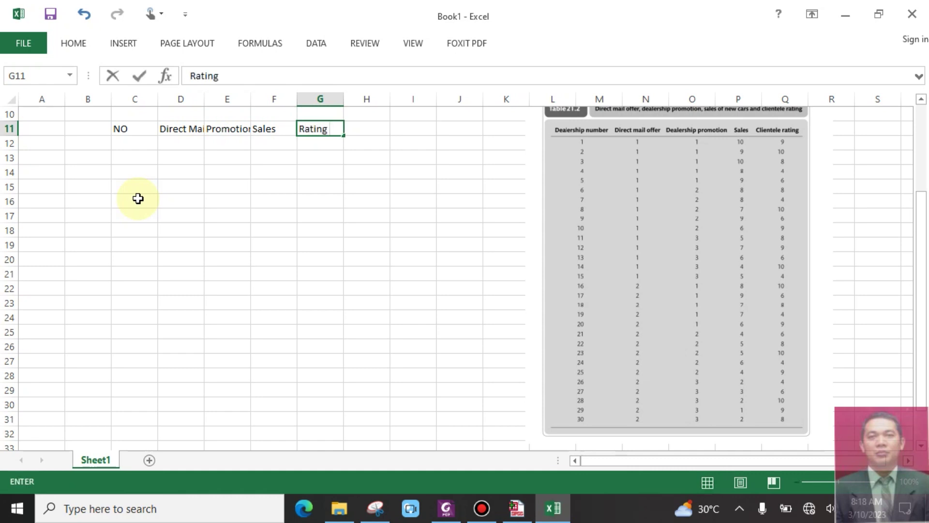
text( Client)
key(Return)
- Autofit the widths of columns C to G and center their contents
drag(138, 99, 320, 106)
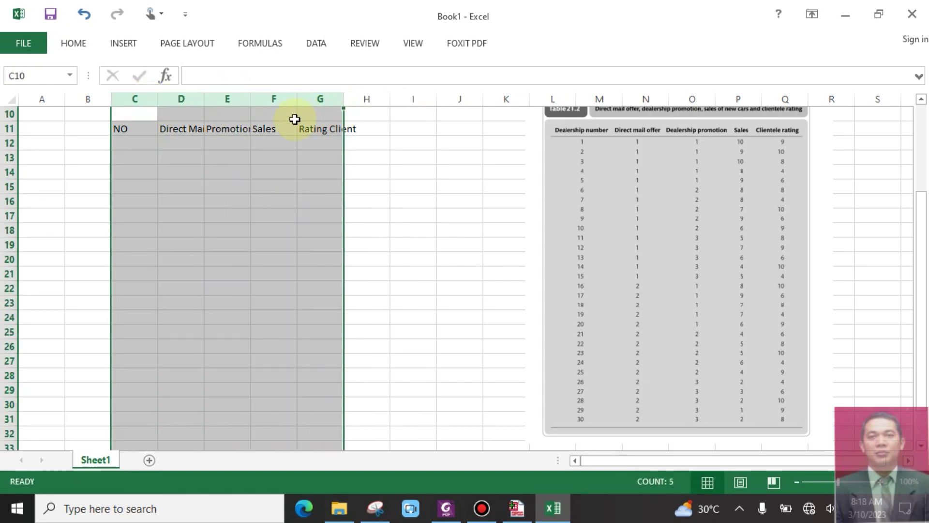
double_click(157, 101)
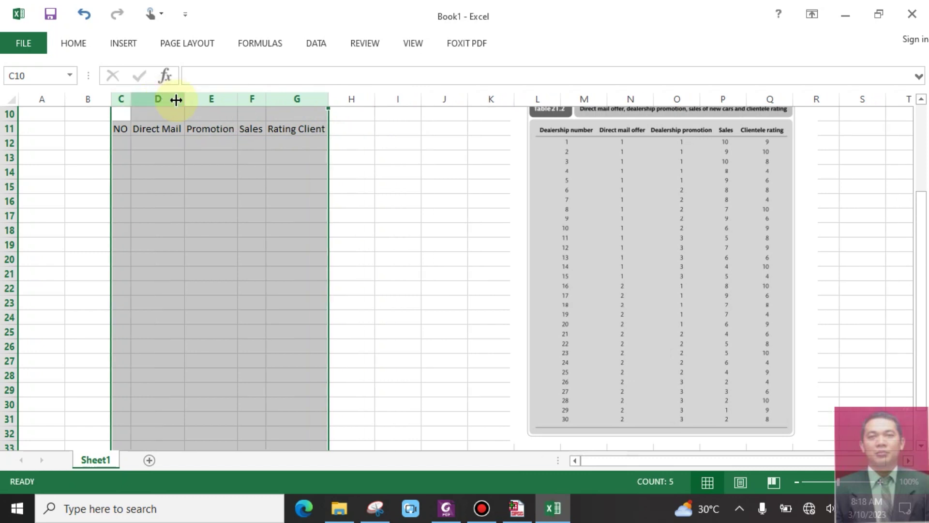
click(84, 39)
click(240, 89)
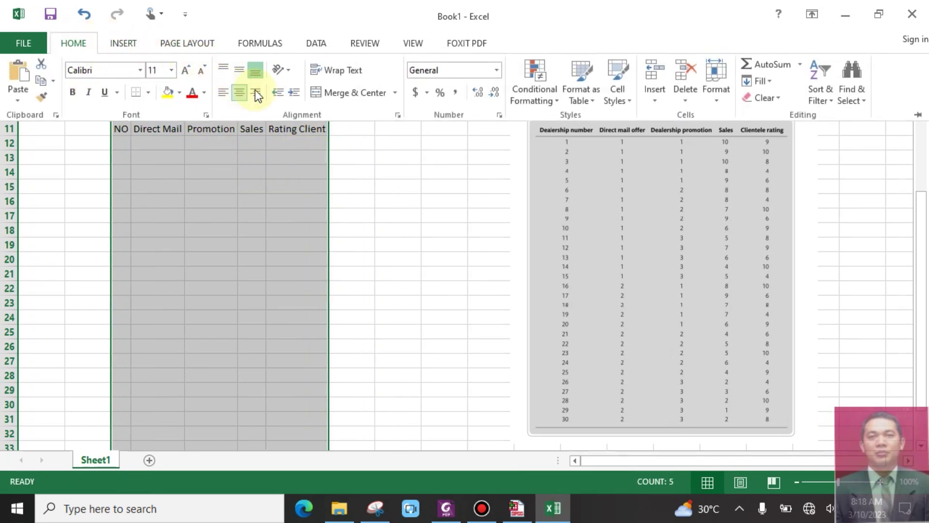
- Make the header row C11 to G11 bold
click(123, 124)
click(122, 127)
double_click(122, 127)
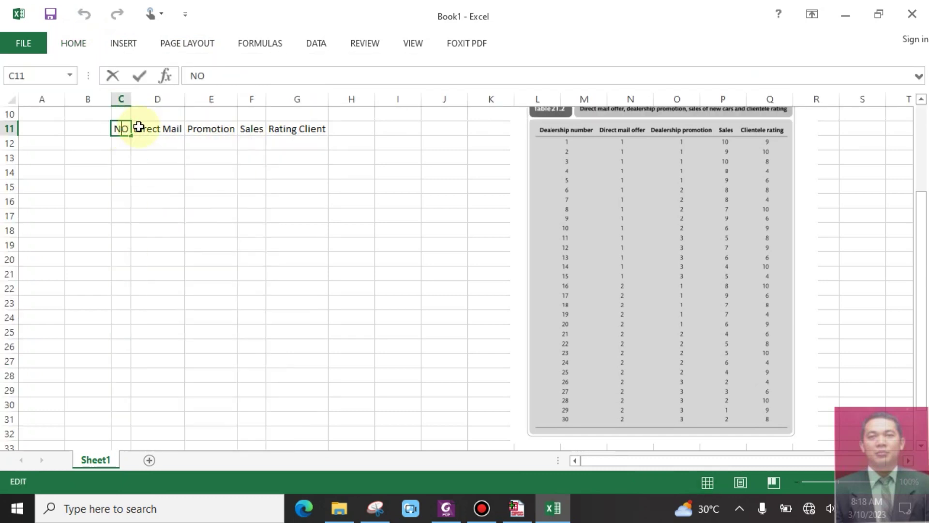
shift+click(300, 128)
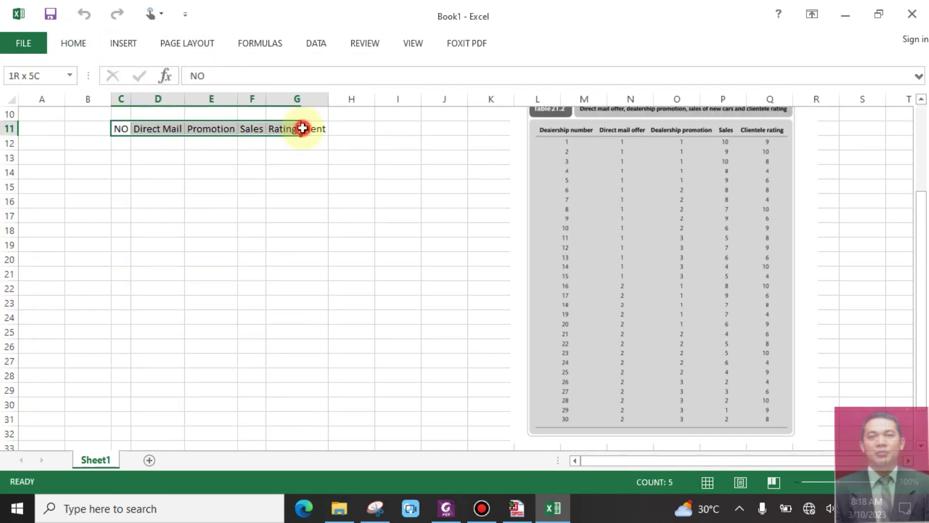
click(70, 46)
click(75, 93)
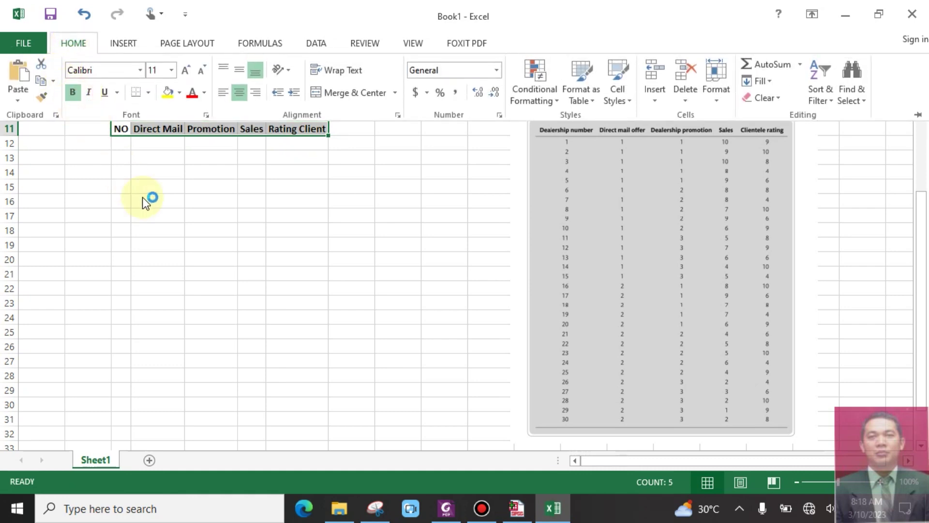
- Enter 1 and 2 under NO and extend the series to 30 in cells C12 to C41
click(122, 149)
click(121, 148)
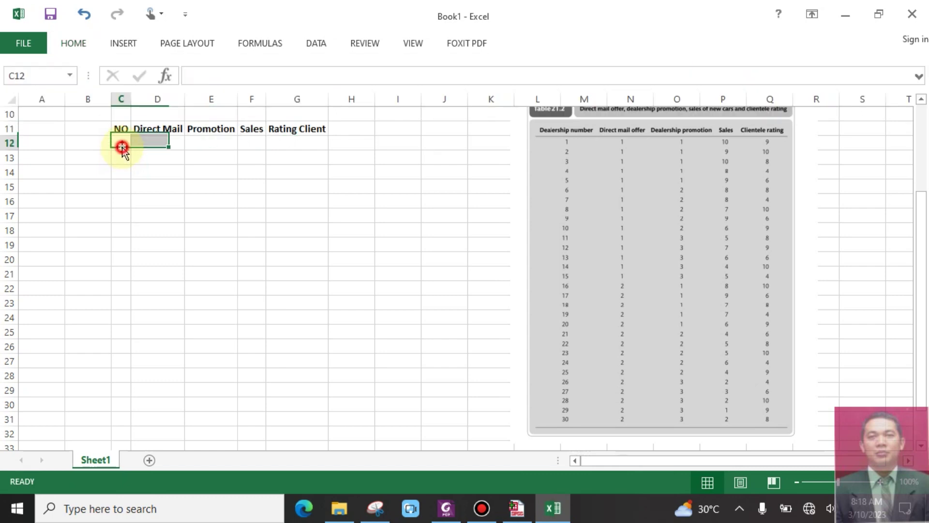
text(1)
key(Return)
text(2)
key(Return)
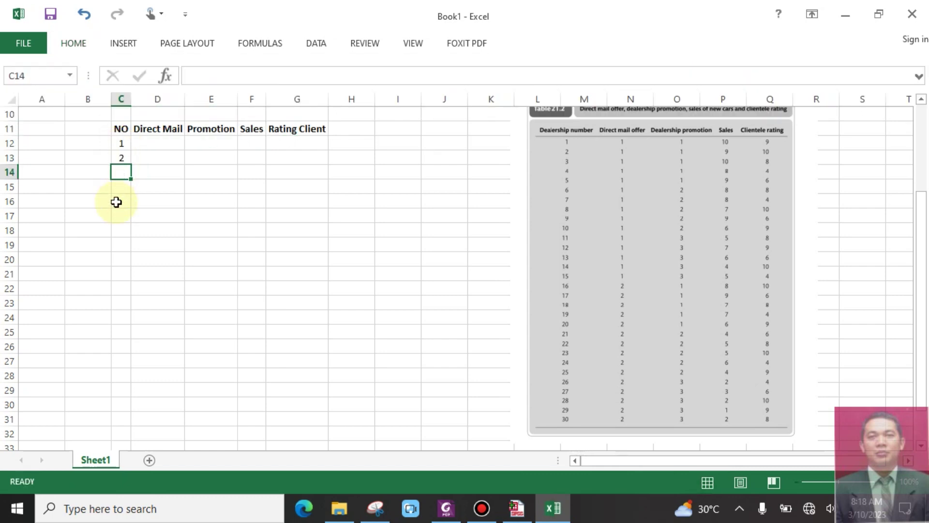
drag(123, 145, 124, 409)
- Move the table picture beside the data columns and stretch its lower edge to about row 43 to line up with the numbering
scroll(486, 306, up, 5)
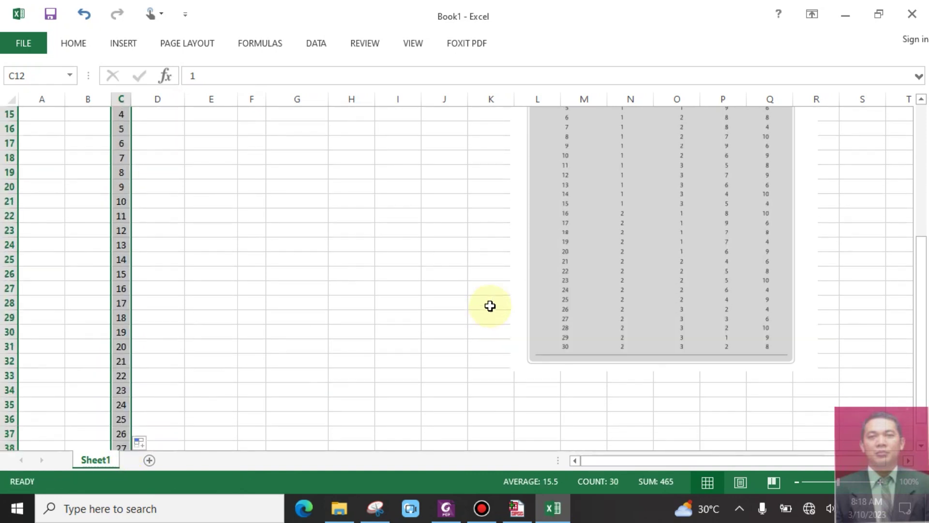
drag(595, 275, 398, 269)
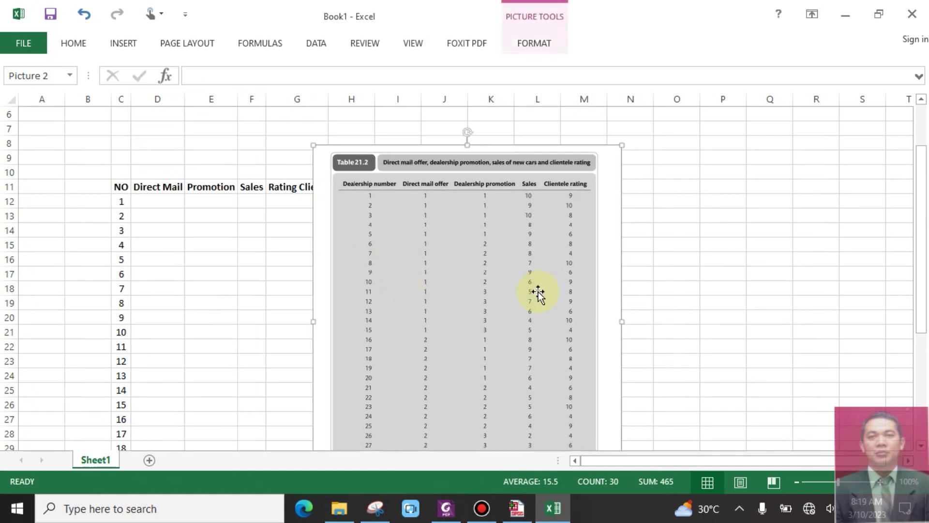
drag(926, 189, 923, 322)
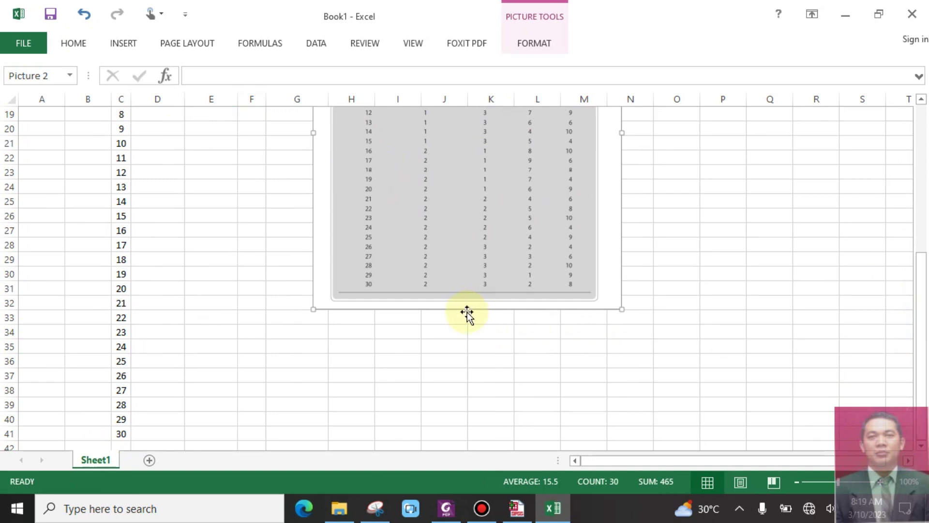
drag(467, 309, 454, 251)
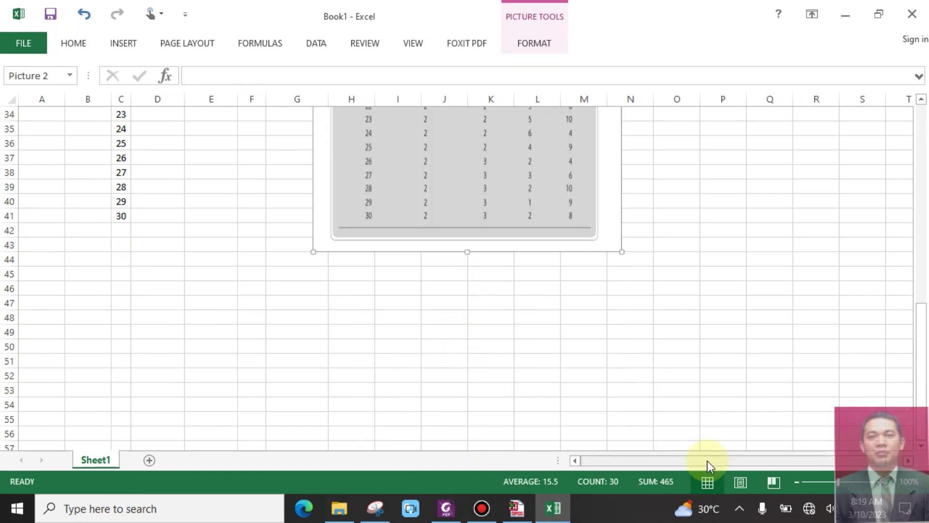
- Enter 1 in each Direct Mail cell from D12 to D17
scroll(596, 404, up, 10)
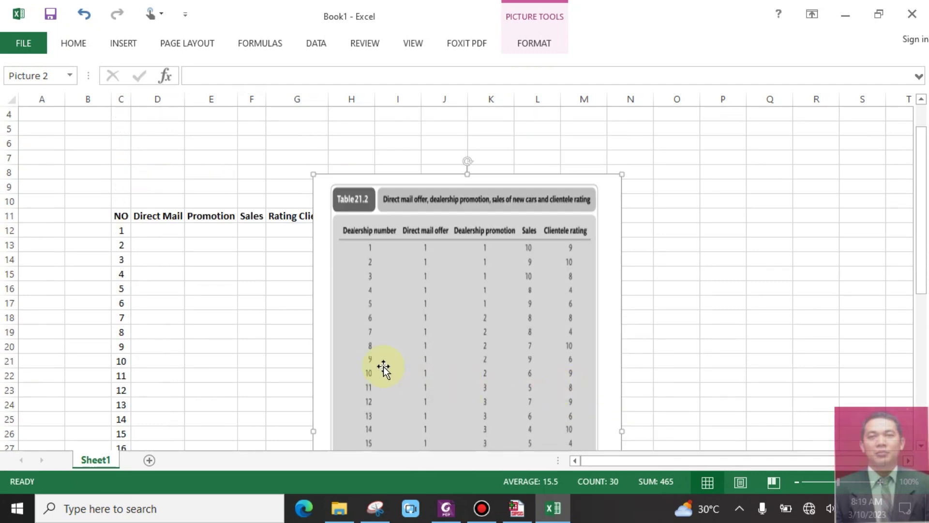
click(169, 230)
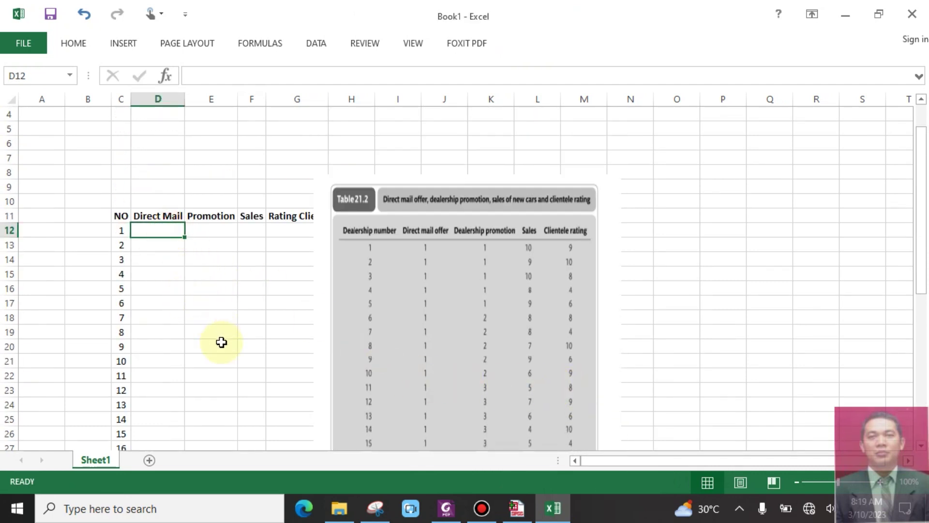
text(1)
key(Return)
text(1)
key(Return)
text(1)
key(Return)
text(1)
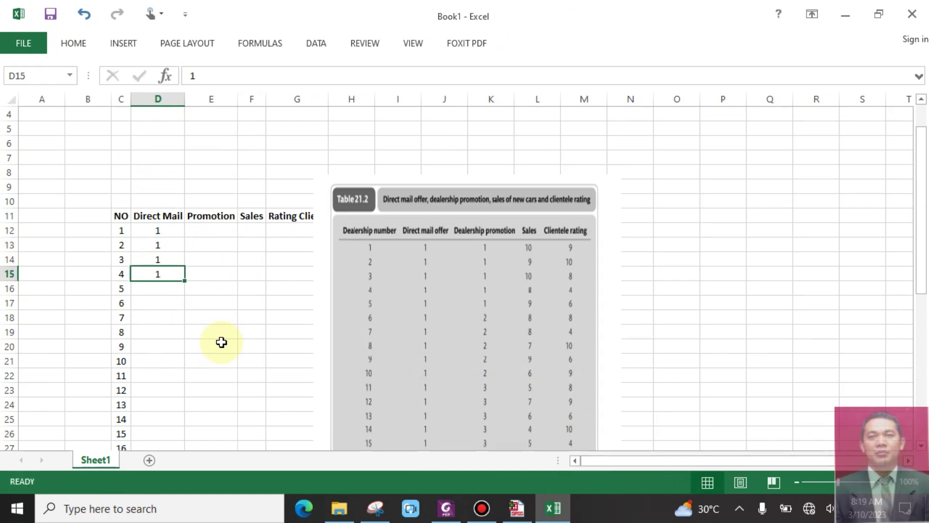
key(Return)
text(1)
key(Return)
text(11)
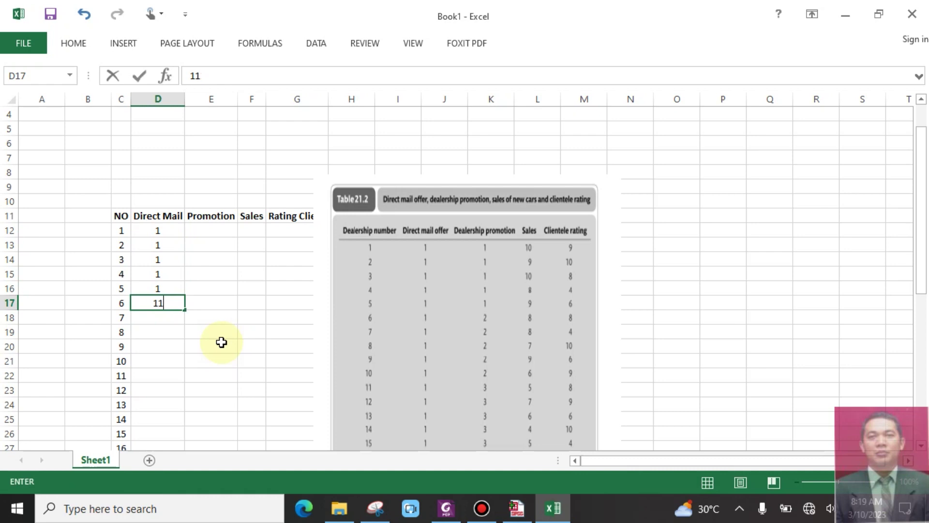
- Copy the Direct Mail value 1 from D16 into cells D18 to D26
scroll(344, 332, down, 3)
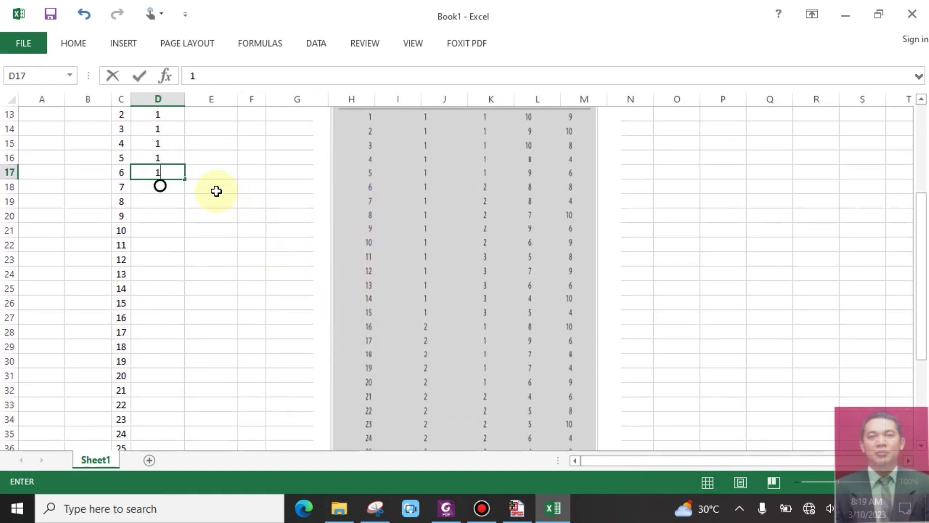
click(163, 156)
key(ctrl+c)
drag(161, 187, 155, 302)
key(ctrl+v)
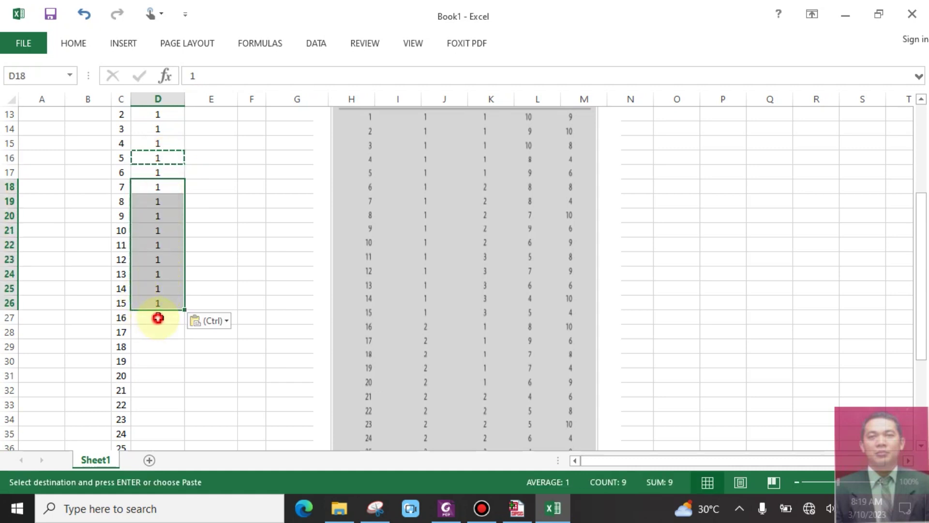
- Enter 2 as the Direct Mail value for number 16 in cell D27
click(158, 318)
text(2)
key(Return)
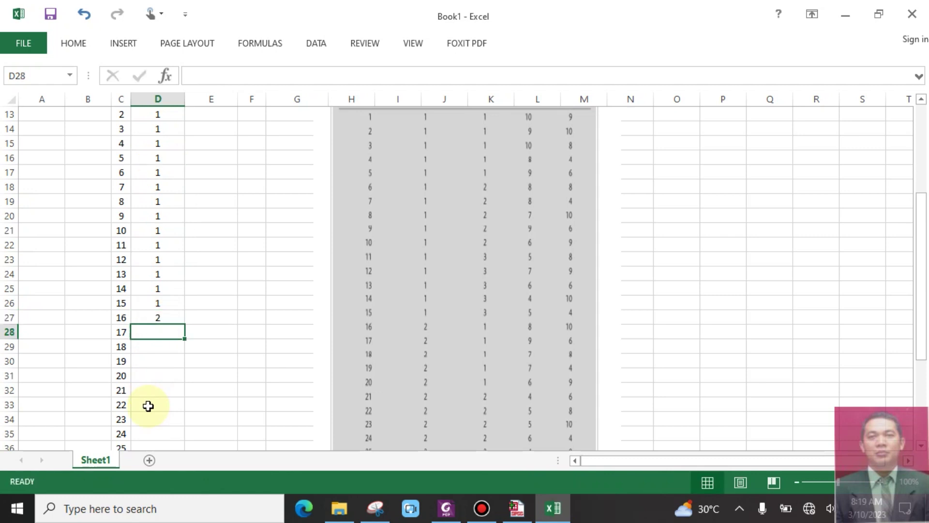
click(176, 318)
key(ctrl+c)
drag(155, 335, 163, 429)
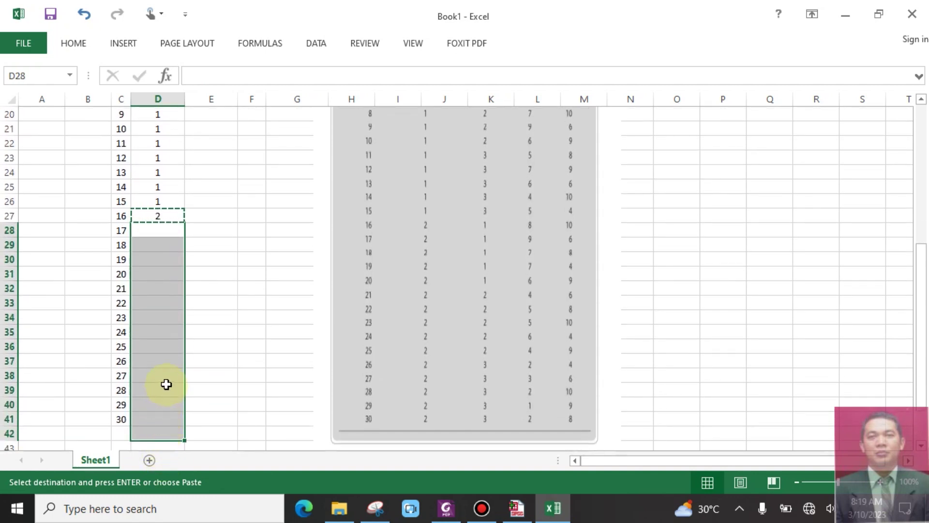
drag(206, 376, 208, 361)
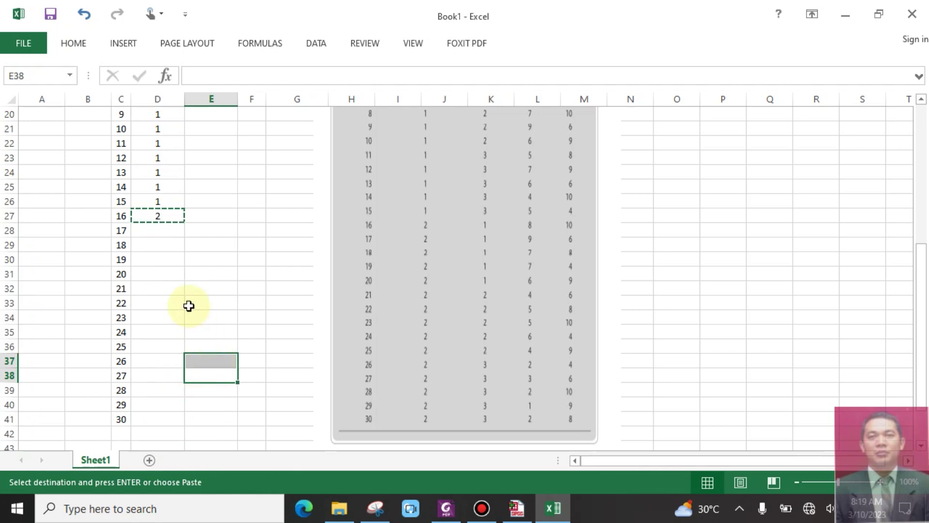
- Fill the 2 in D27 down the Direct Mail column to D41
click(161, 206)
click(169, 218)
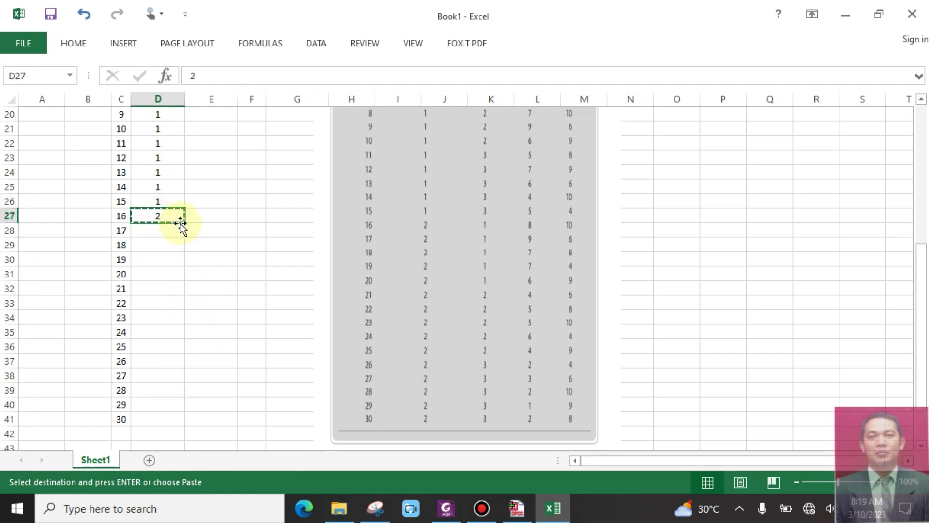
drag(185, 220, 189, 423)
- Copy the 1 from D12 into the Promotion cells E12 to E16
scroll(269, 352, up, 5)
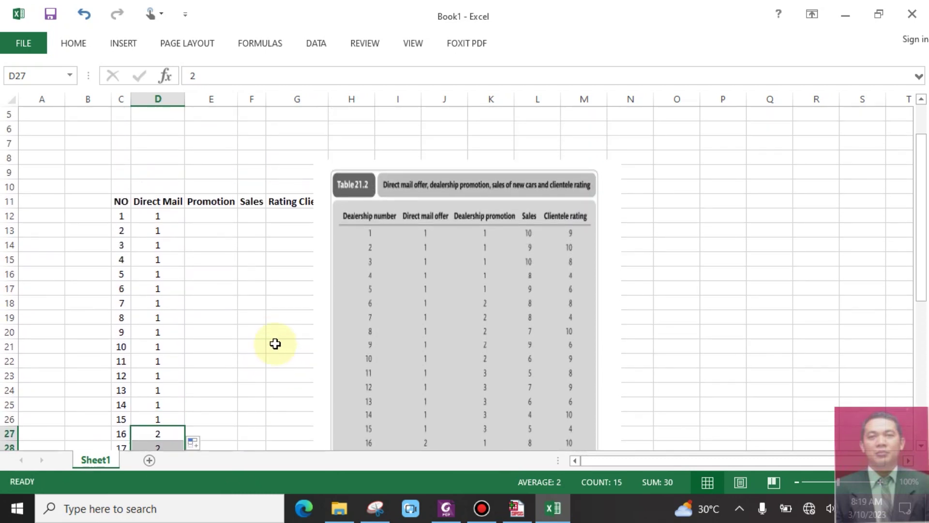
click(199, 216)
click(156, 217)
key(ctrl+c)
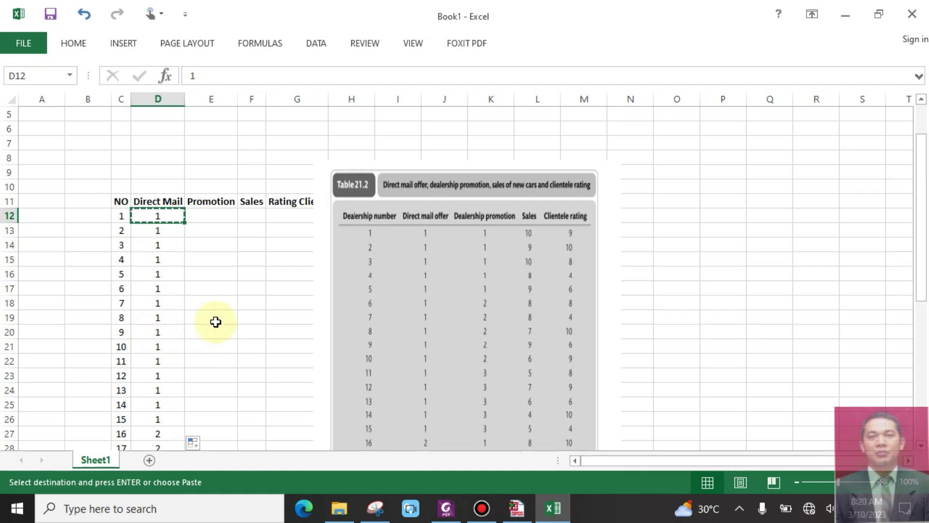
drag(224, 218, 244, 265)
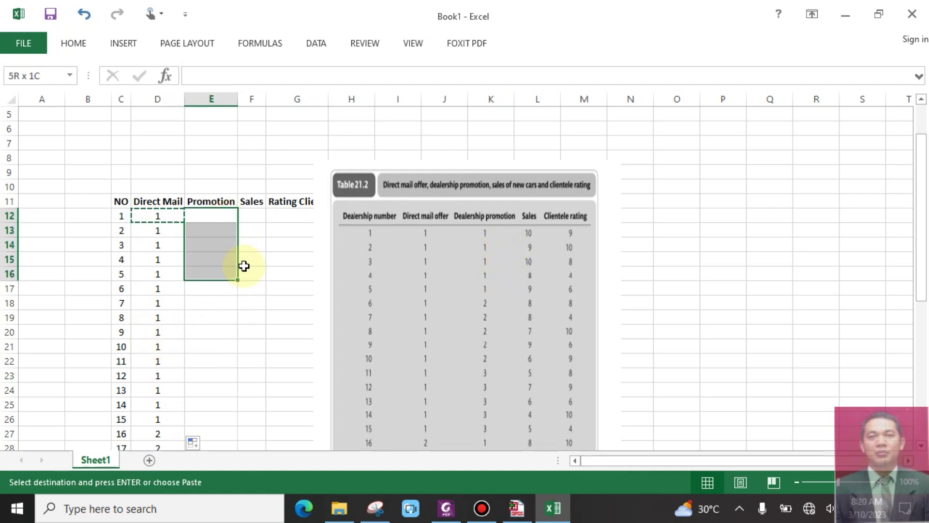
key(ctrl+v)
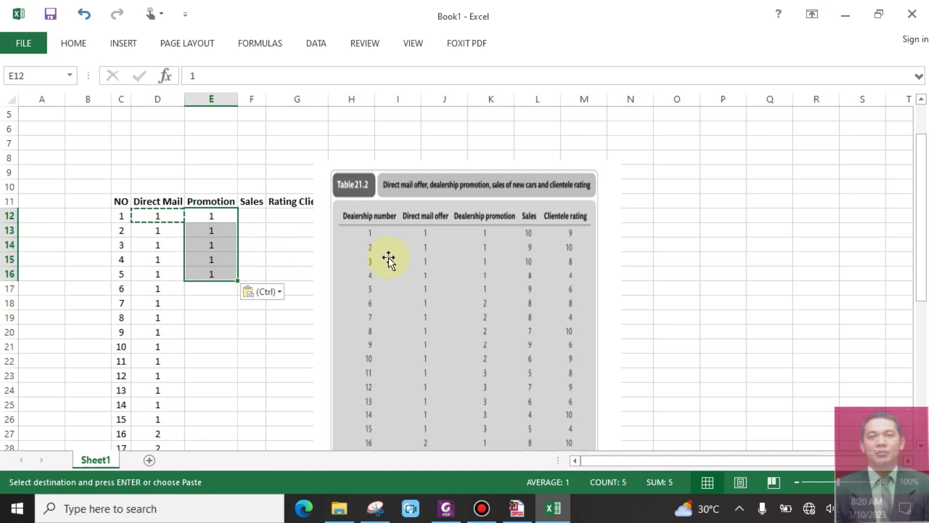
- Copy the 2 from D29 into the Promotion cells E17 to E21
scroll(488, 327, down, 2)
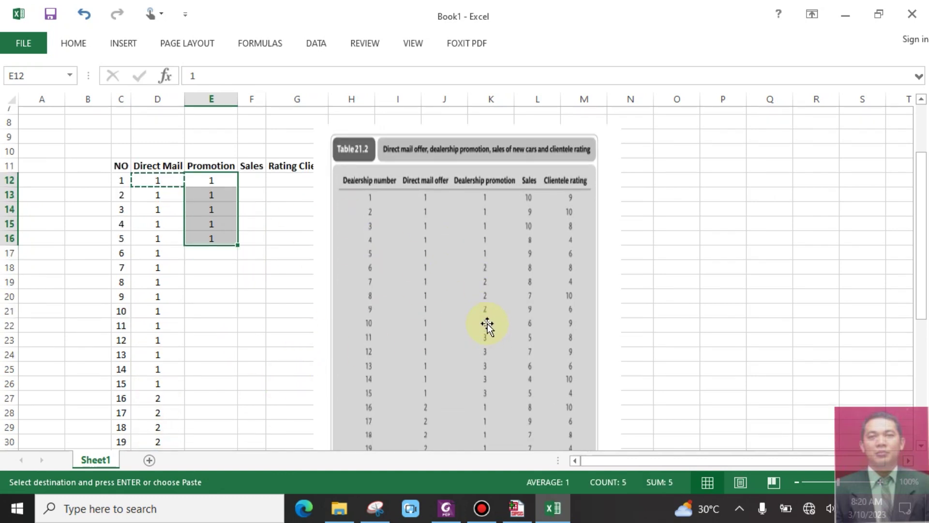
scroll(209, 415, down, 1)
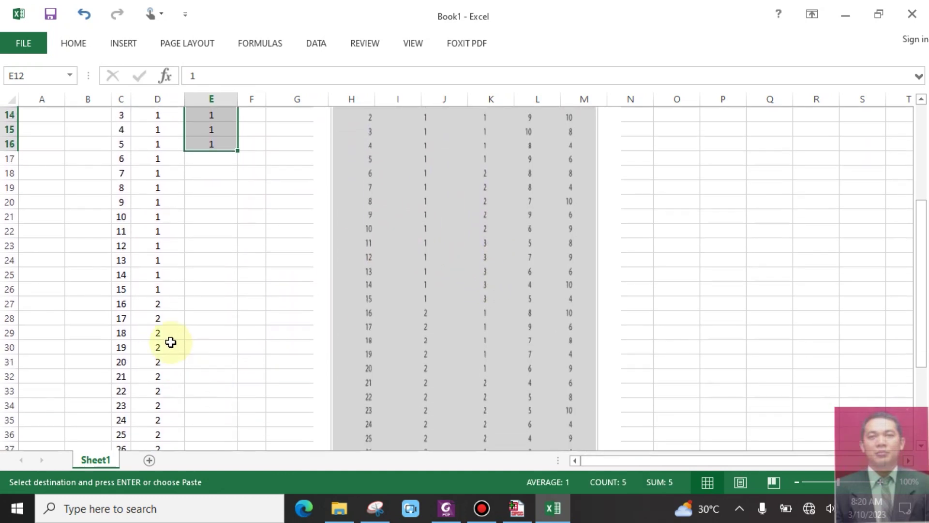
click(166, 332)
key(ctrl+c)
drag(214, 157, 216, 217)
key(ctrl+v)
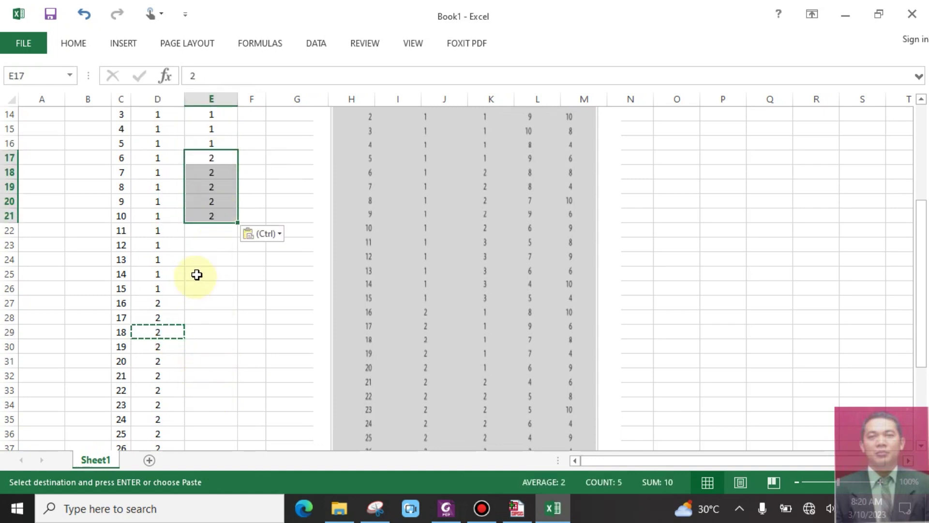
- Enter 3 in Promotion cell E22 and fill it down to E26
click(210, 233)
text(3)
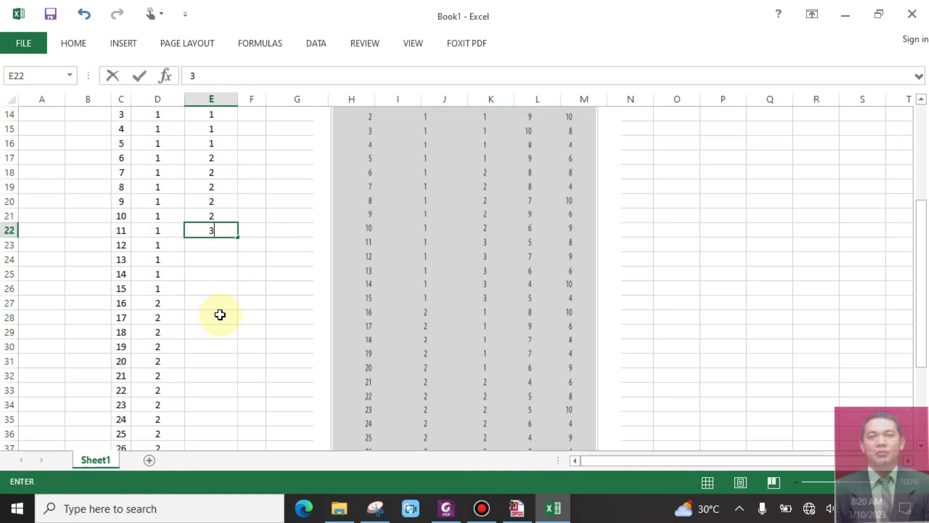
key(Return)
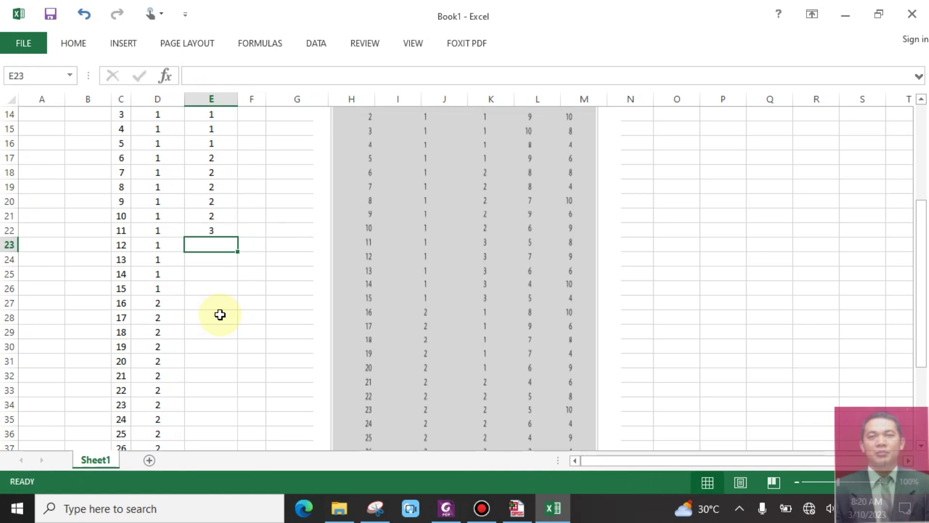
click(230, 231)
drag(237, 238, 240, 293)
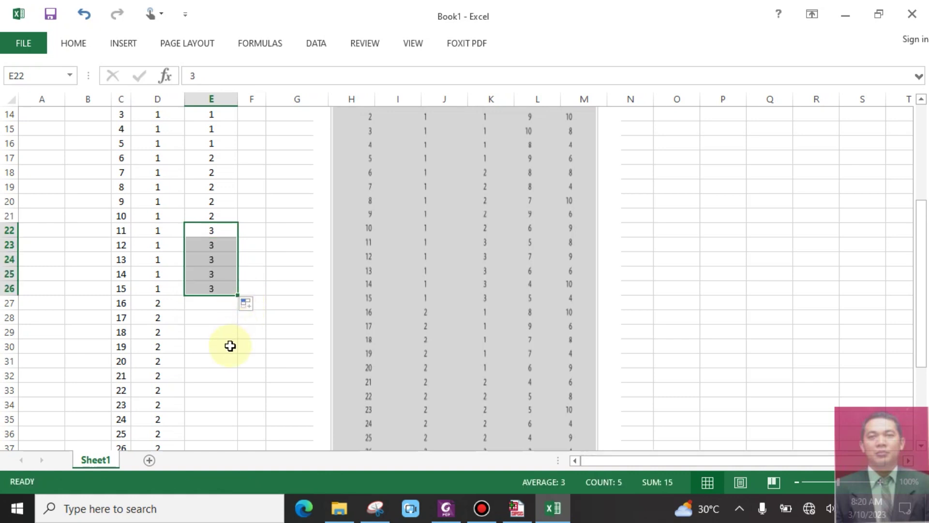
- Copy the 1 from E14 into the Promotion cells E27 to E31
click(212, 116)
key(ctrl+c)
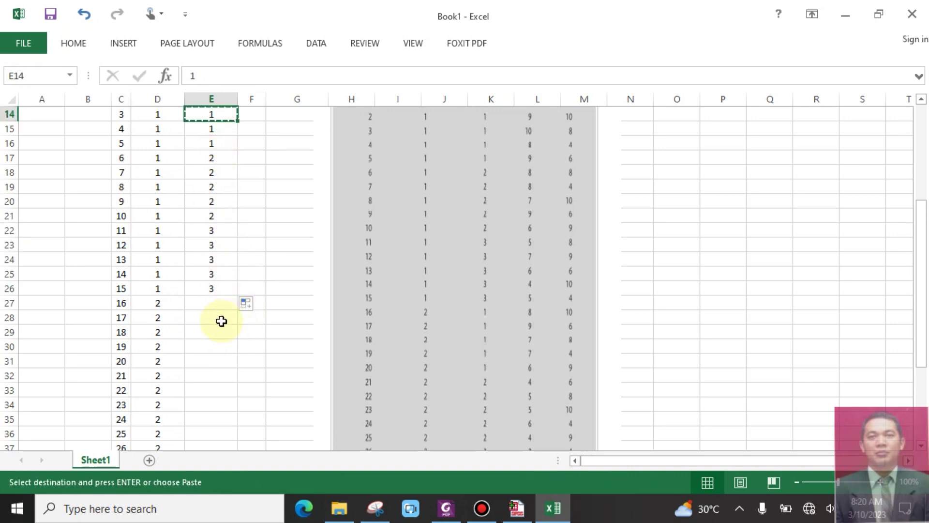
click(218, 307)
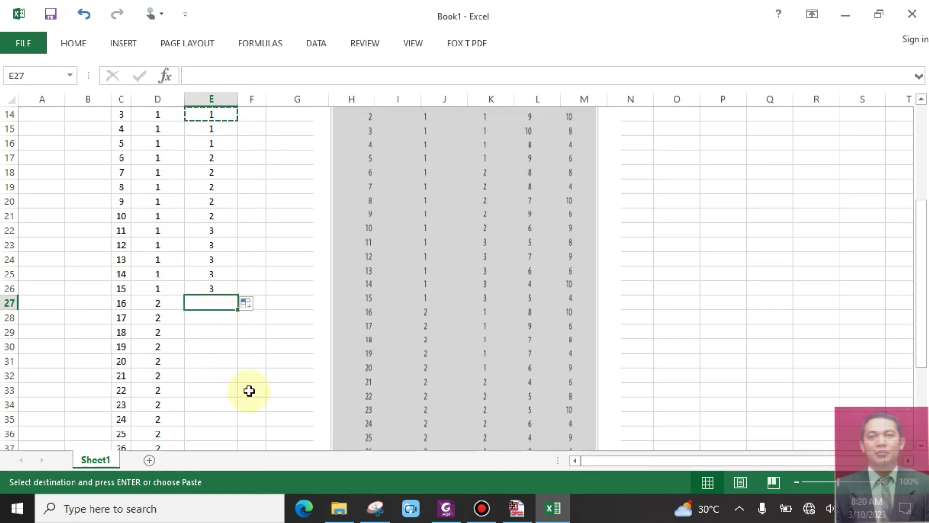
key(shift+Down)
key(shift+Down)
key(shift+Down)
key(shift+Down)
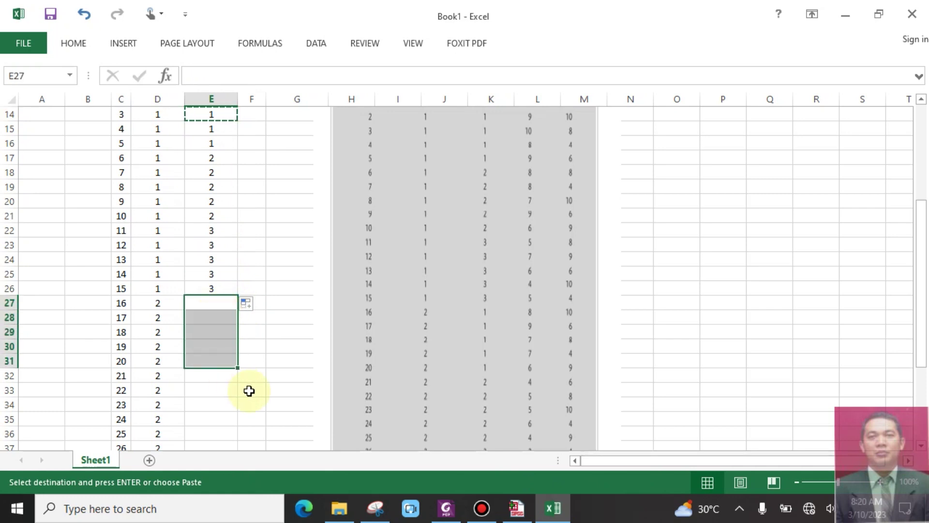
key(ctrl+v)
- Copy the 2 from E19 into the Promotion cells E32 to E36
click(217, 188)
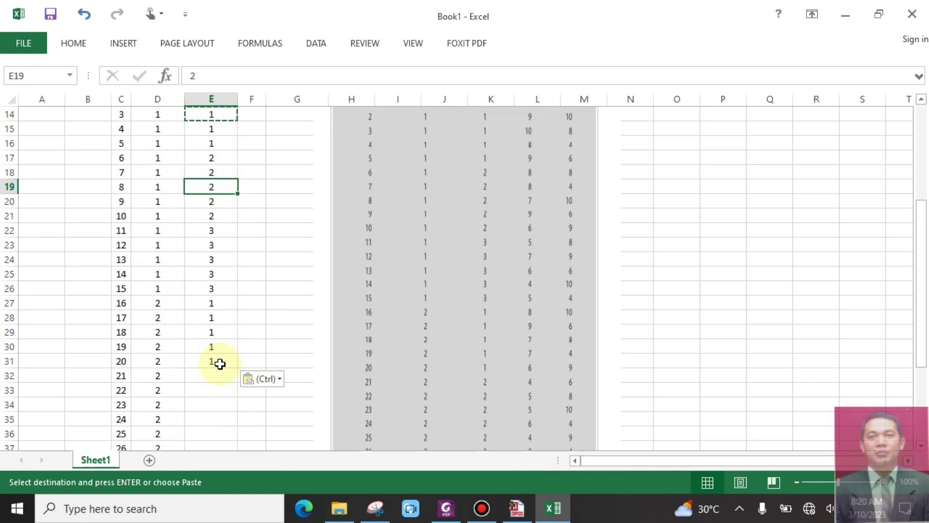
scroll(223, 356, down, 3)
click(216, 246)
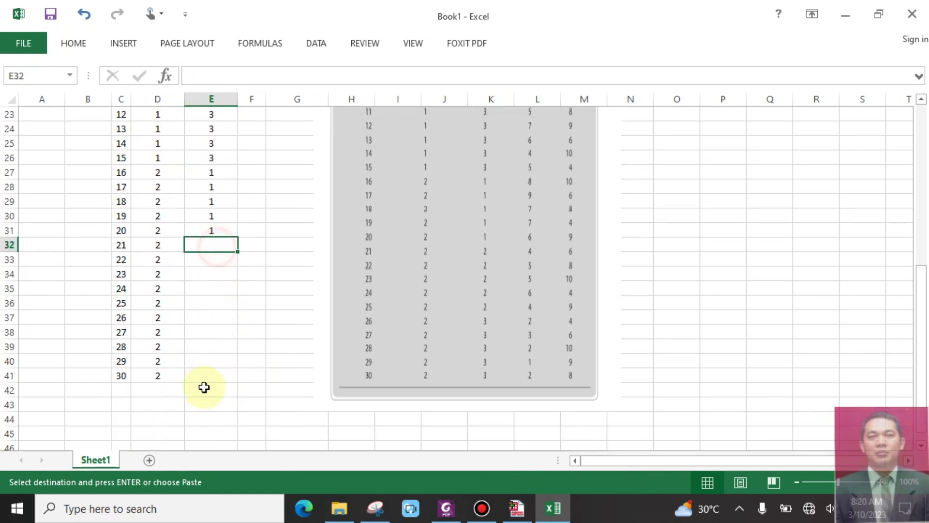
key(shift+Down)
key(shift+Down)
key(shift+Down)
key(shift+Down)
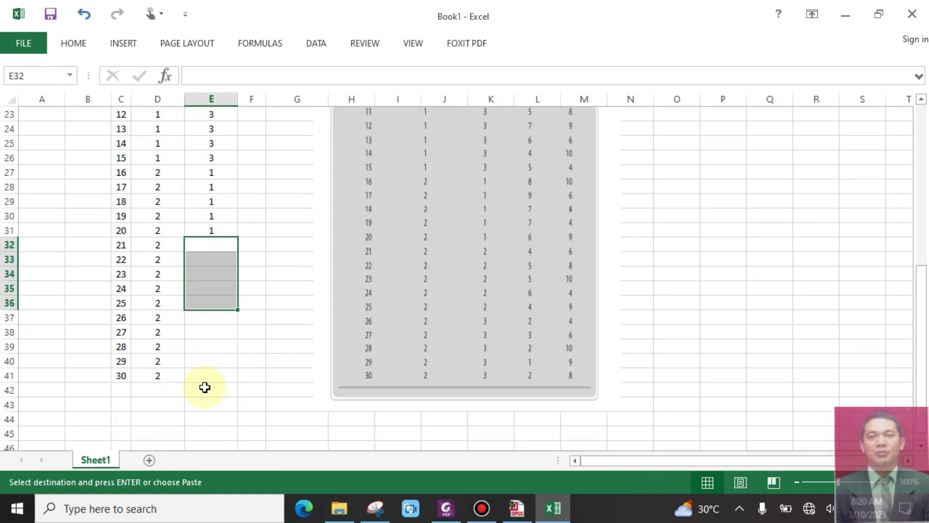
key(ctrl+v)
- Copy the 3 from E26 into the Promotion cells E37 to E41
click(216, 156)
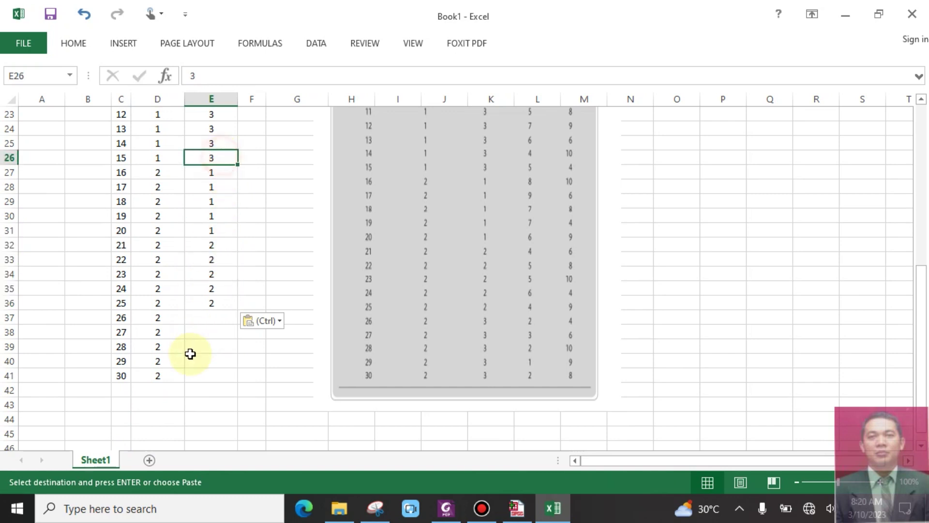
key(ctrl+c)
click(209, 316)
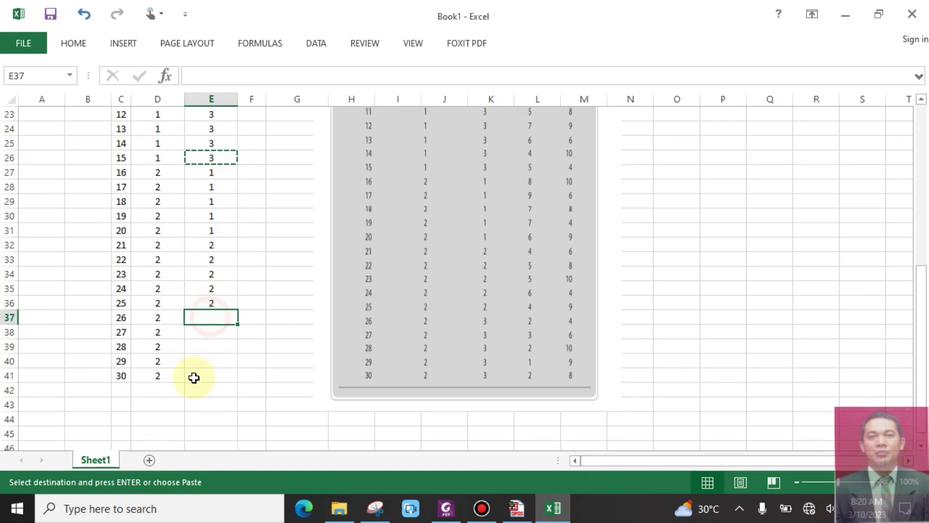
key(shift+Down)
key(shift+Down)
key(shift+Down)
key(shift+Down)
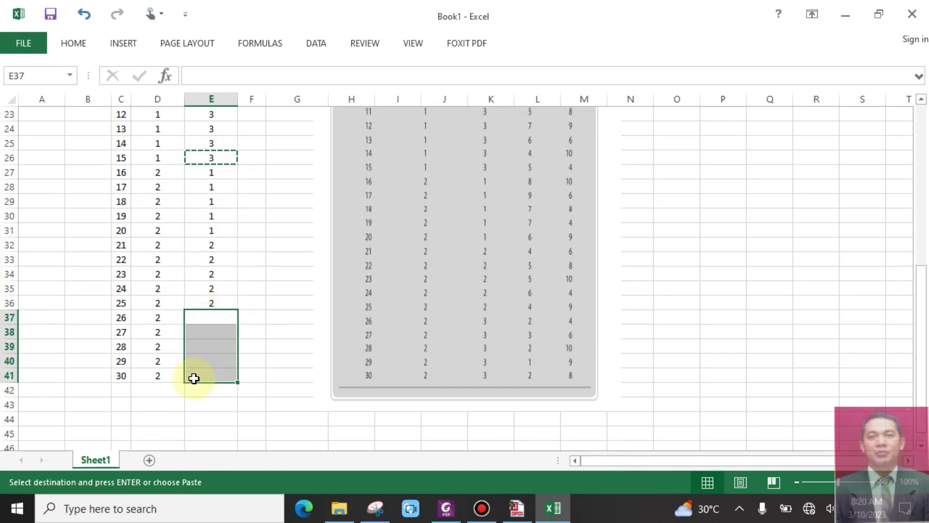
key(ctrl+v)
- Enter the Sales values 10, 9, 10, 8 and 9 in cells F12 to F16
scroll(272, 314, up, 7)
scroll(294, 296, down, 1)
click(251, 233)
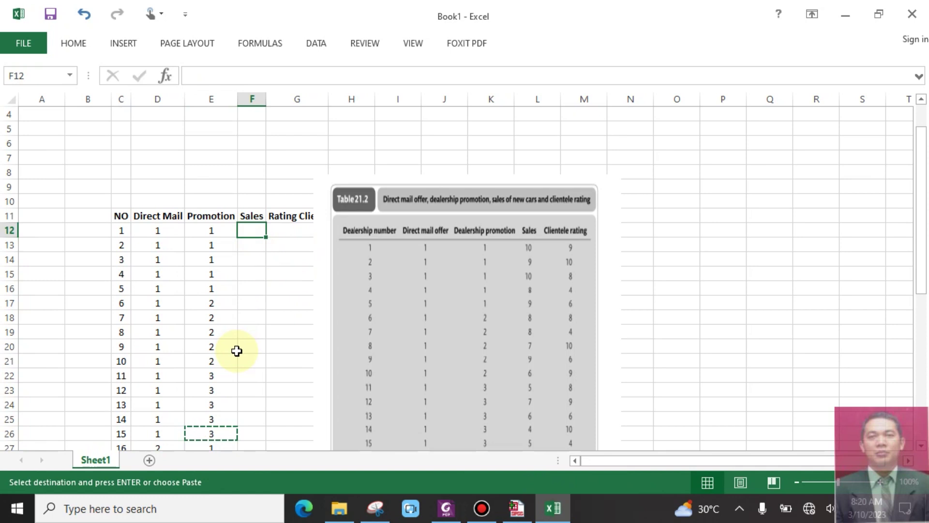
text(10)
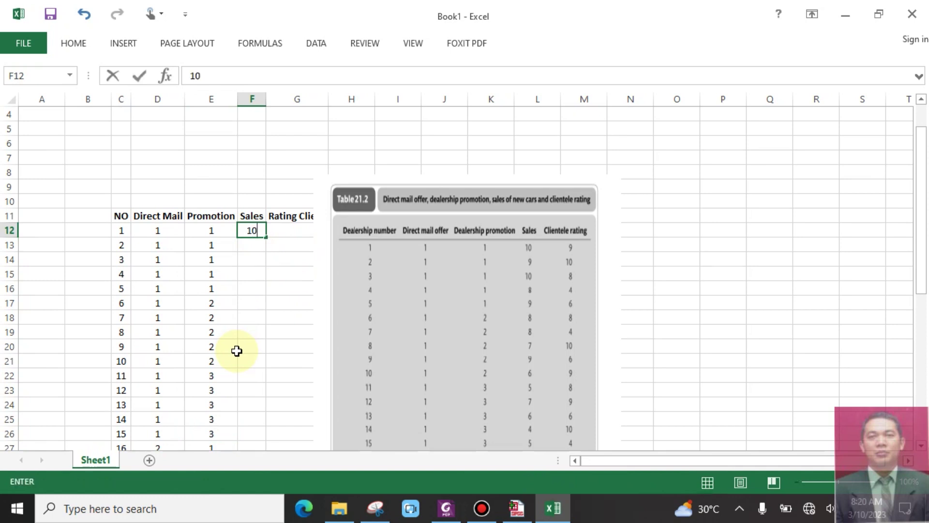
key(Return)
text(9)
key(Return)
text(10)
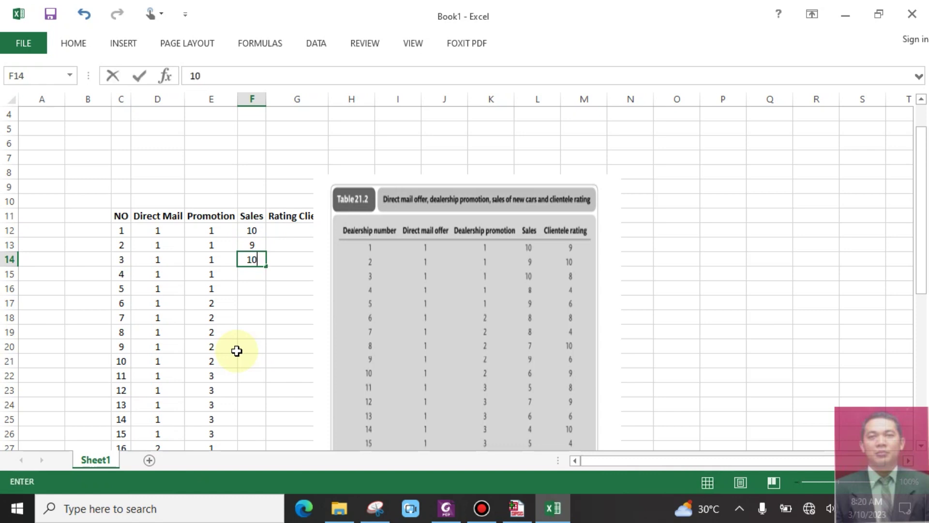
key(Return)
text(8)
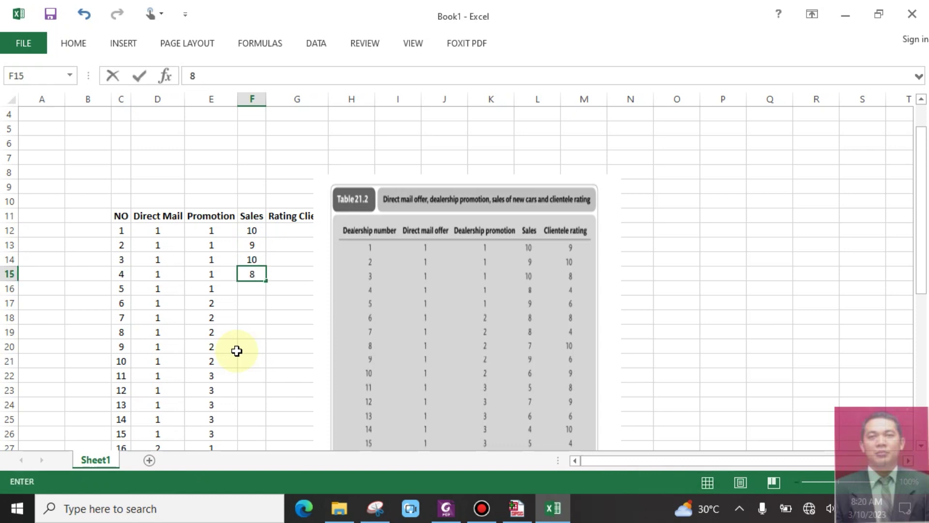
key(Return)
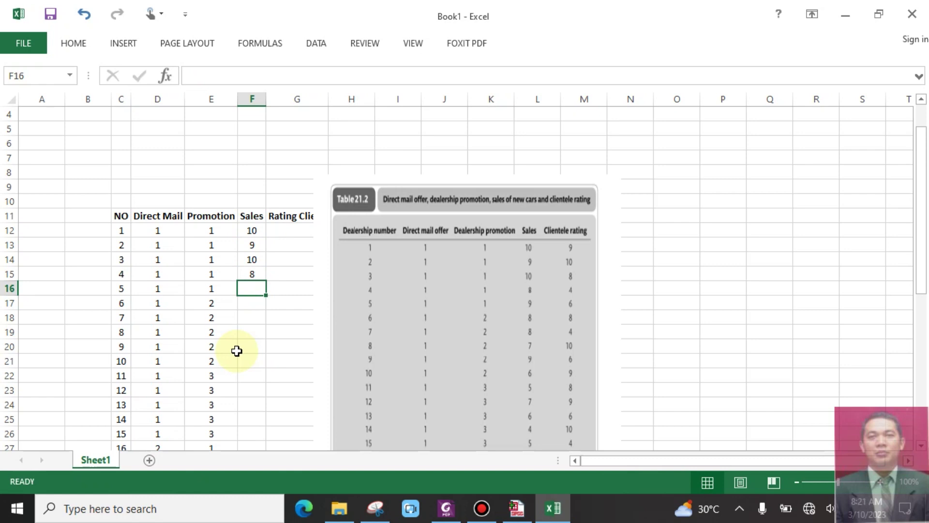
text(9)
key(Return)
- Enter the Sales values 8, 8, 7, 9 and 6 in cells F17 to F21
text(8)
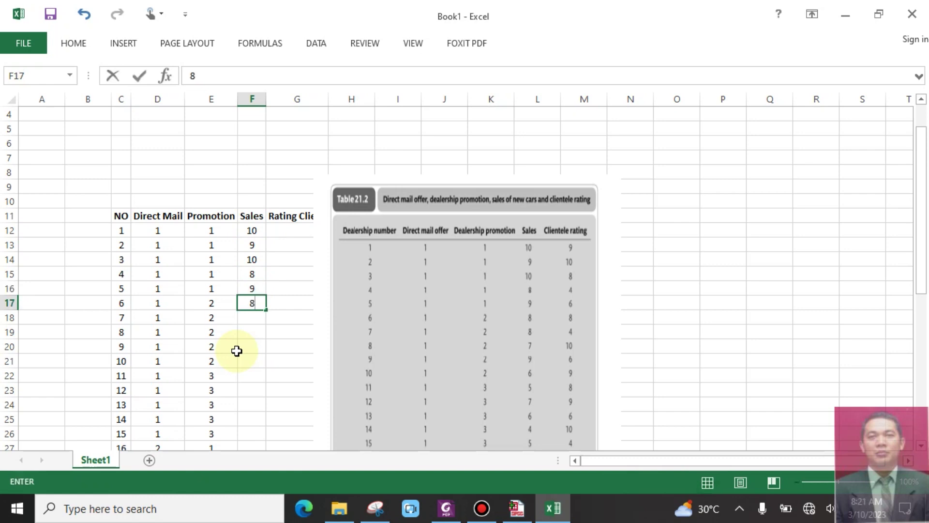
key(Return)
text(8)
key(Return)
text(7)
key(Return)
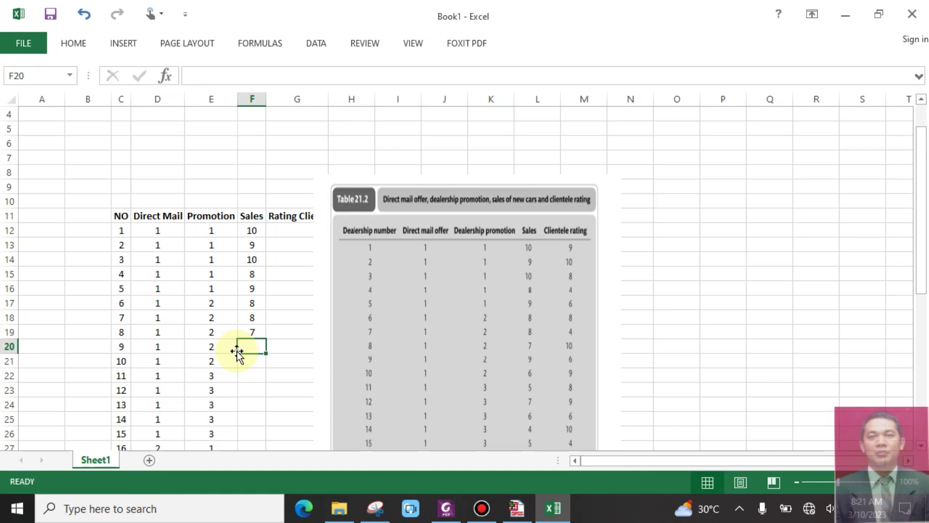
text(9)
key(Return)
text(6)
key(Return)
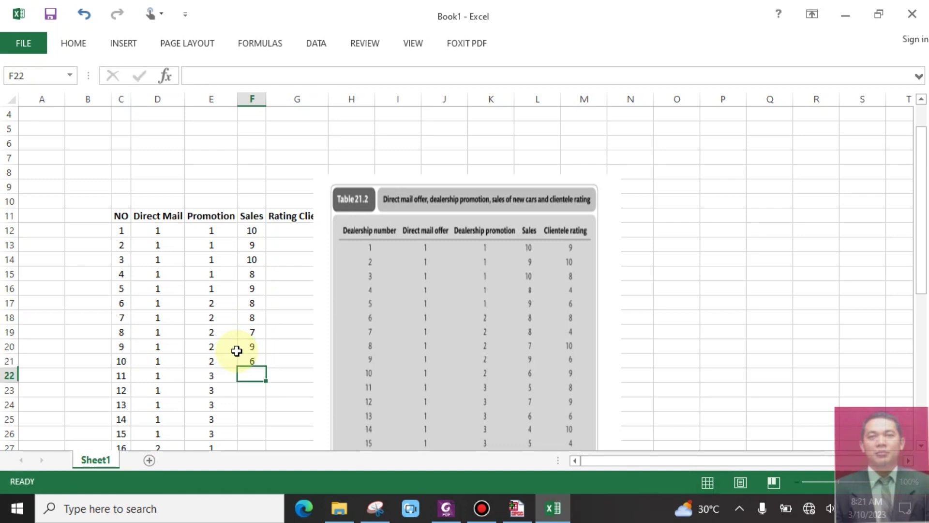
- Enter the Sales values 5, 7, 6, 4 and 5 in cells F22 to F26
text(5)
key(Return)
text(7)
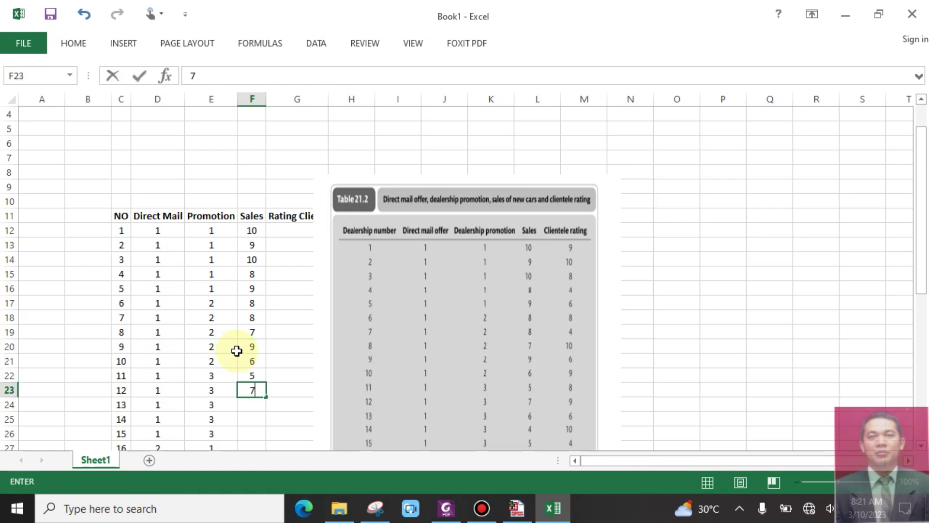
key(Return)
scroll(236, 351, down, 4)
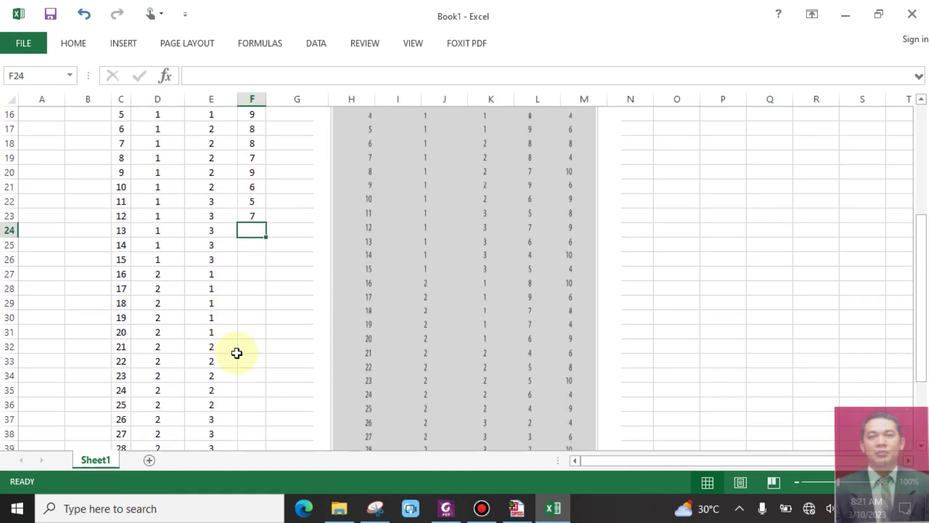
text(6)
key(Return)
text(4)
key(Return)
text(5)
key(Return)
- Enter the Sales values 8, 9, 7, 7 and 6 in cells F27 to F31
text(8)
key(Return)
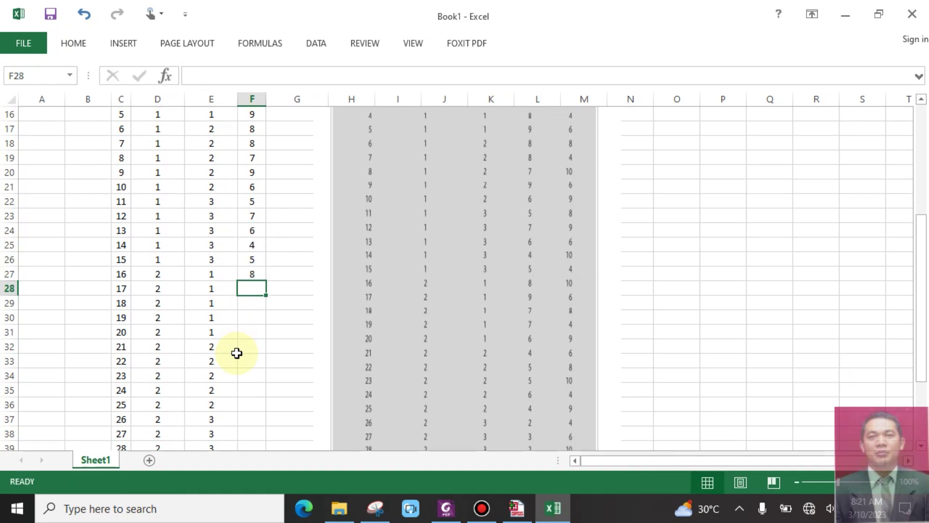
text(9)
key(Return)
text(7)
key(Return)
text(7)
key(Return)
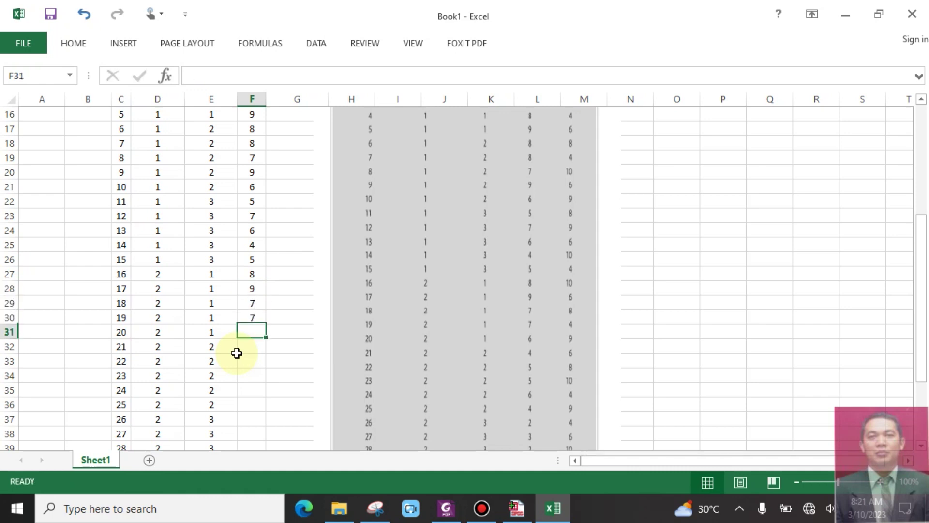
text(6)
key(Return)
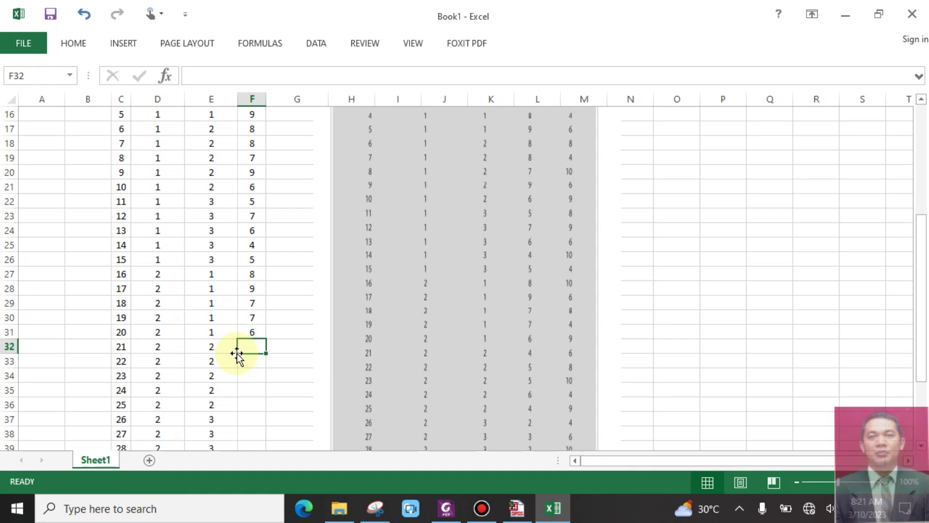
- Enter the Sales values 4, 5, 5 and 6 in cells F32 to F35
text(4)
key(Return)
text(5)
key(Return)
text(5)
key(Return)
text(6)
key(Return)
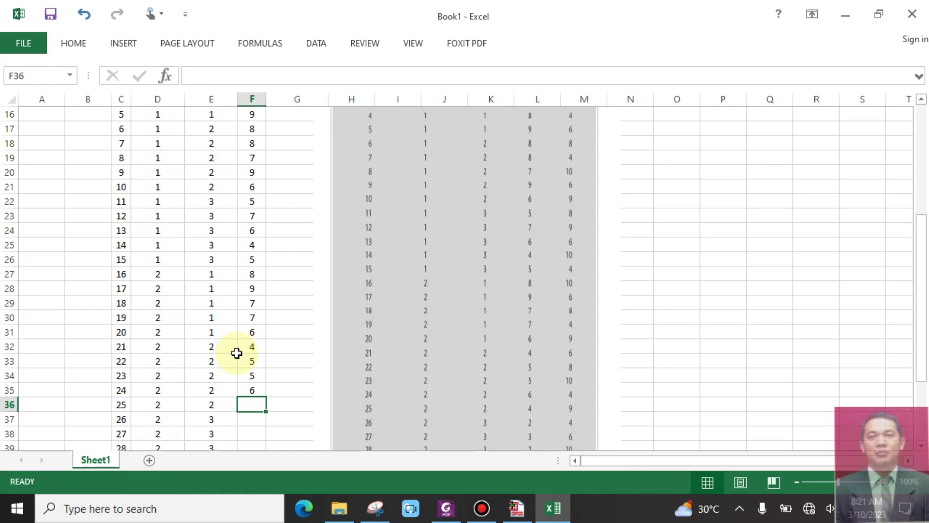
- Enter the Sales values 4, 2 and 3 in cells F36 to F38
text(4)
key(Return)
text(2)
key(Return)
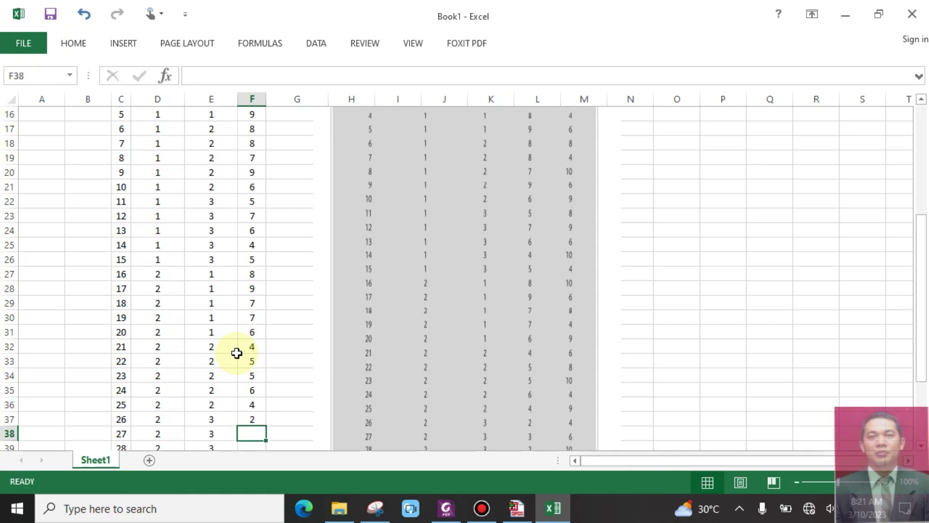
text(3)
key(Return)
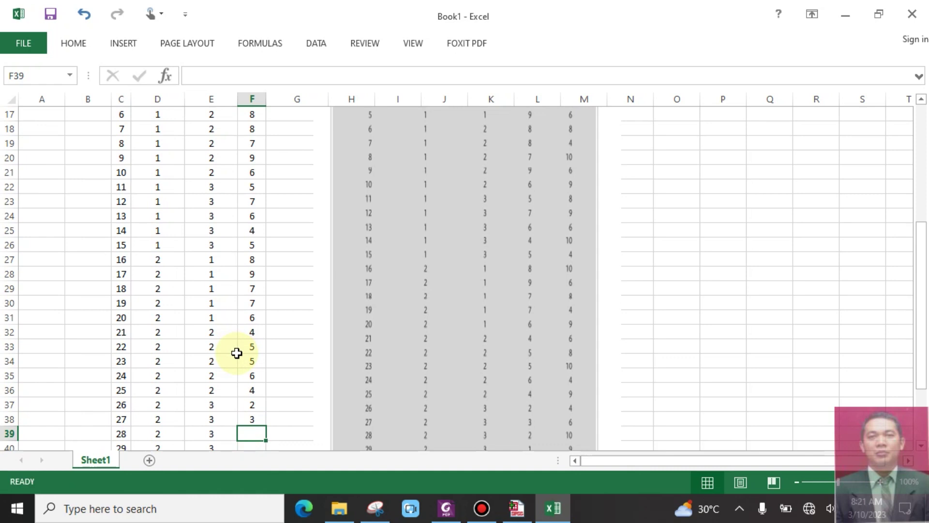
- Enter the last Sales values 2, 1 and 2 in cells F39 to F41
key(Return)
key(Return)
key(Return)
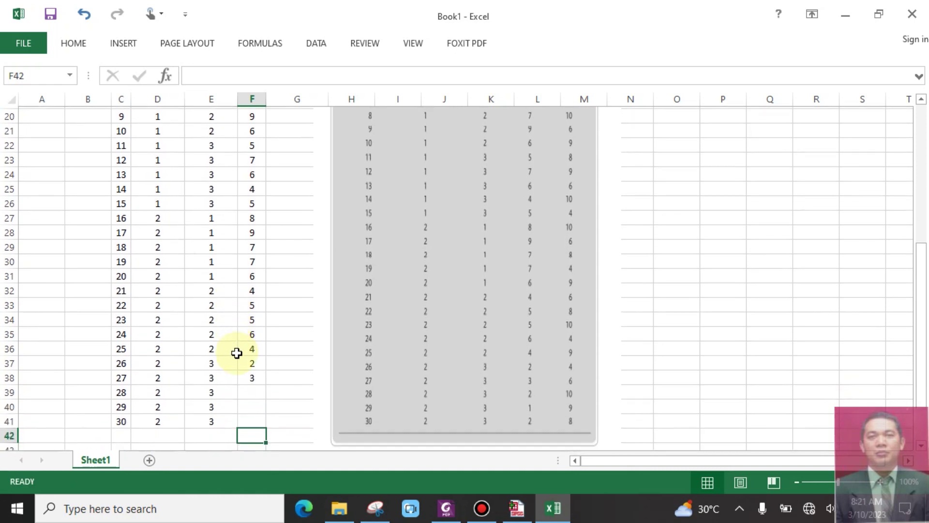
key(Up)
key(Up)
key(Up)
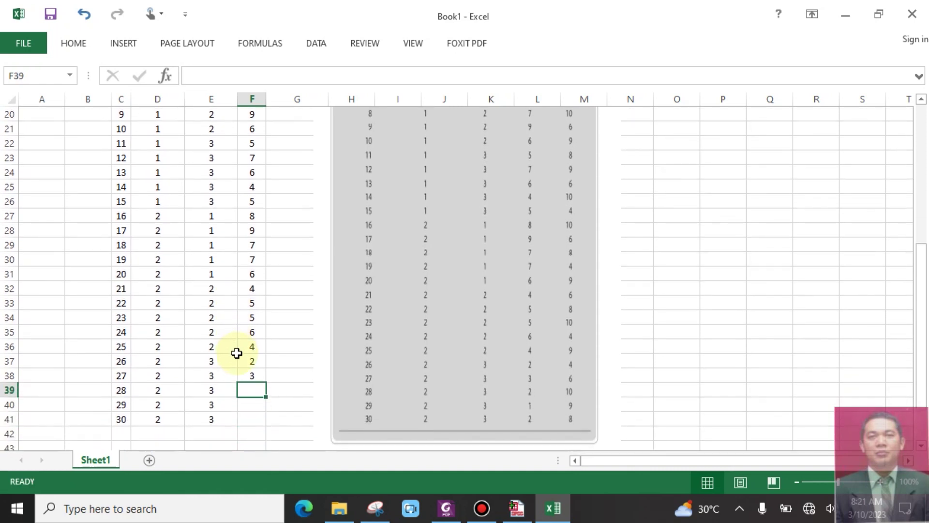
text(2)
key(Return)
text(1)
key(Return)
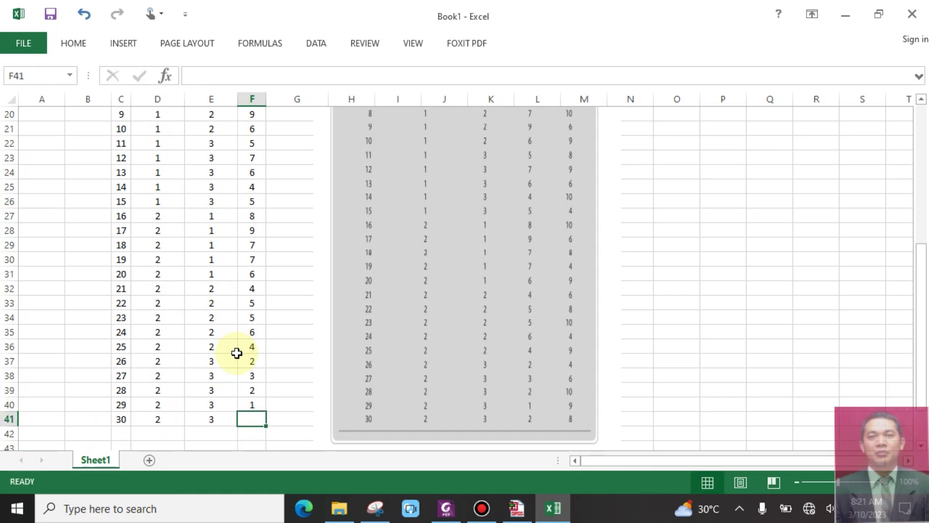
text(2)
key(Return)
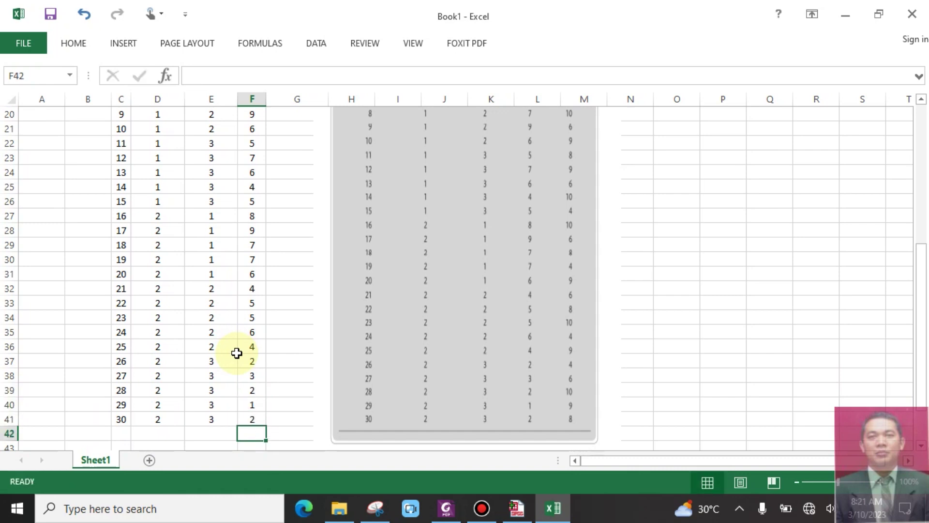
- Enter the clientele ratings 9, 10, 8 and 4 in cells G12 to G15
scroll(363, 293, up, 4)
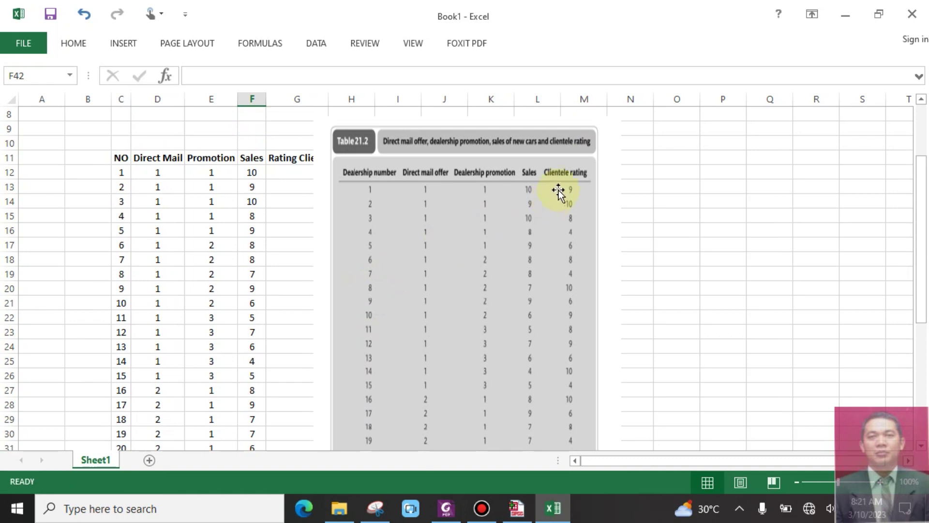
click(296, 172)
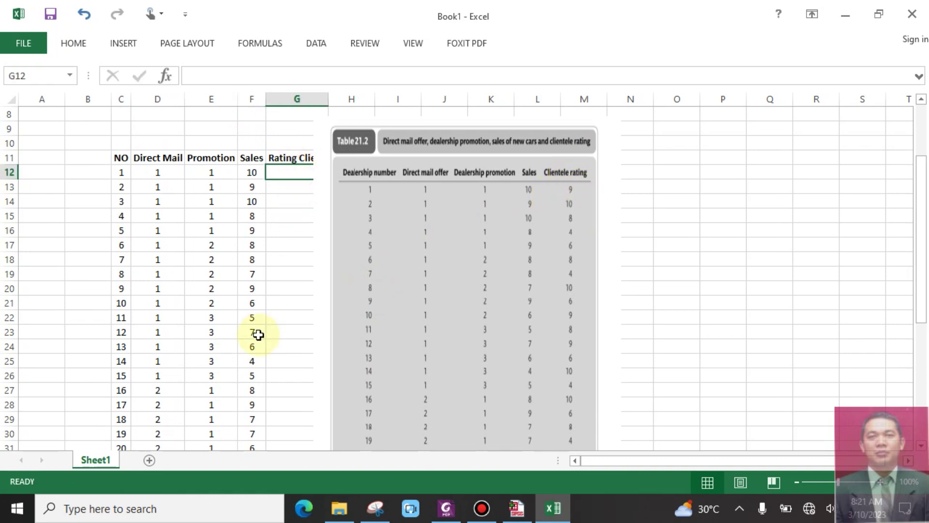
text(9)
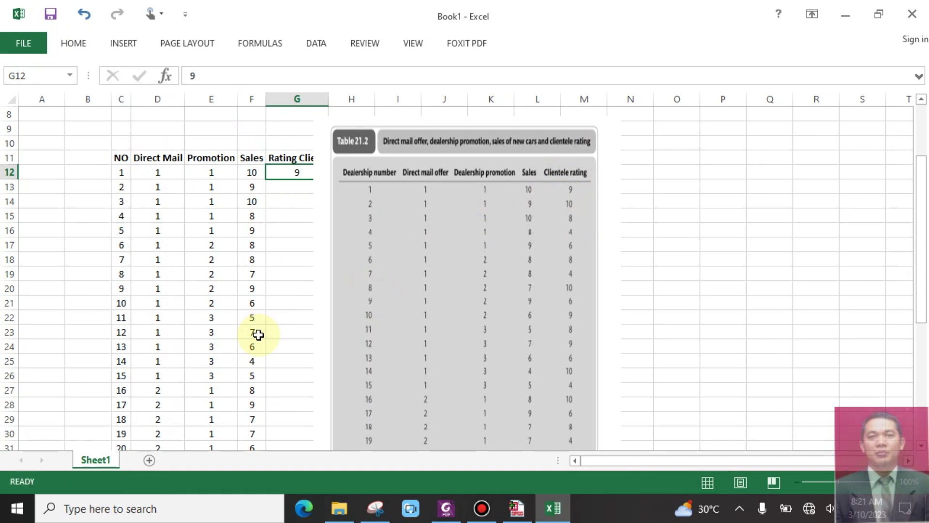
key(Return)
text(10)
key(Return)
text(8)
key(Return)
text(4)
key(Return)
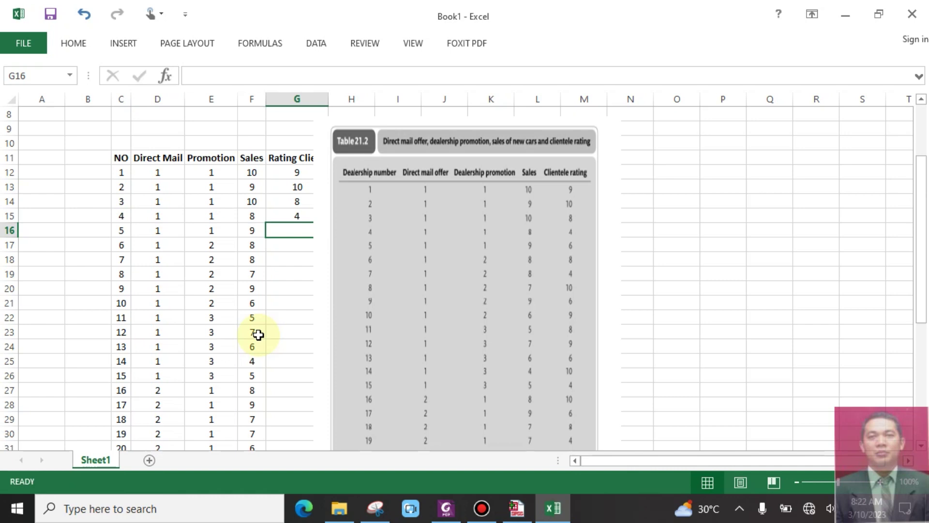
- Enter the clientele ratings 6, 8, 4 and 10 in cells G16 to G19
text(6)
key(Return)
text(8)
key(Return)
text(4)
key(Return)
text(10)
key(Return)
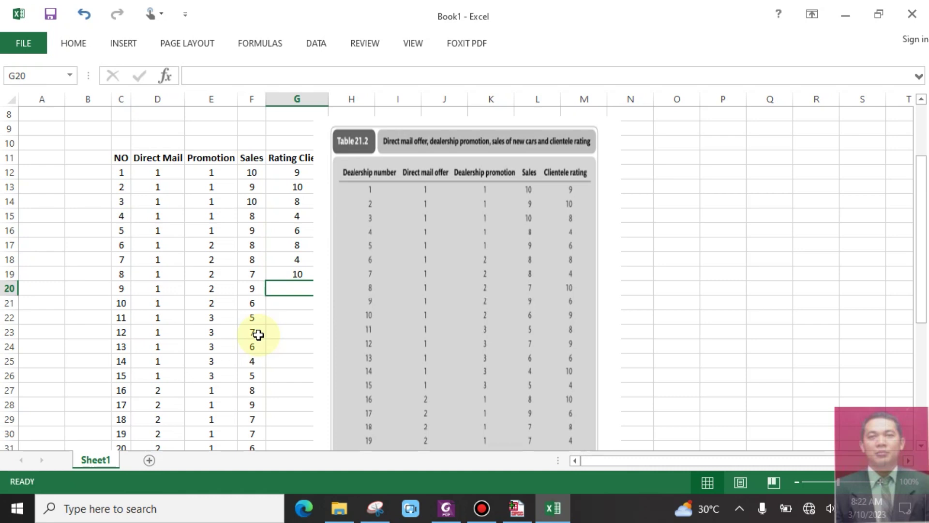
- Enter the clientele ratings 6, 9, 8 and 9 in cells G20 to G23
text(6)
key(Return)
text(9)
key(Return)
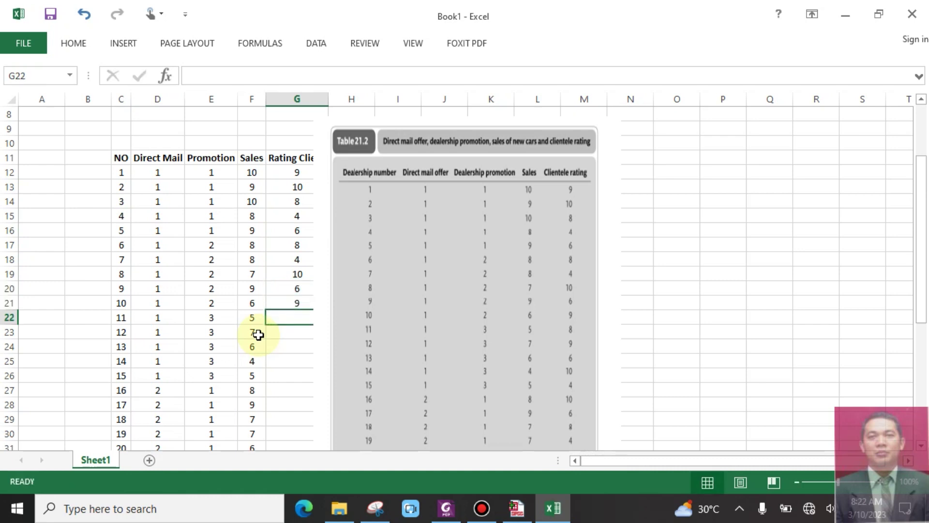
text(8)
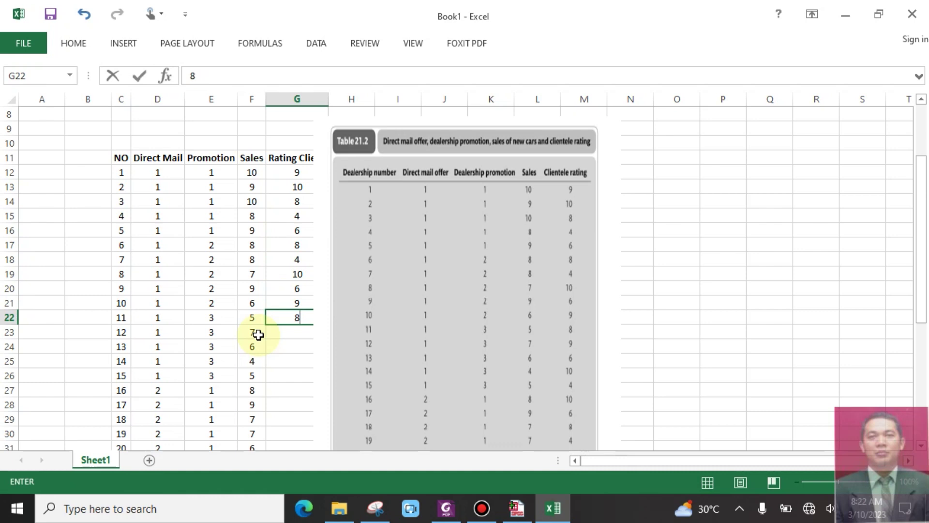
key(Return)
text(9)
key(Return)
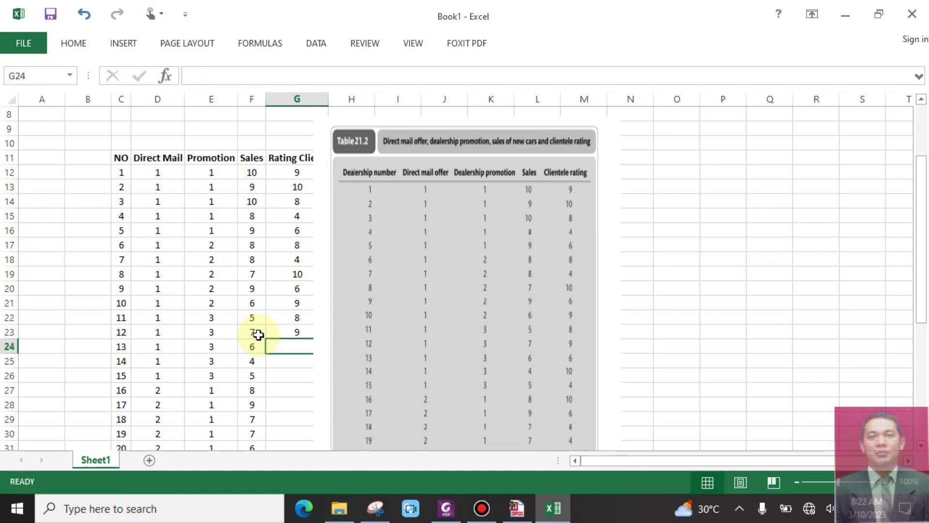
- Enter the clientele ratings 6 in cell G24 and 10 in cell G25
text(6)
key(Return)
text(20)
key(Return)
key(Up)
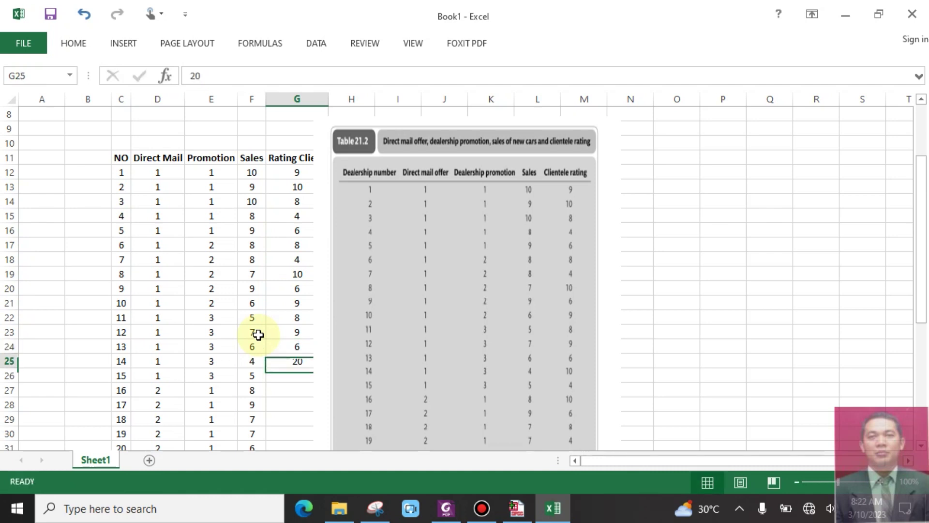
text(1)
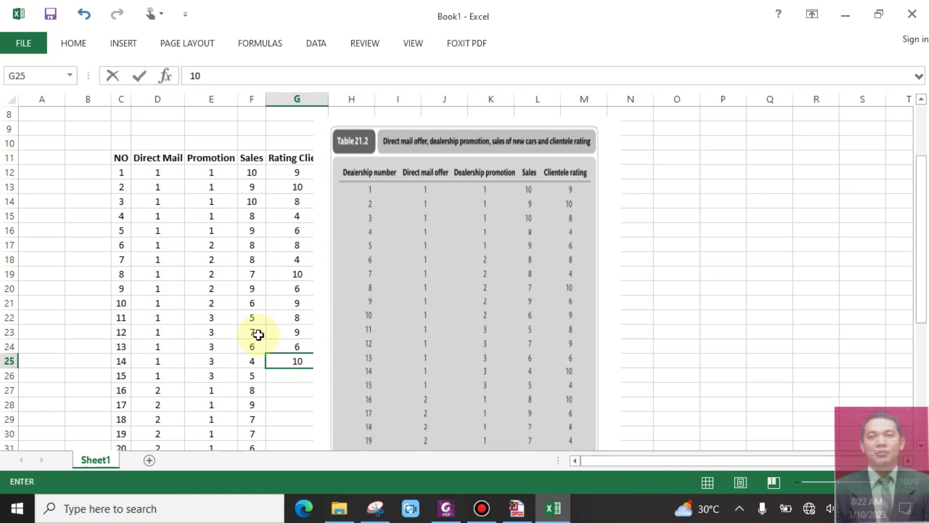
key(Return)
- Enter the clientele ratings 4 in cell G26 and 10 in cell G27
text(4)
key(Return)
text(1)
key(Return)
key(Up)
key(F2)
text(0)
key(Return)
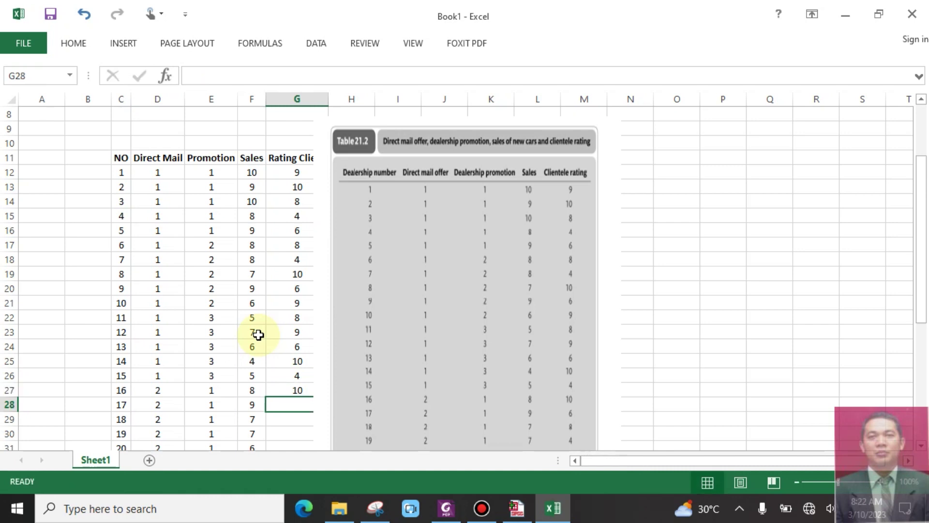
- Enter the clientele ratings 6, 8 and 4 in cells G28 to G30
text(6)
key(Return)
text(8)
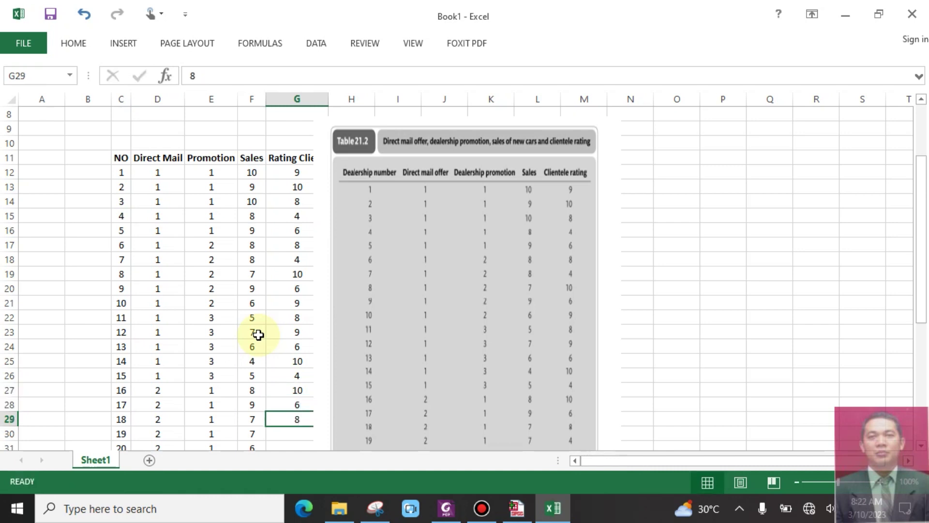
key(Return)
text(4)
key(Return)
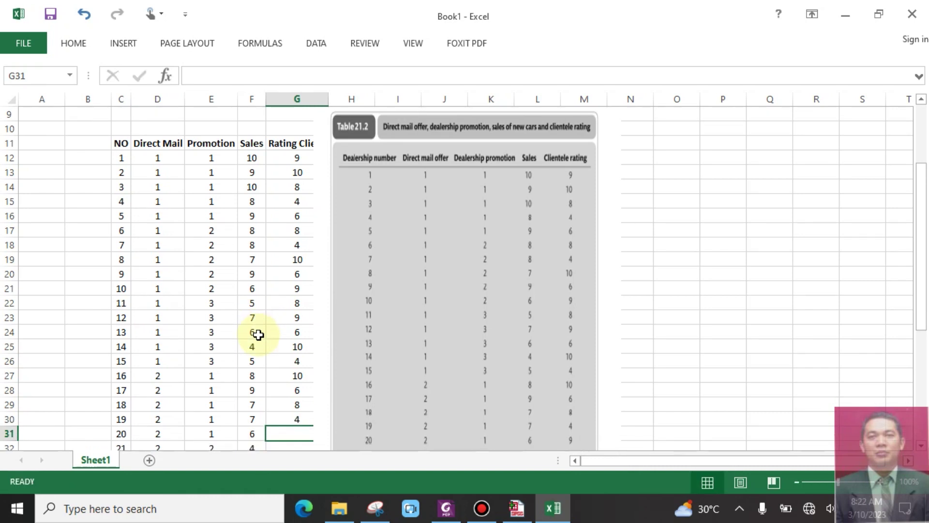
- Enter the clientele ratings 9 in cell G31 and 6 in cell G32
scroll(258, 334, down, 3)
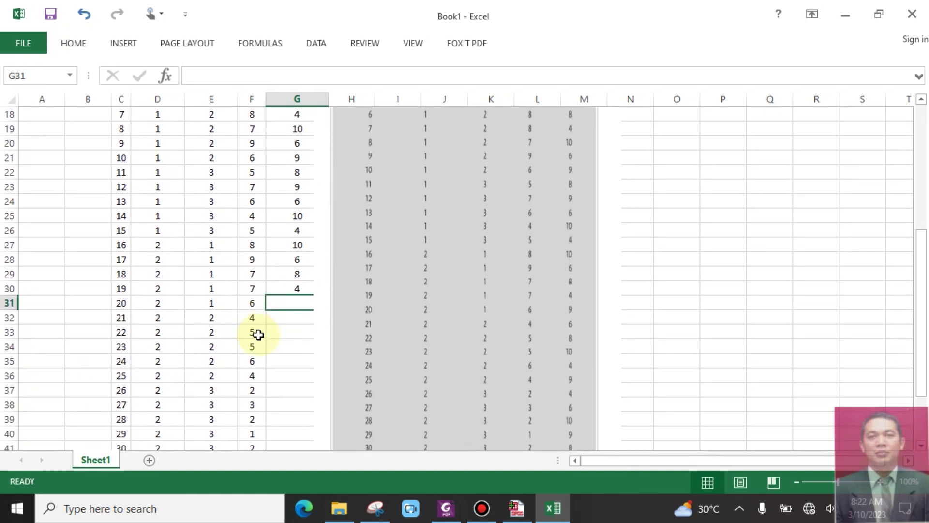
text(9)
key(Return)
text(6)
key(Return)
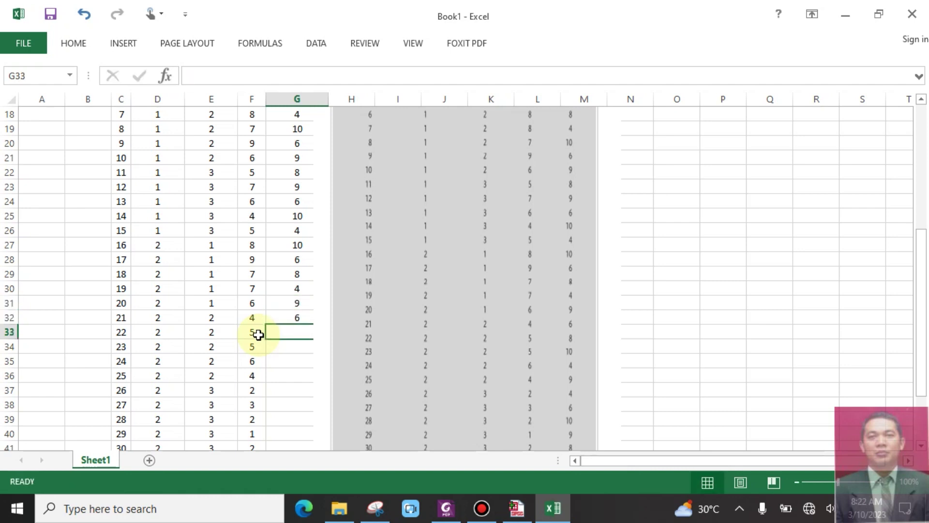
- Enter the clientele ratings 8, 10, 4 and 9 in cells G33 to G36
text(8)
key(Return)
text(10)
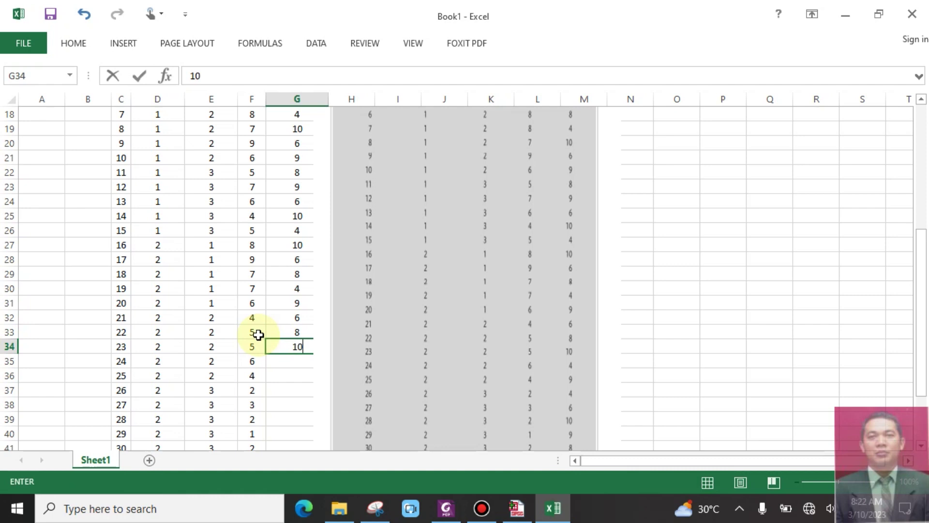
key(Return)
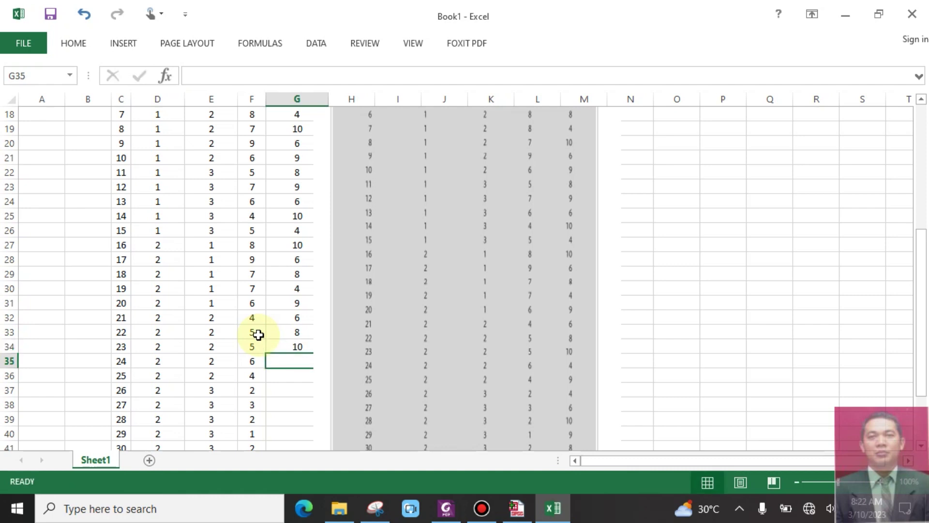
text(4)
key(Return)
text(9)
key(Return)
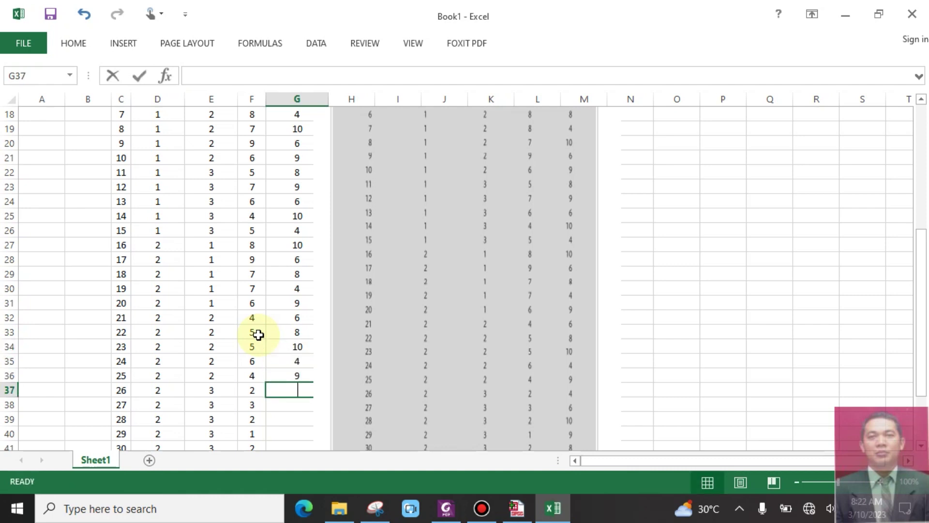
- Enter the last clientele ratings 4, 6, 10, 9 and 8 in cells G37 to G41
text(4)
key(Return)
text(6)
key(Return)
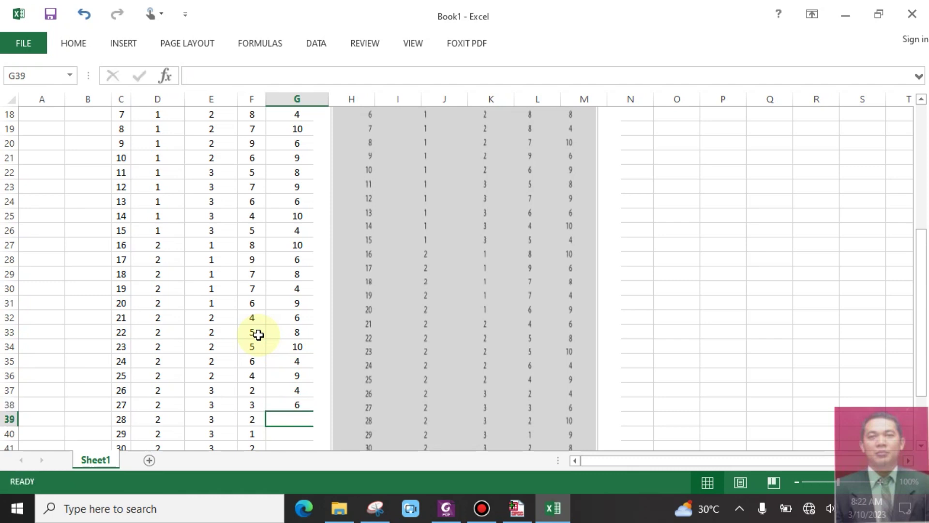
text(10)
key(Return)
text(9)
key(Return)
text(8)
key(Return)
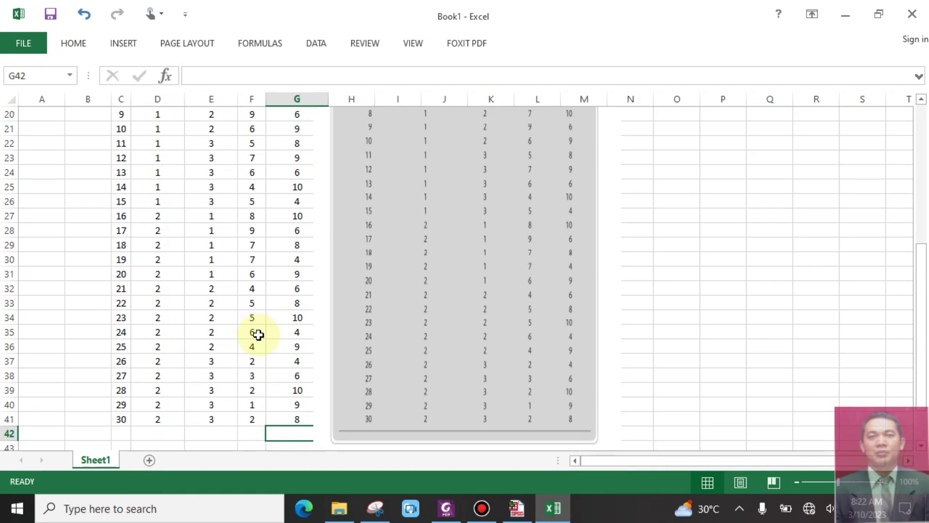
- Move the Table 21.2 picture away from the typed data so that it covers about columns N to S from row 3
scroll(258, 334, up, 6)
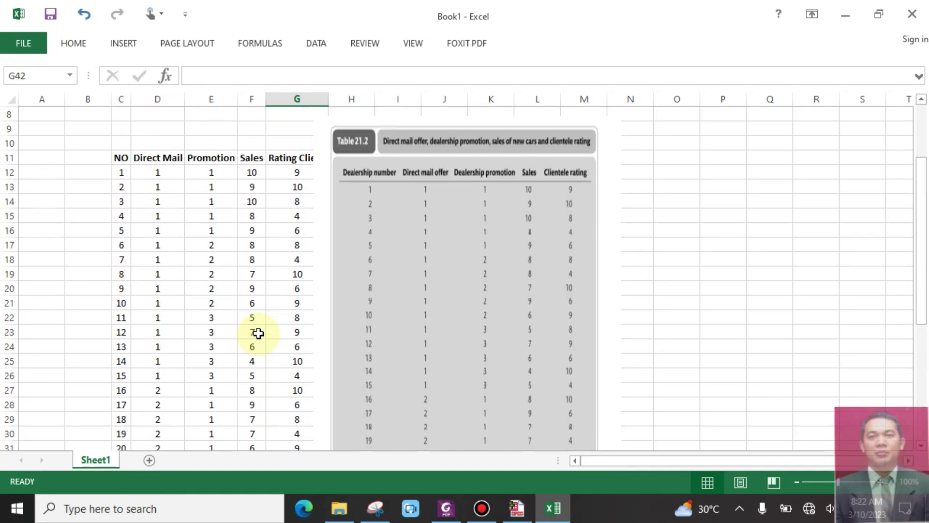
click(424, 274)
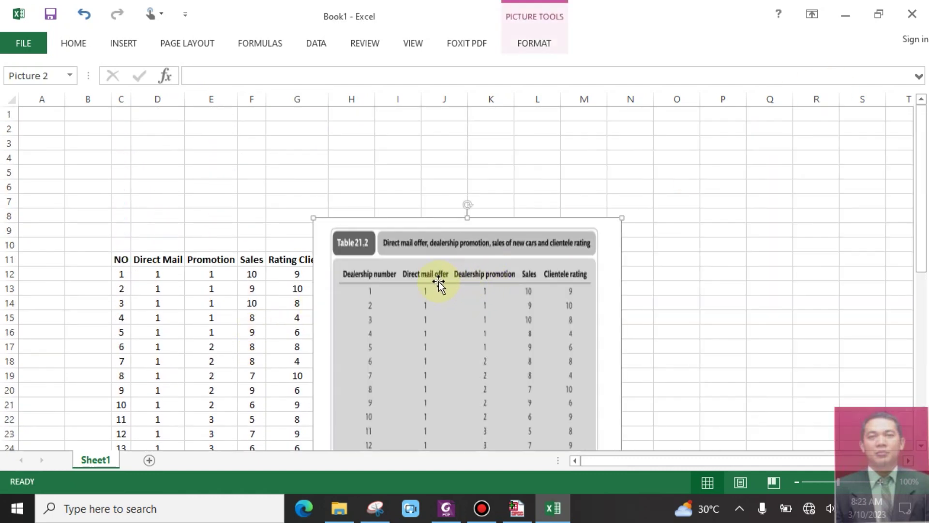
drag(443, 277, 792, 179)
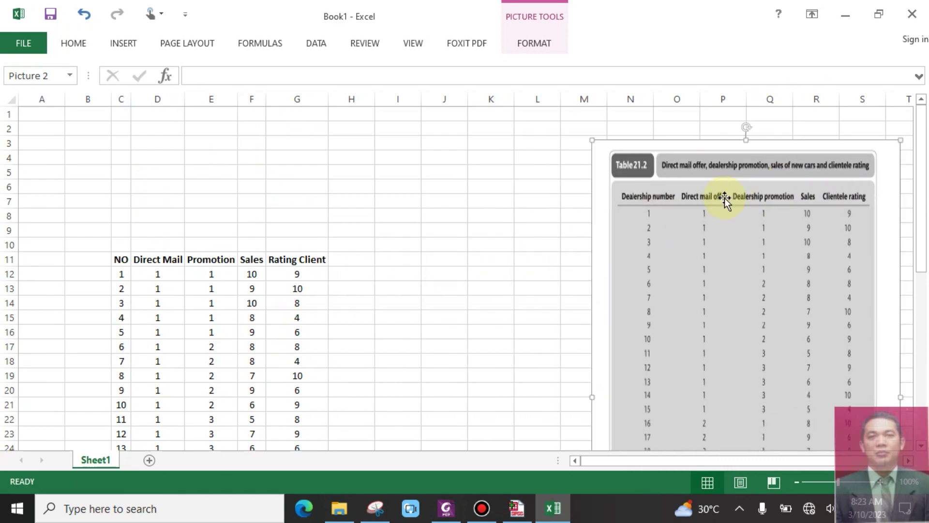
click(490, 287)
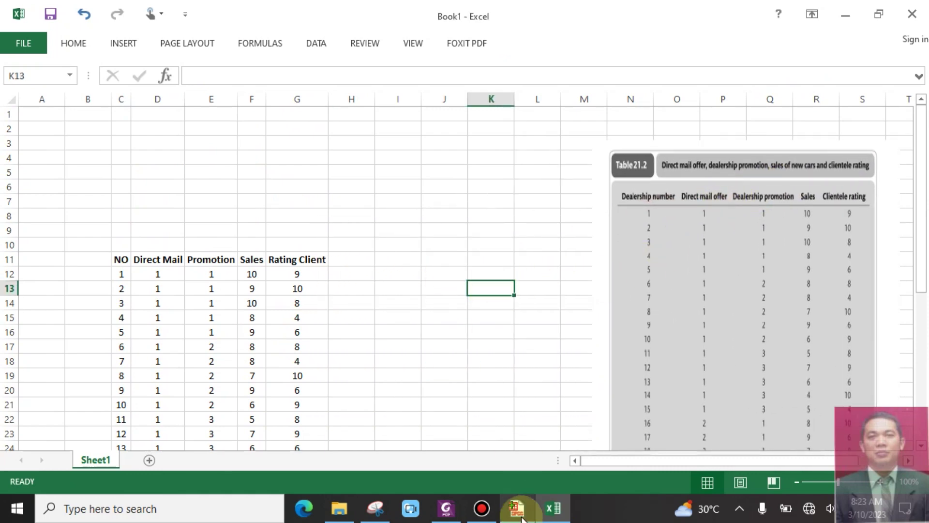
- Switch to the ANOVA DAN ANCOVA PDF and read how the Illustrative data section defines and codes the variables
click(446, 508)
scroll(487, 241, up, 5)
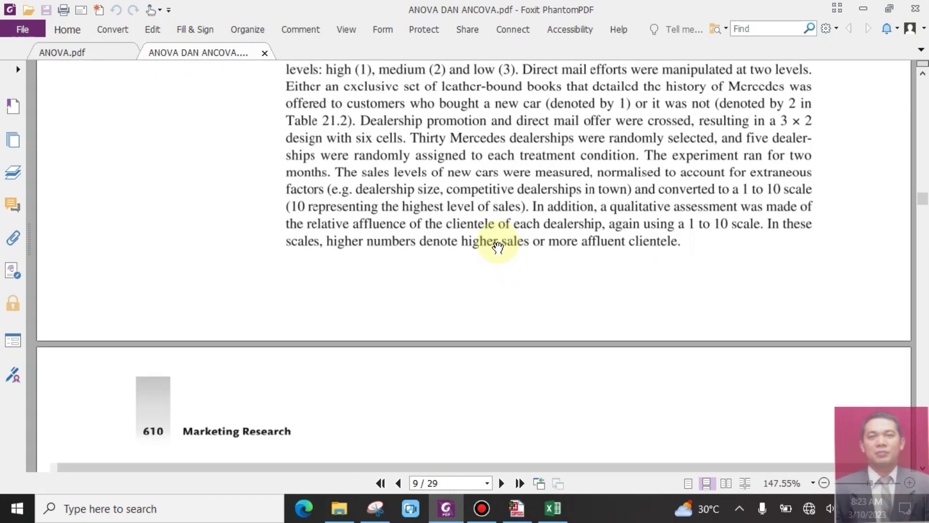
scroll(501, 247, up, 4)
scroll(513, 198, up, 8)
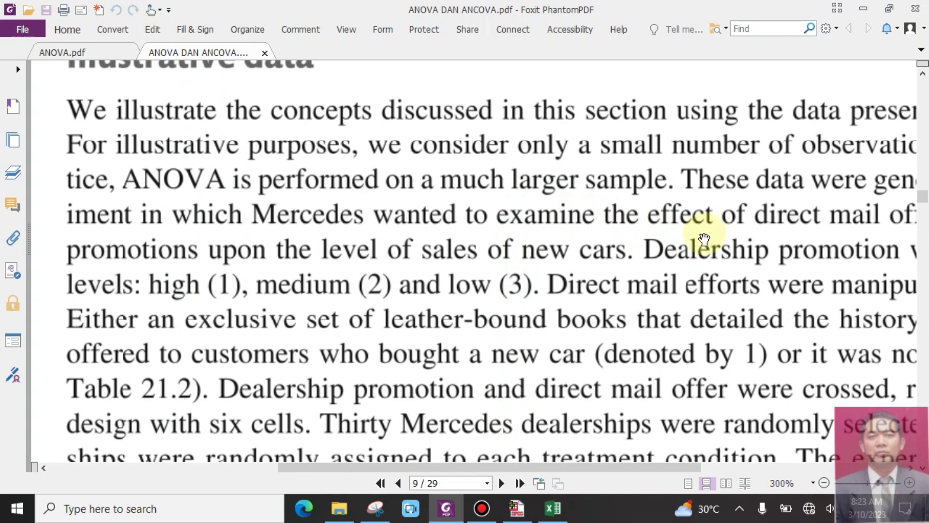
scroll(703, 240, down, 2)
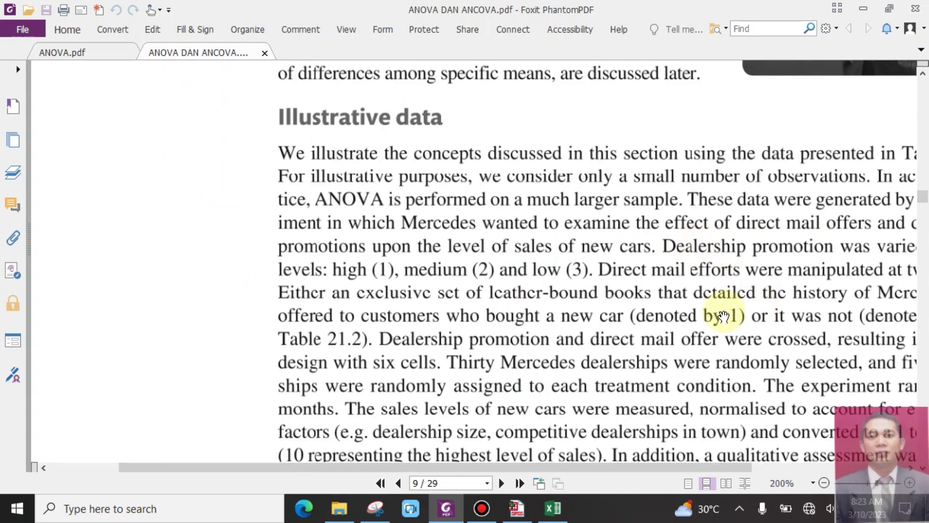
drag(696, 246, 466, 190)
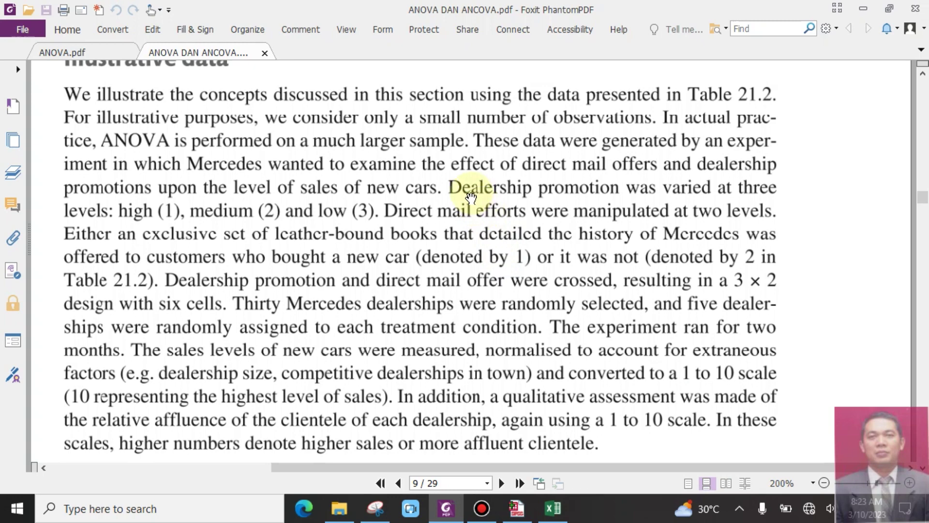
scroll(271, 200, up, 1)
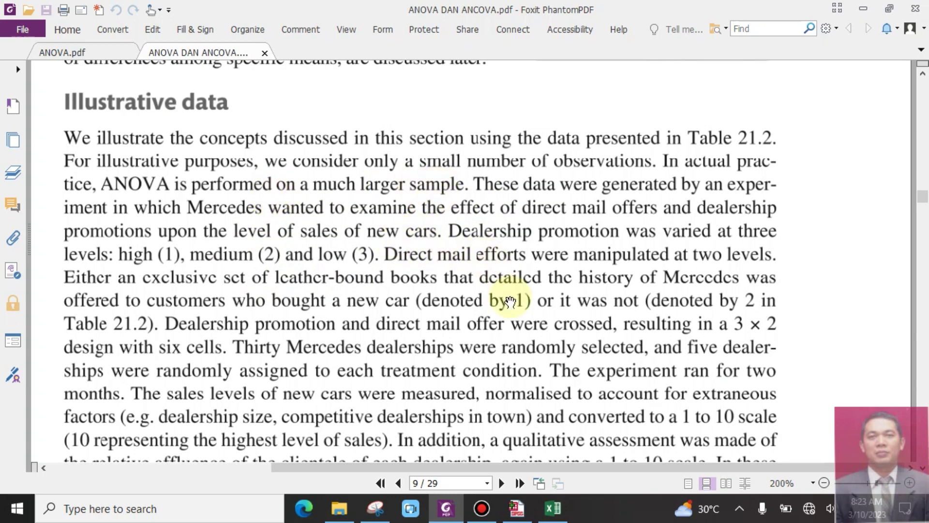
scroll(509, 304, down, 1)
scroll(510, 304, down, 1)
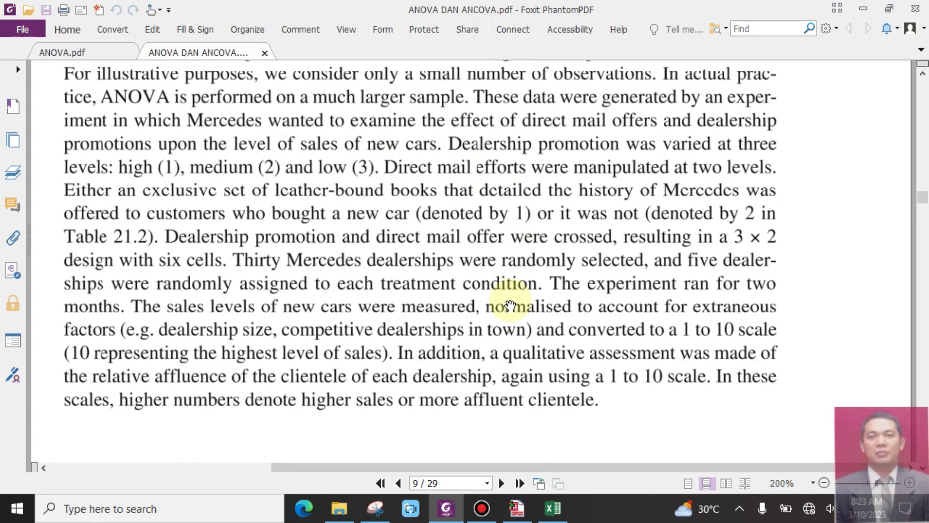
scroll(510, 304, down, 1)
scroll(510, 304, up, 4)
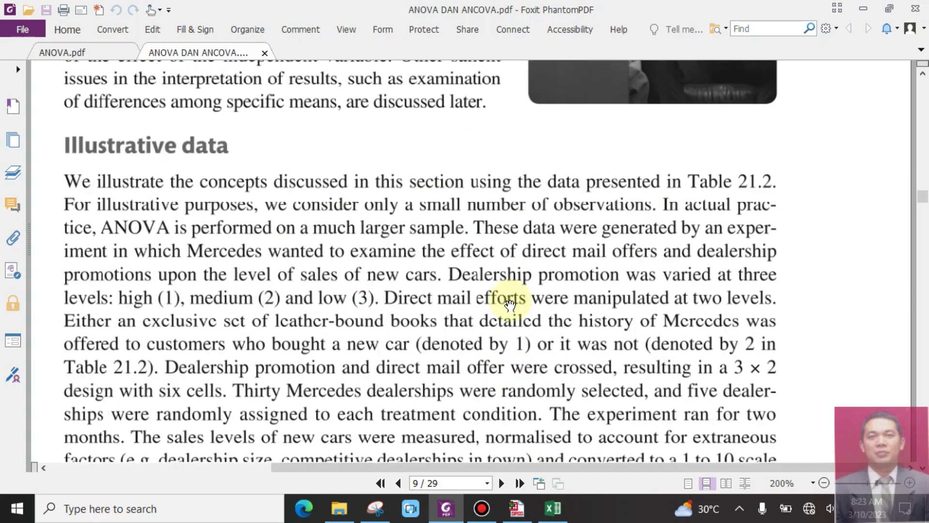
scroll(477, 284, up, 7)
scroll(479, 285, down, 9)
scroll(483, 285, down, 3)
scroll(483, 285, up, 3)
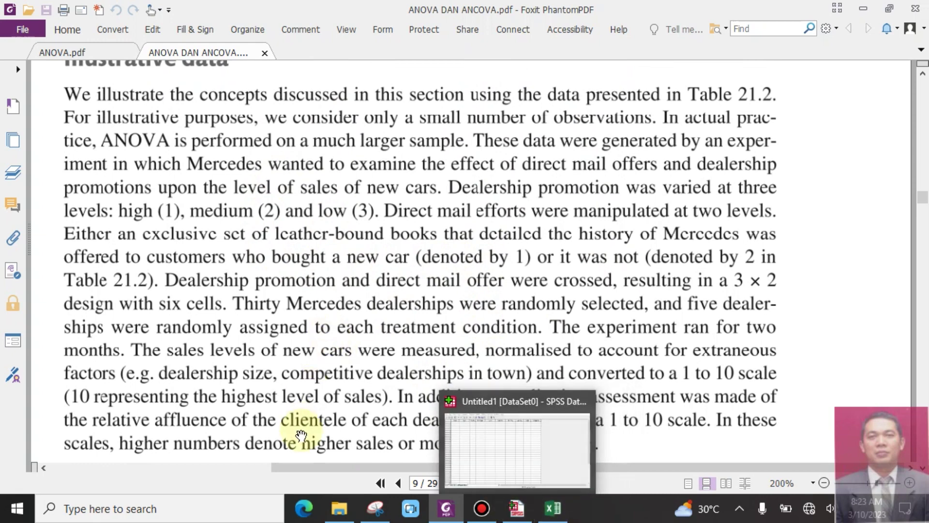
- Capture the PDF lines describing the dealership promotion levels with a new snip in Snipping Tool
click(380, 512)
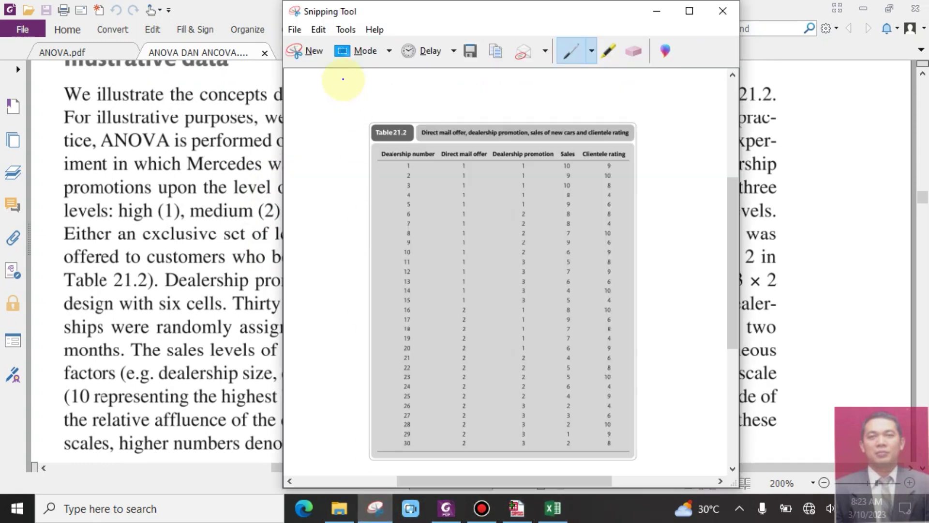
click(310, 51)
drag(65, 176, 797, 232)
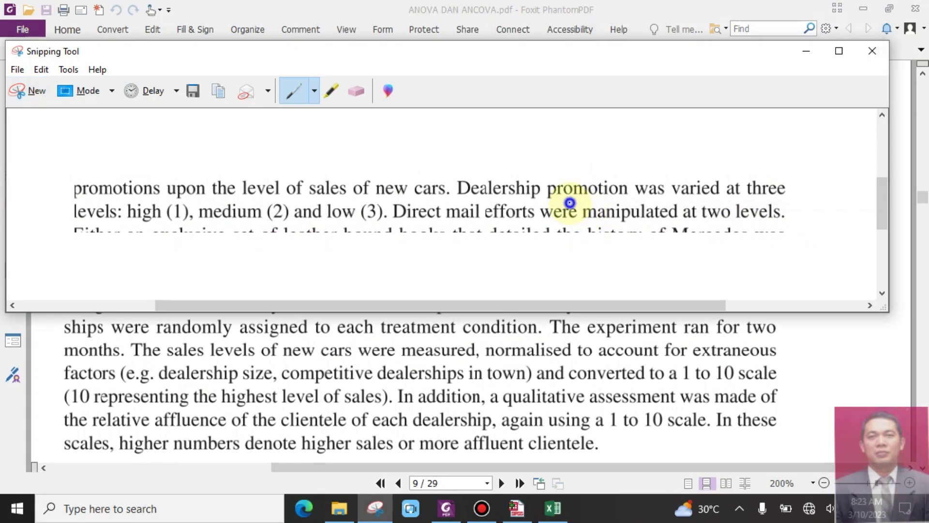
right_click(570, 204)
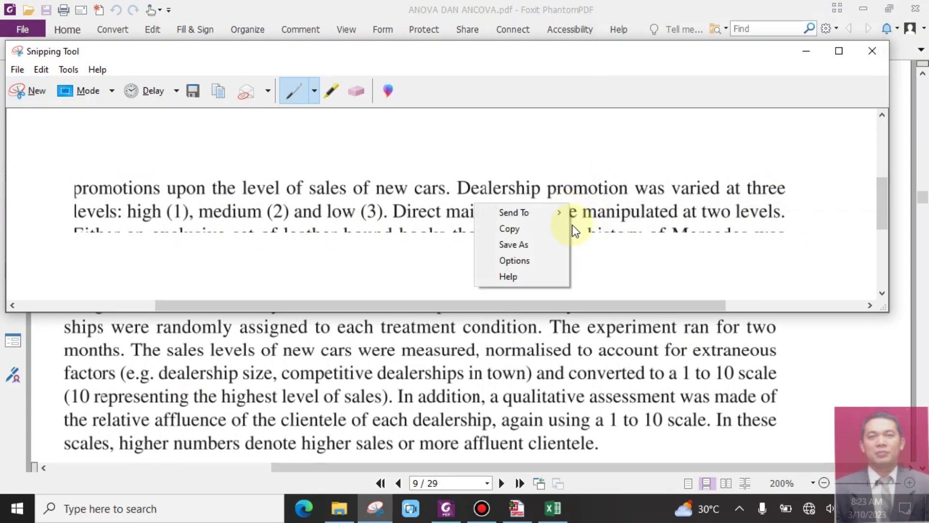
- Switch to Excel and paste the captured promotion-level text as a picture at cell I6
click(553, 509)
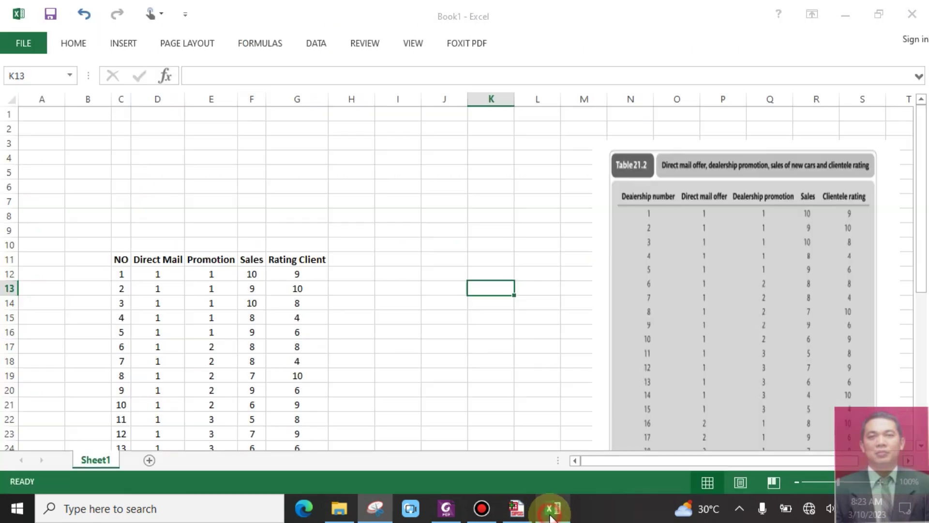
right_click(397, 188)
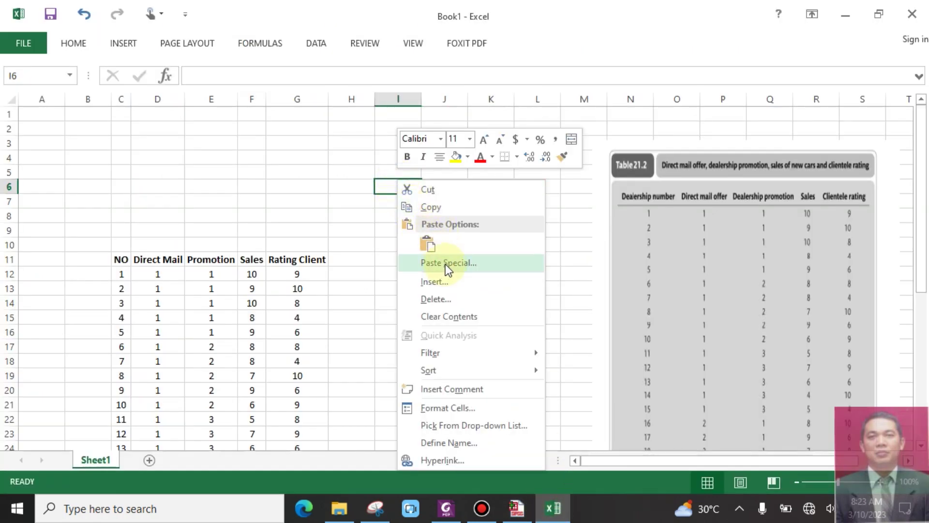
click(438, 248)
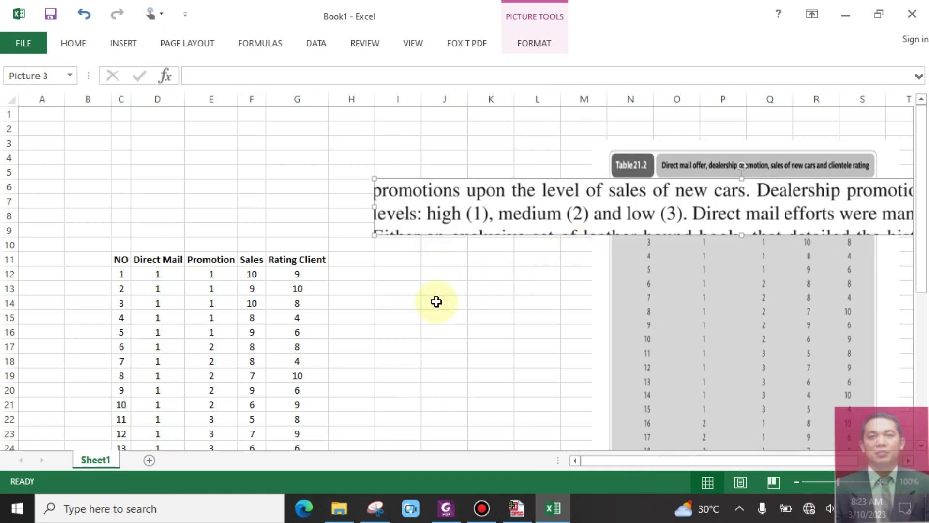
click(405, 274)
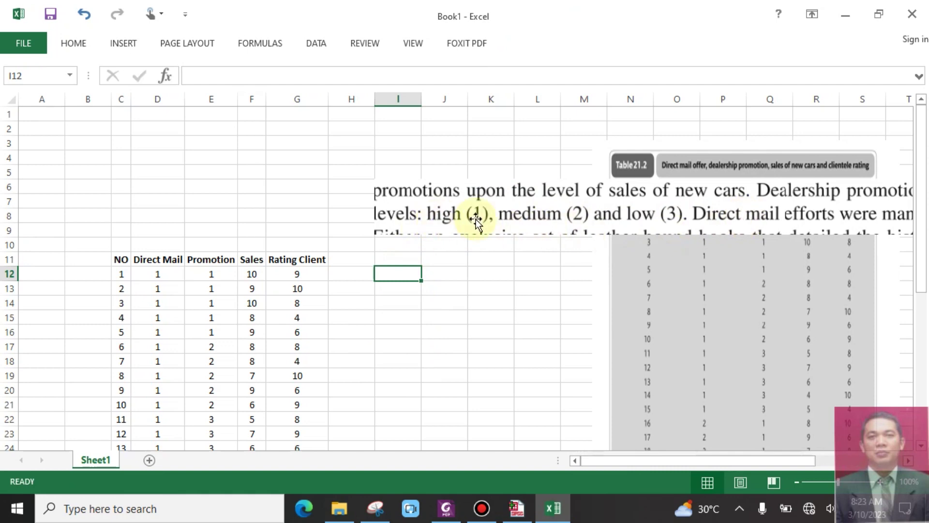
- Look at the empty SPSS variable list and review the transcribed data table in Excel down to its last row
click(517, 508)
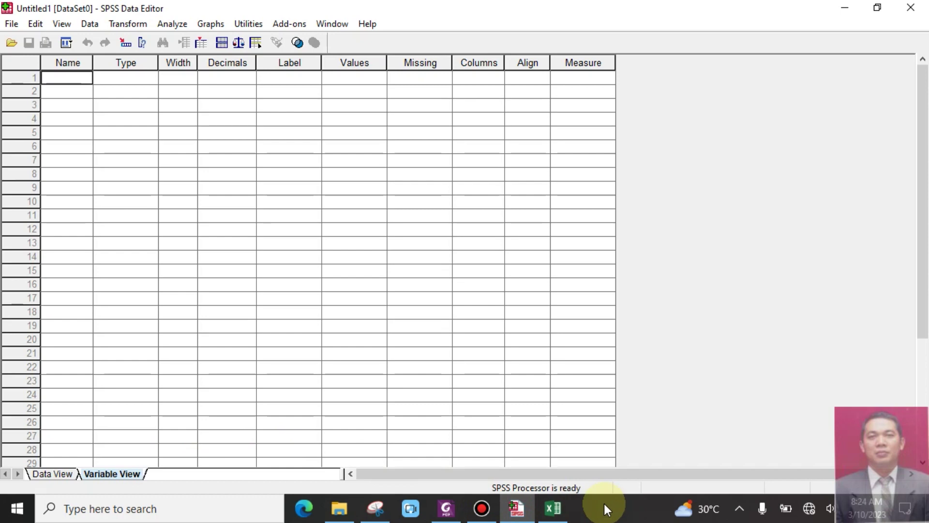
click(553, 509)
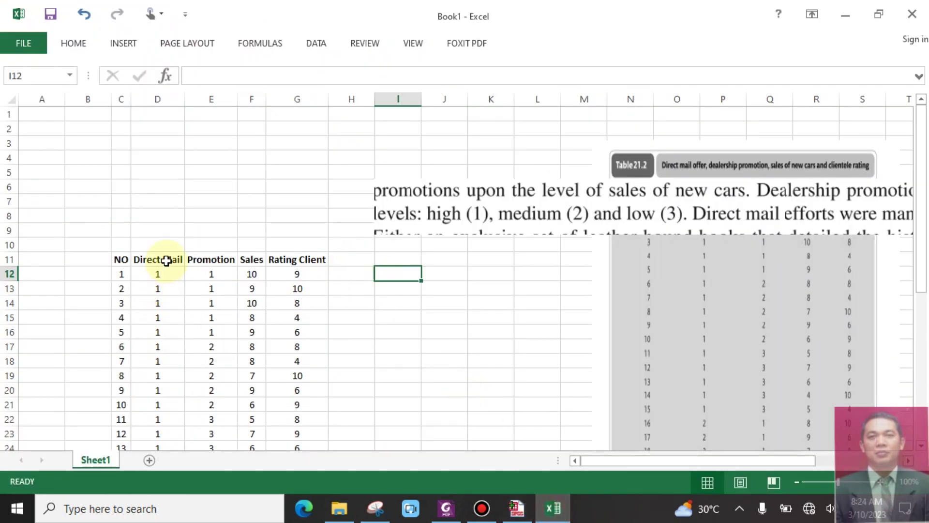
click(514, 510)
click(553, 509)
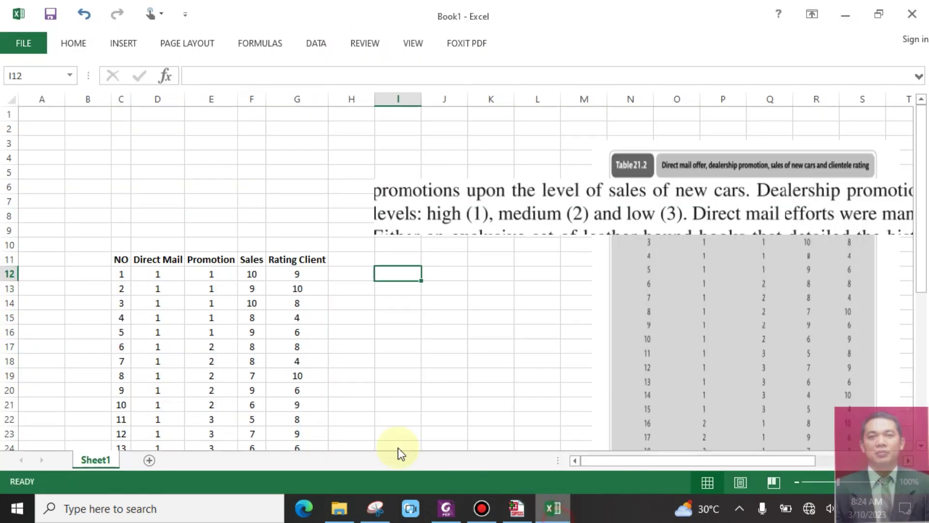
scroll(211, 277, down, 1)
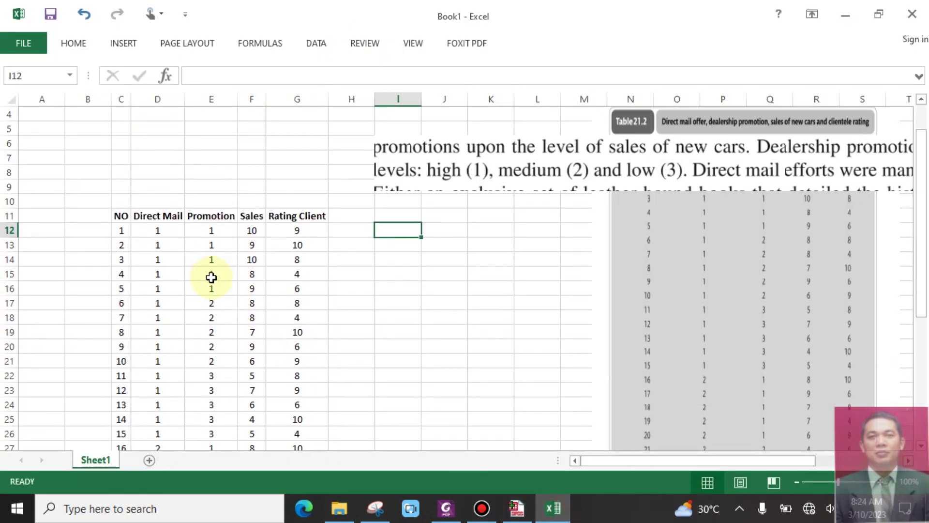
scroll(211, 276, down, 4)
scroll(211, 277, up, 3)
scroll(211, 277, down, 5)
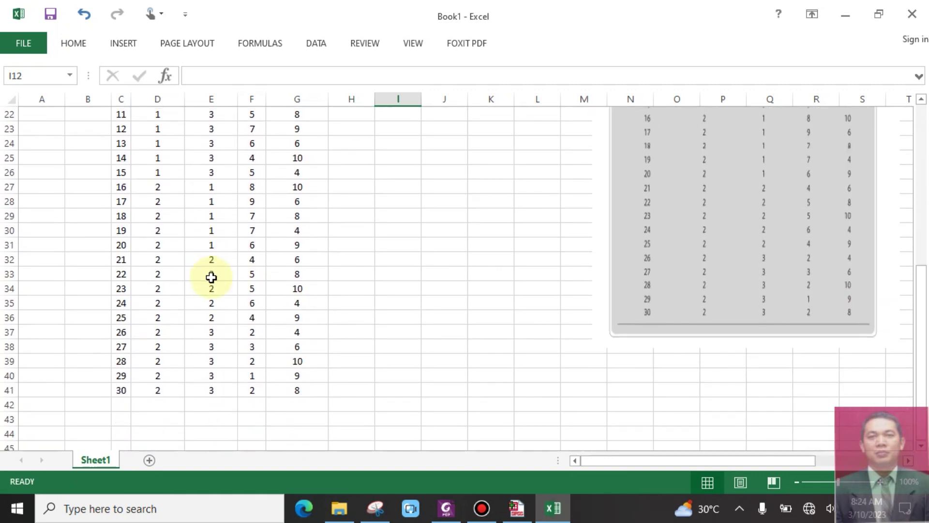
- Switch to the PDF and underline in red the phrases about the 1 to 10 sales scale and the qualitative assessment's 1 to 10 scale
click(446, 509)
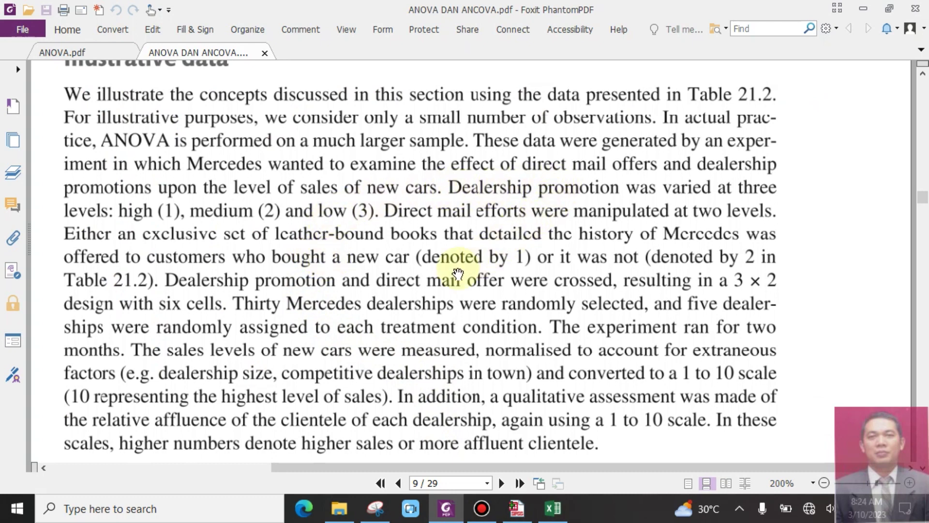
scroll(340, 347, down, 2)
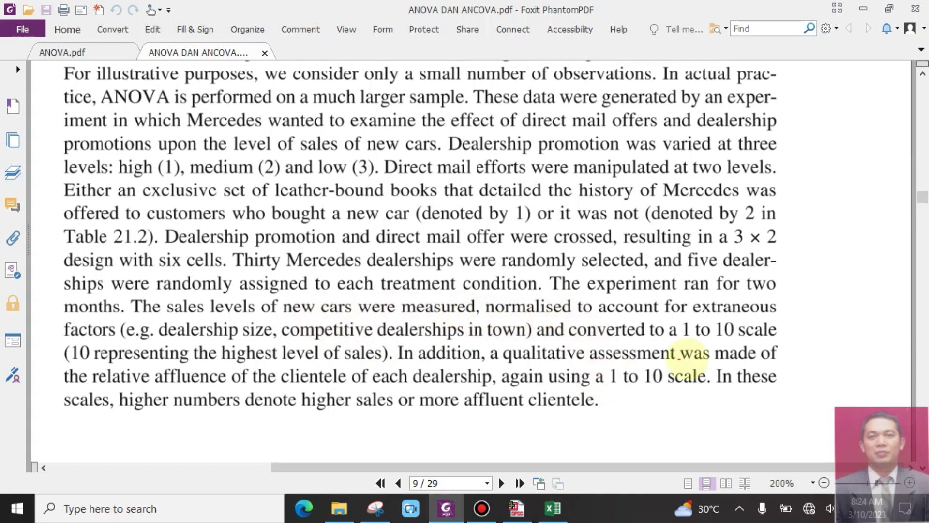
drag(657, 339, 777, 340)
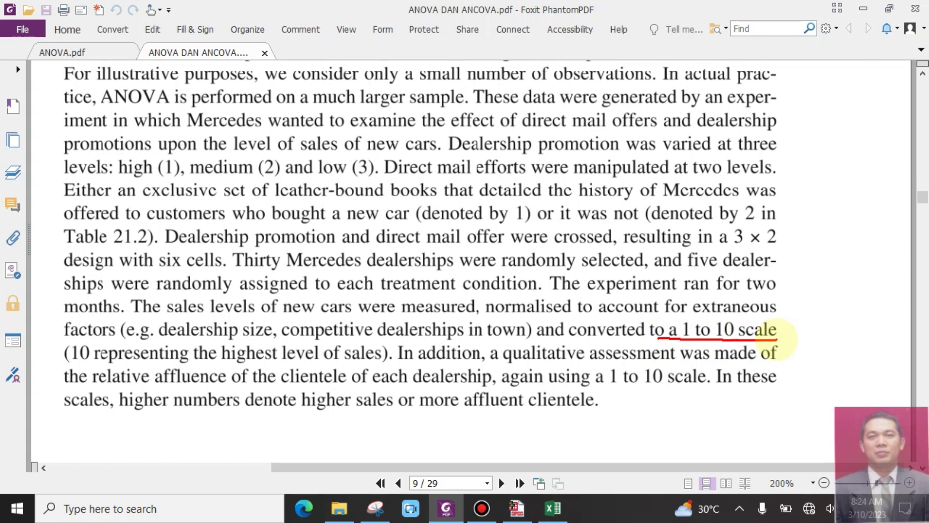
drag(83, 362, 398, 364)
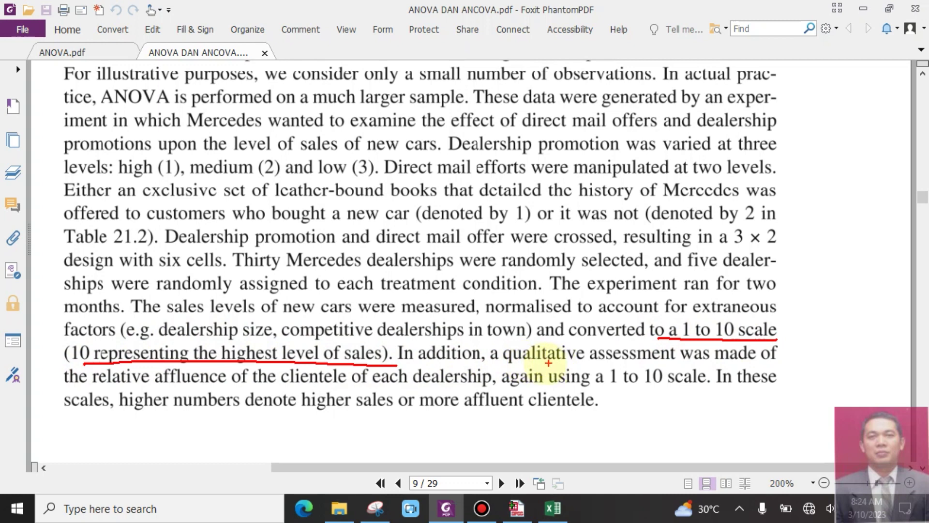
drag(522, 362, 776, 360)
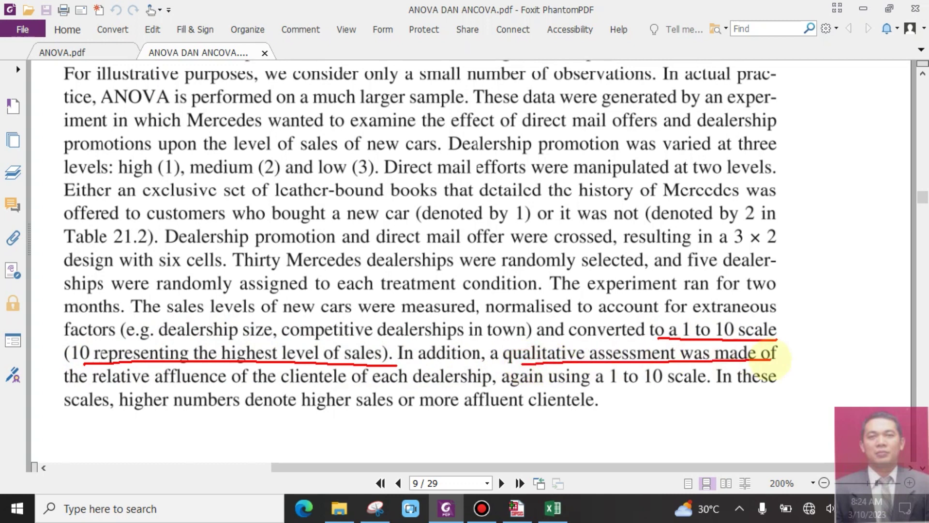
drag(556, 386, 736, 387)
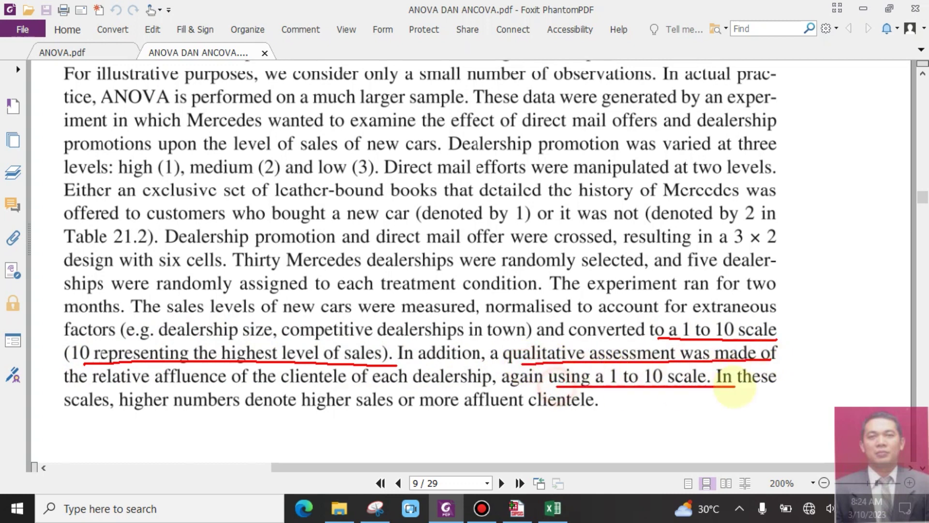
- Underline in red the phrases on higher sales numbers, the three dealership promotion levels and the 3 × 2 design, and exit drawing mode
drag(170, 412, 401, 411)
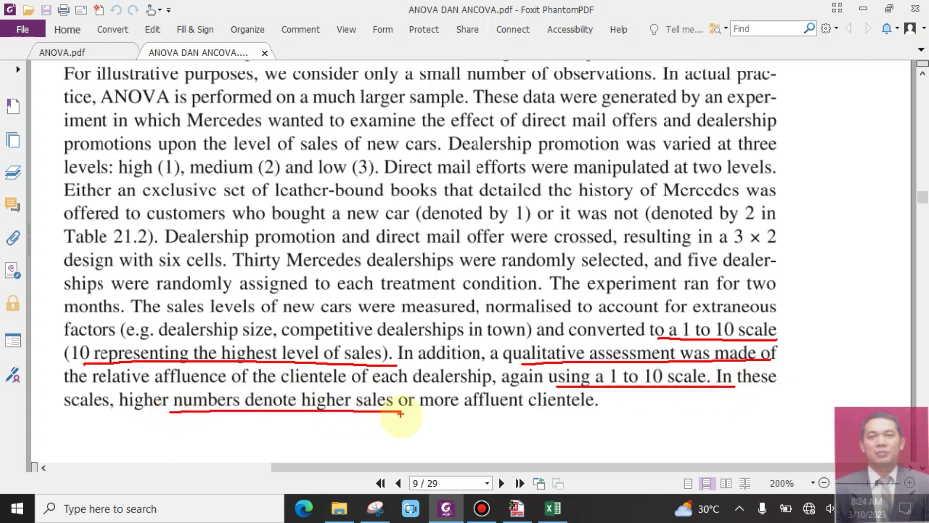
drag(178, 177, 407, 181)
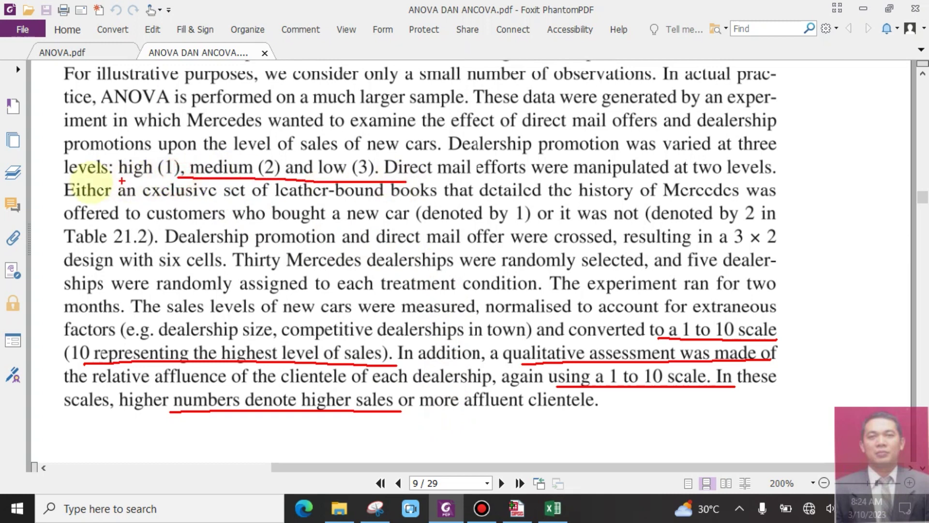
drag(90, 184, 184, 181)
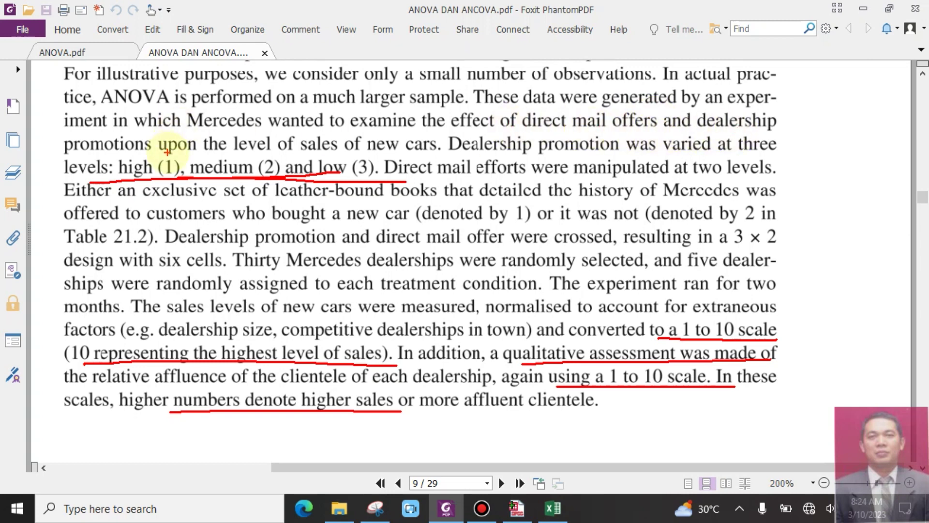
drag(449, 158, 684, 156)
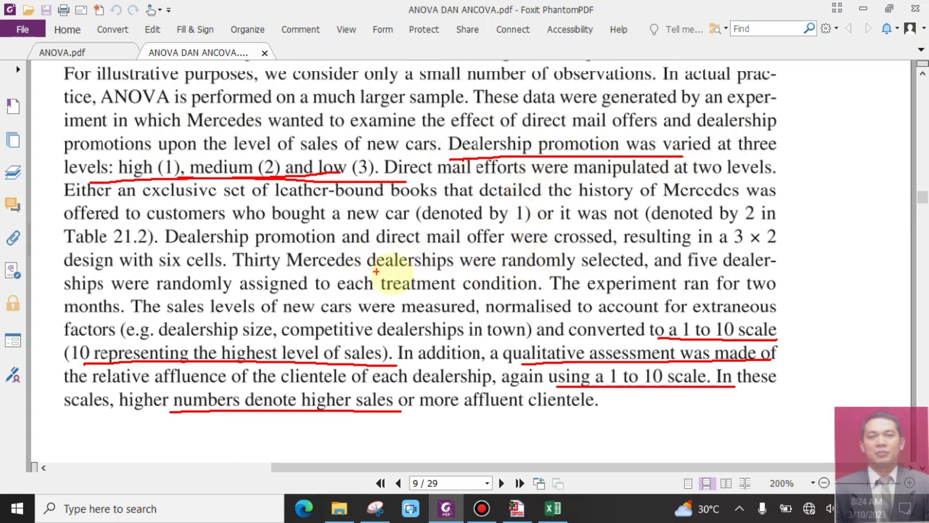
drag(717, 253, 862, 236)
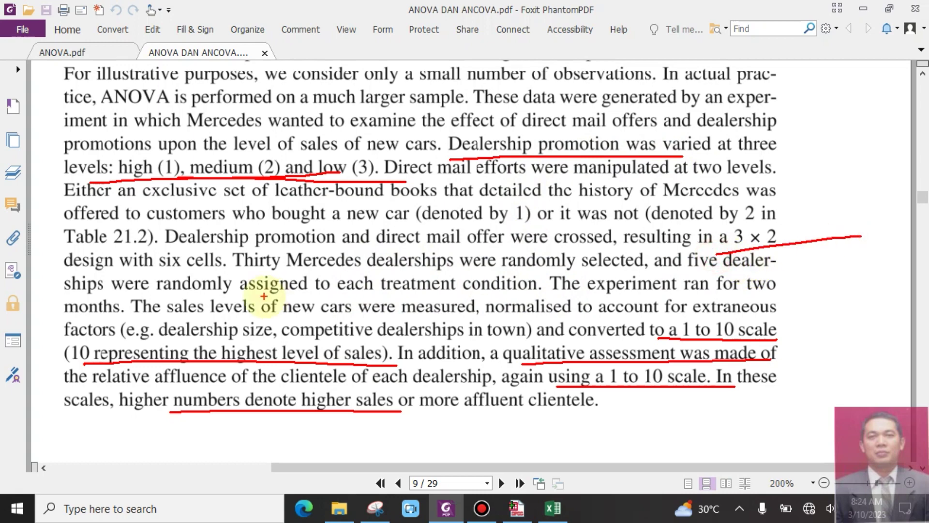
key(Escape)
- Arrange the SPSS Data Editor and the Excel workbook side by side, with the data table's header row in view
click(520, 514)
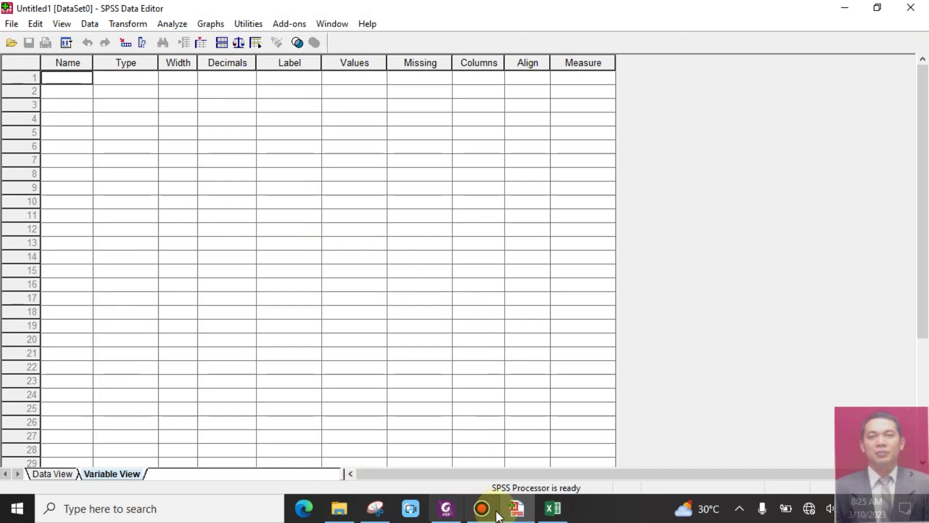
click(553, 508)
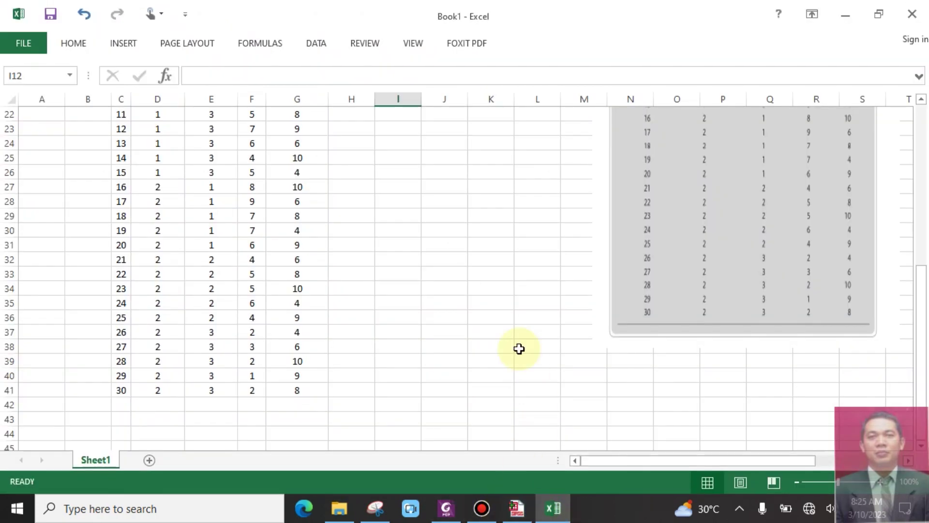
drag(581, 9, 927, 97)
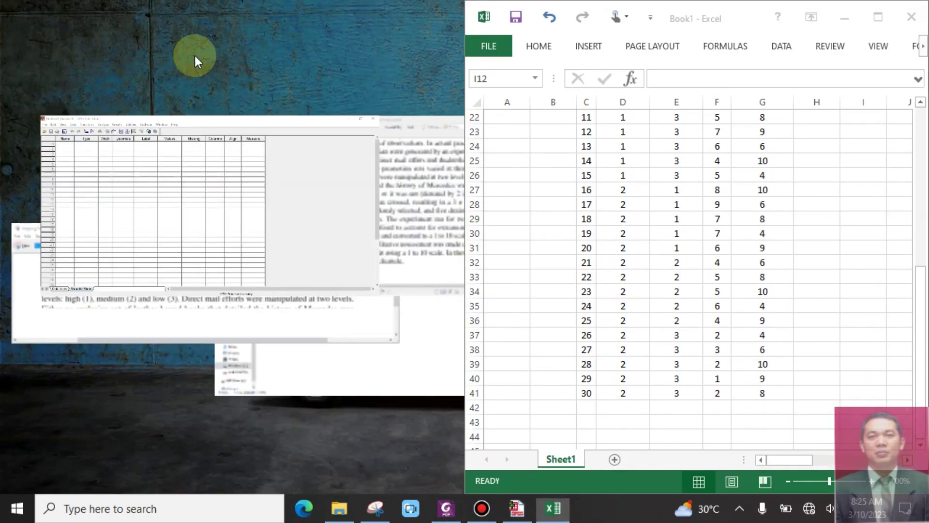
click(128, 177)
drag(311, 7, 9, 25)
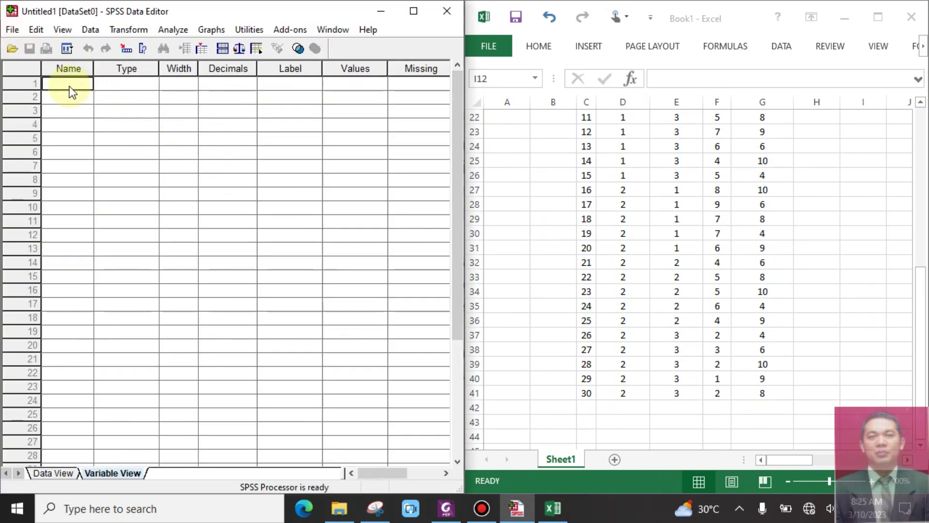
scroll(699, 183, up, 7)
scroll(699, 182, down, 3)
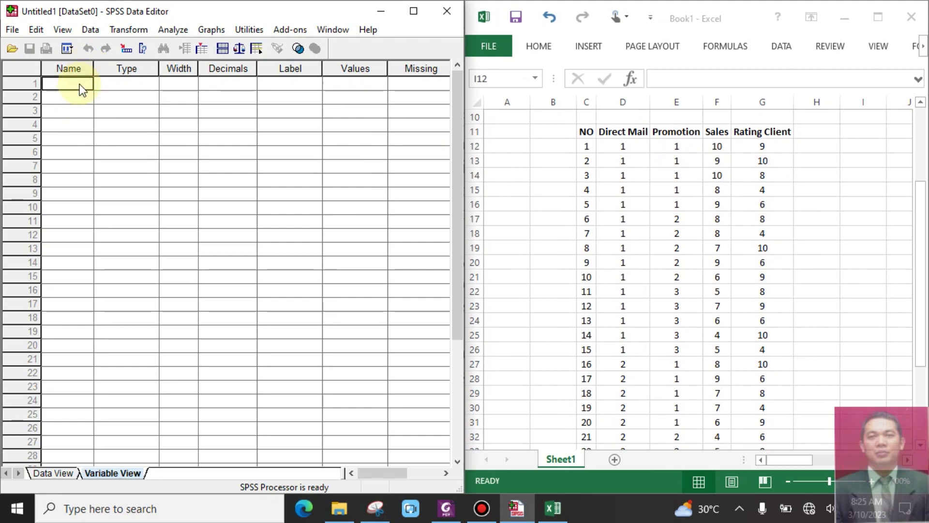
- Try to name the first SPSS variable Direct Mail
text(Direct Mail)
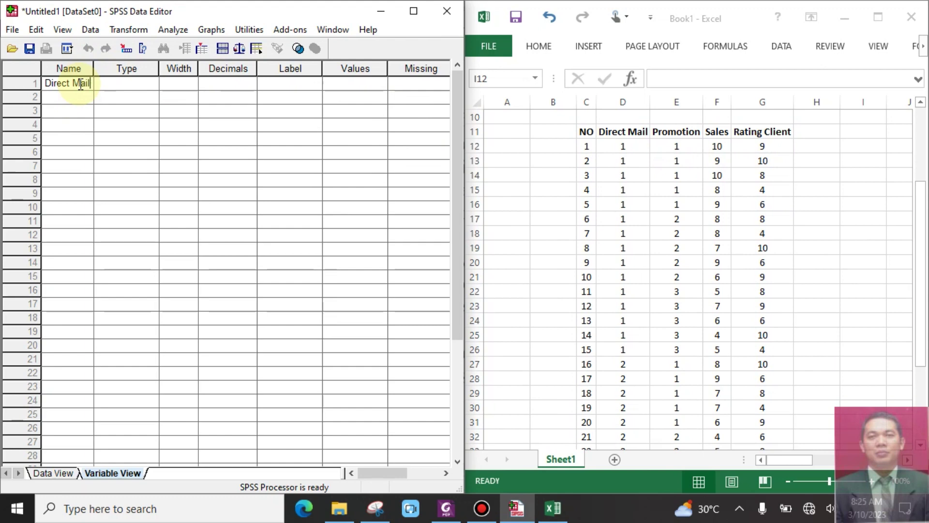
key(Return)
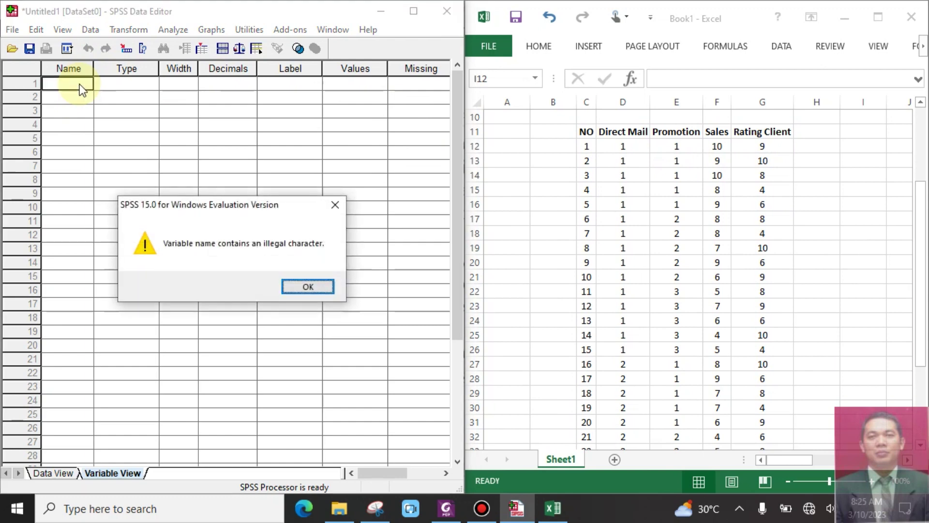
click(332, 289)
- Name the first SPSS variable Direct
click(53, 86)
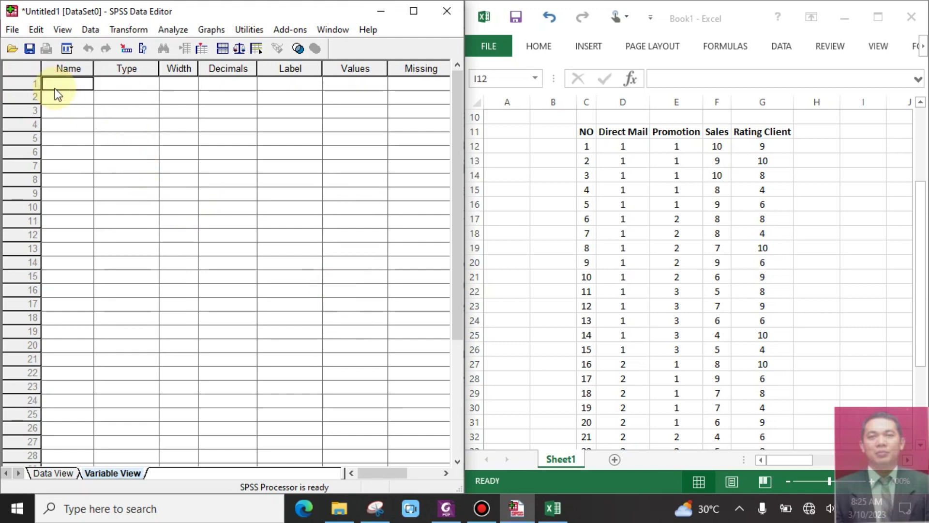
text(D)
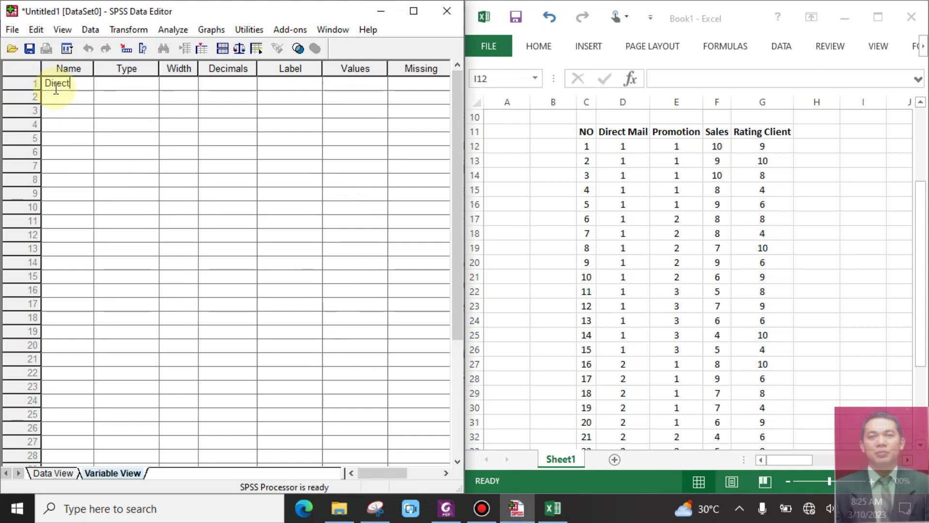
text(irect)
key(Tab)
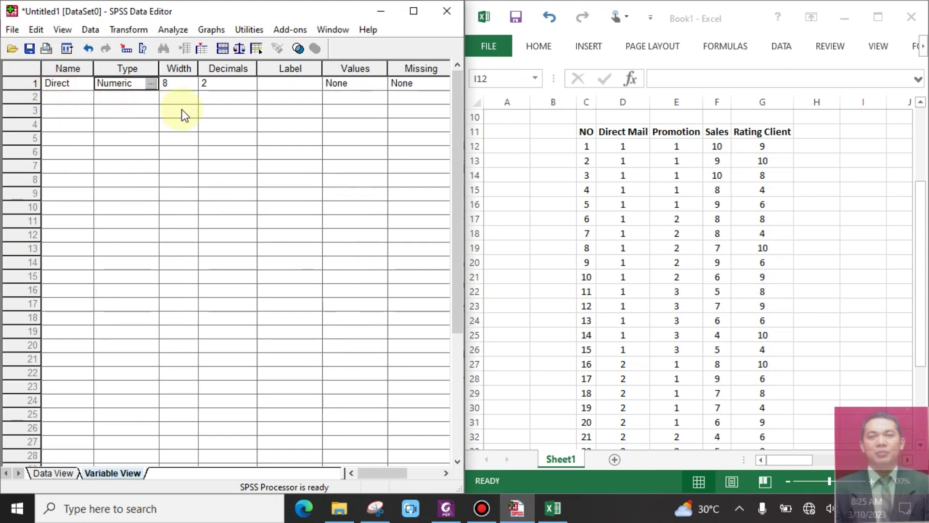
- Check the data table in Excel and name the second SPSS variable Promotion
scroll(629, 271, down, 4)
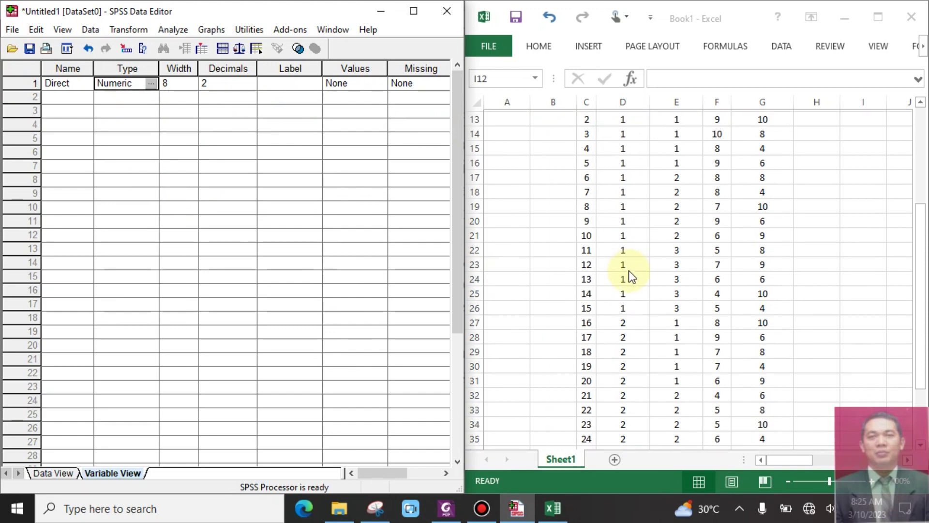
scroll(629, 271, up, 5)
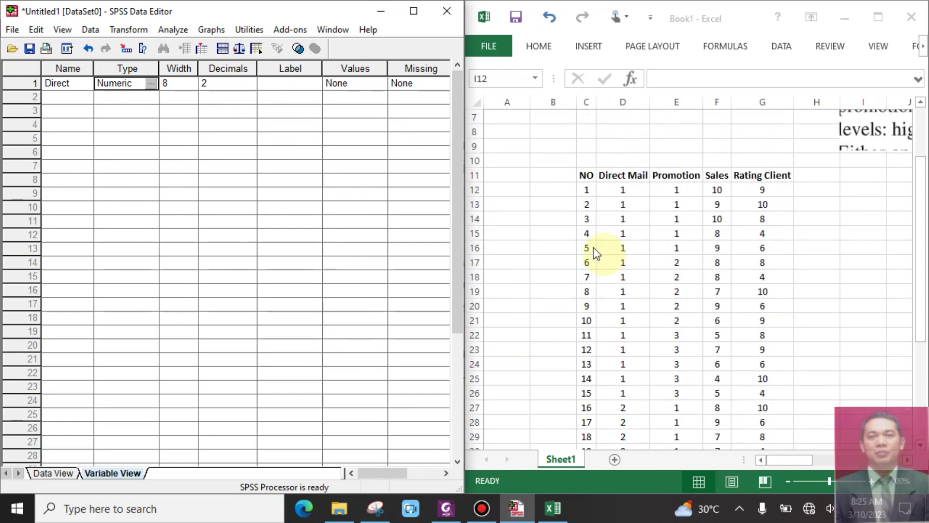
click(78, 99)
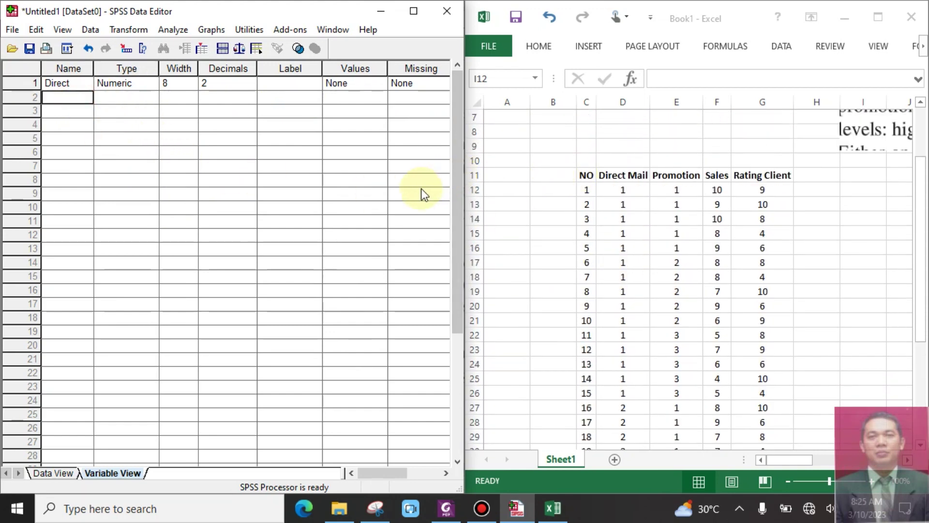
text(Pro)
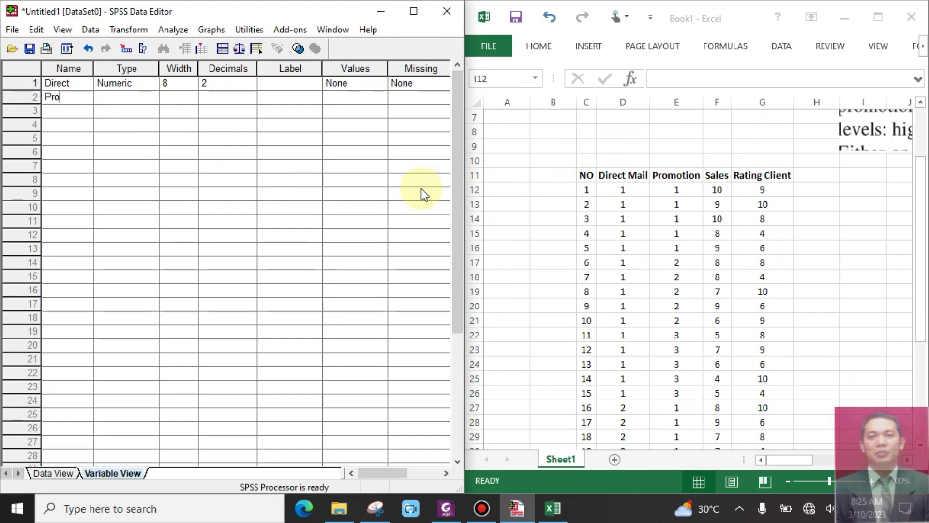
text(motion)
key(Tab)
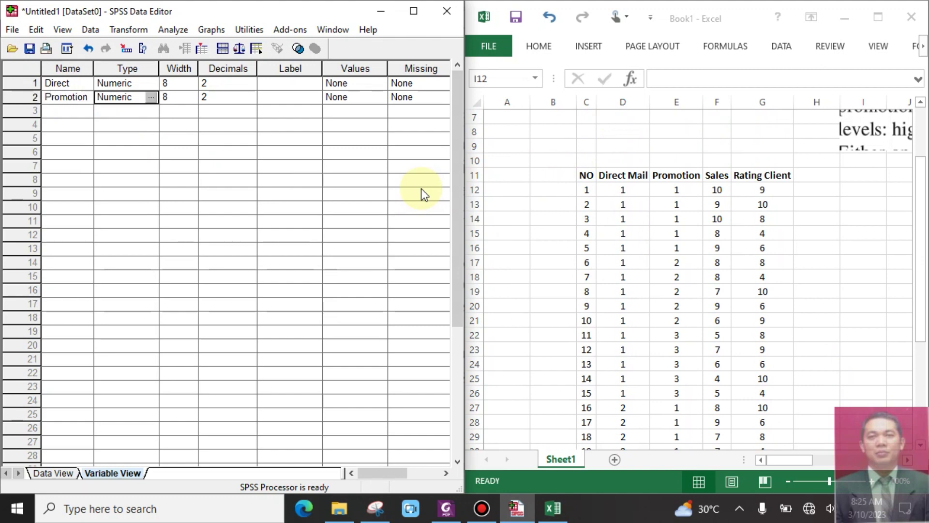
- Name the third variable sales and the fourth variable Rating
click(66, 114)
text(sales)
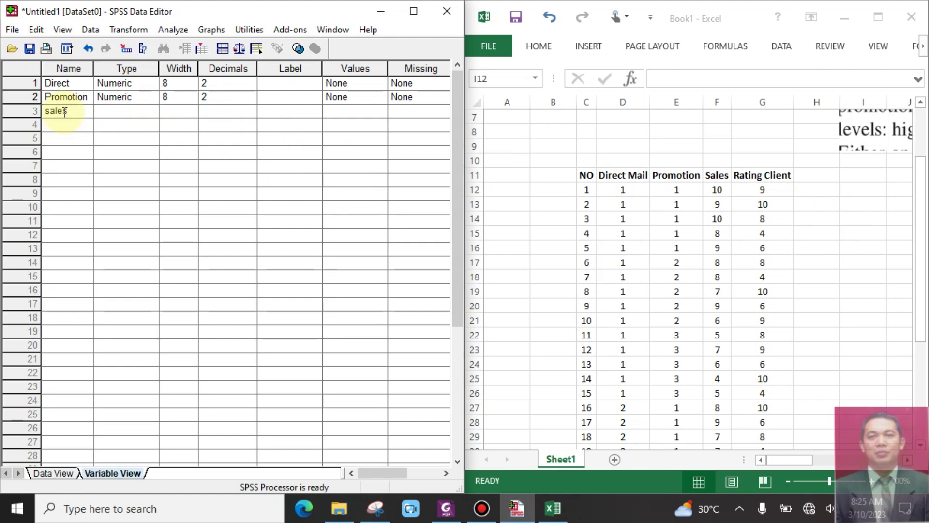
key(Tab)
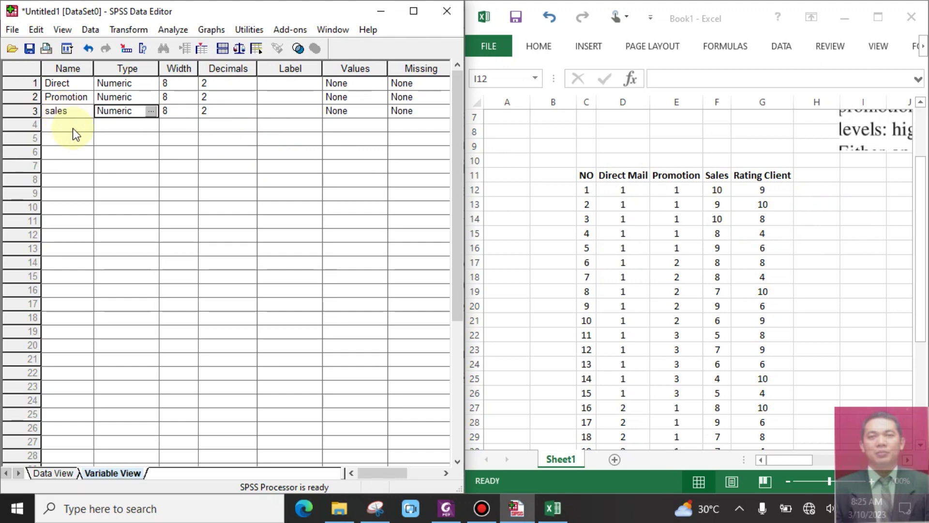
click(72, 125)
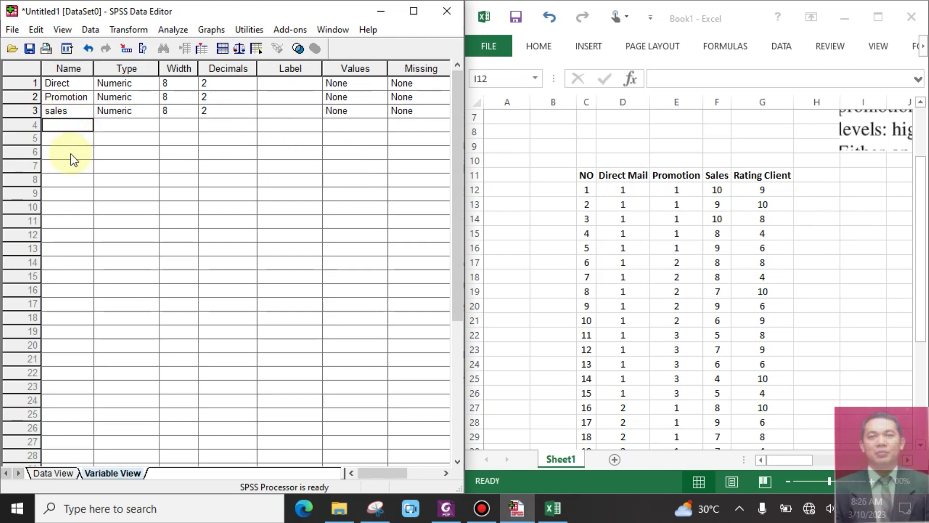
text(Rating)
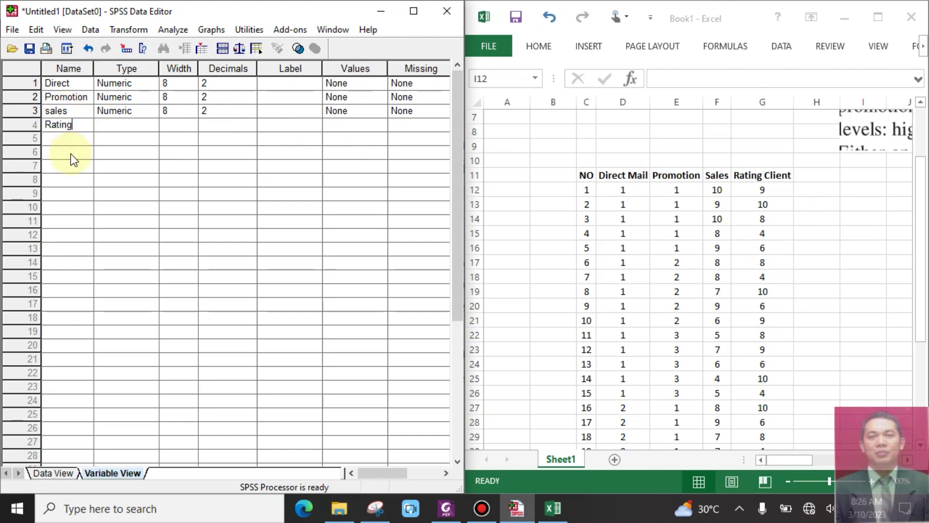
key(Tab)
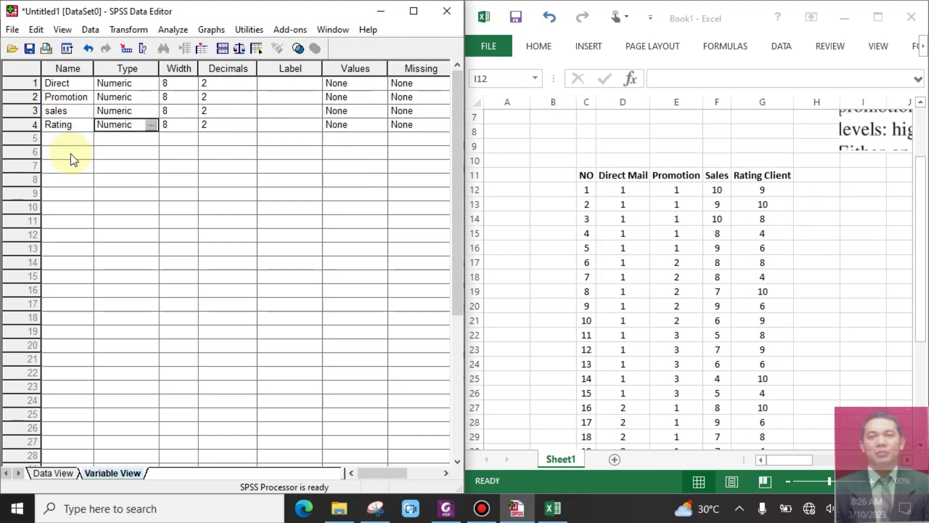
- Set the decimals of the Direct variable to 0
click(242, 84)
click(251, 86)
click(251, 86)
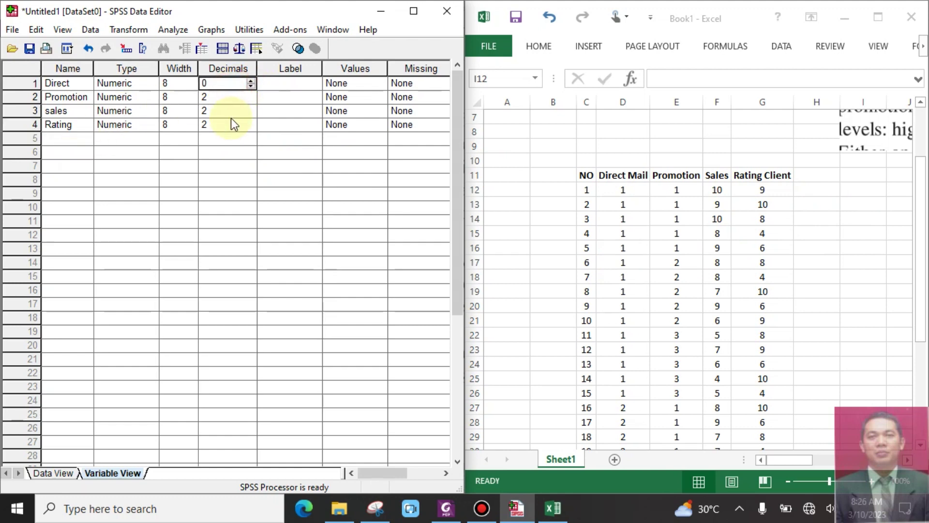
- Set the decimals of the Promotion, sales and Rating variables to 0
click(232, 96)
click(233, 88)
drag(231, 100, 240, 120)
key(Up)
key(shift+Down)
key(shift+Down)
key(shift+Down)
key(shift+Down)
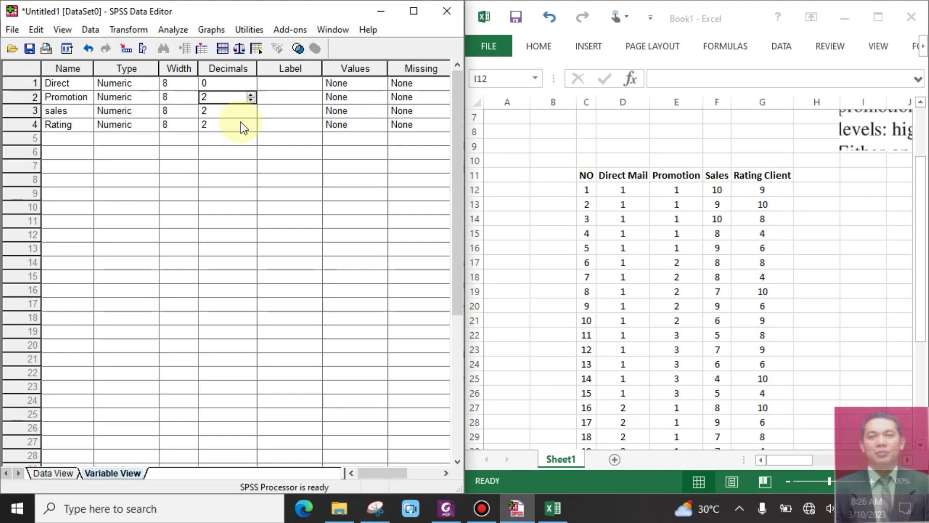
key(shift+Up)
text(0)
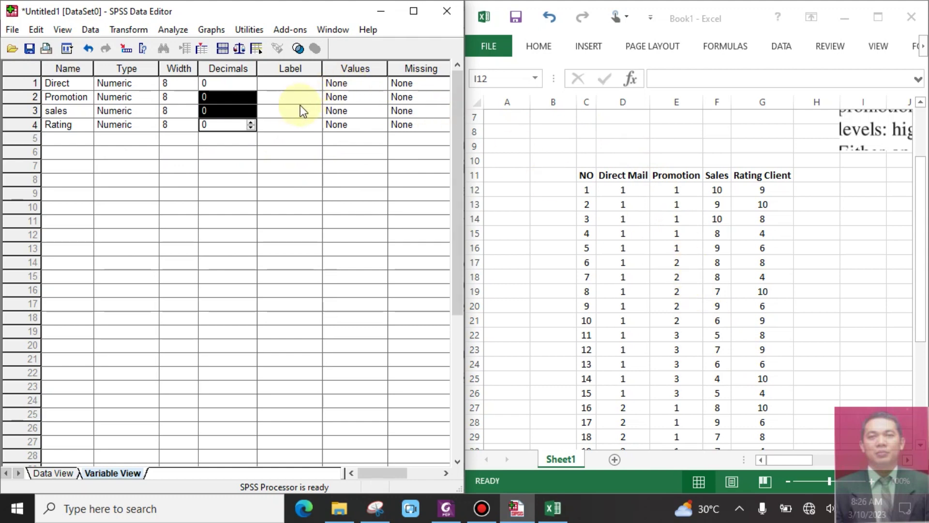
- Add the value label high for value 1 of the Promotion variable, following the promotion-level picture in Excel
click(379, 97)
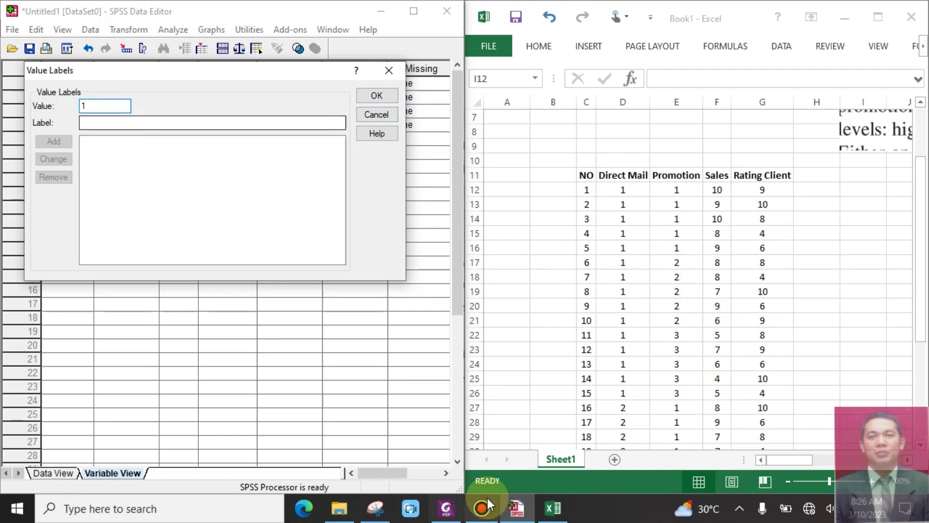
click(810, 464)
click(837, 324)
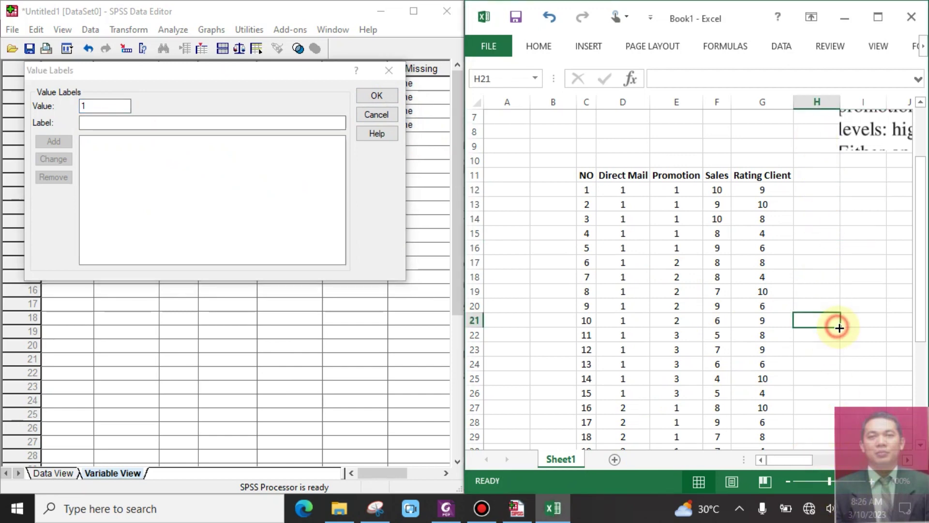
scroll(840, 324, up, 1)
drag(793, 466, 830, 455)
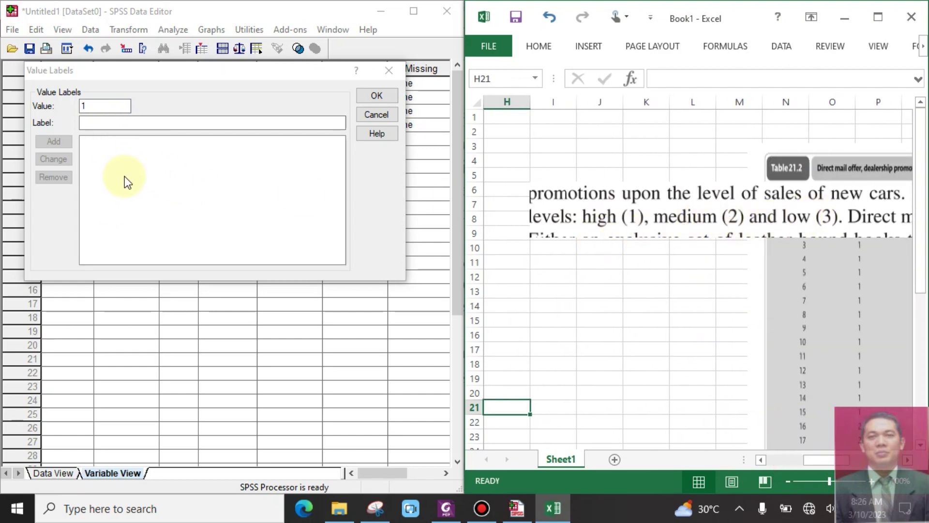
click(128, 123)
text(high)
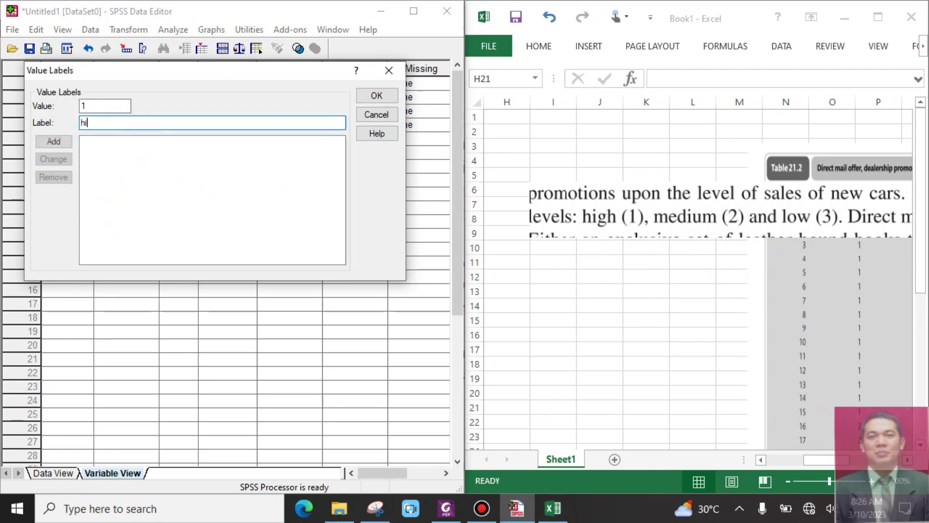
click(42, 141)
- Add the value label medium for value 2 of the Promotion variable
click(104, 106)
text(2)
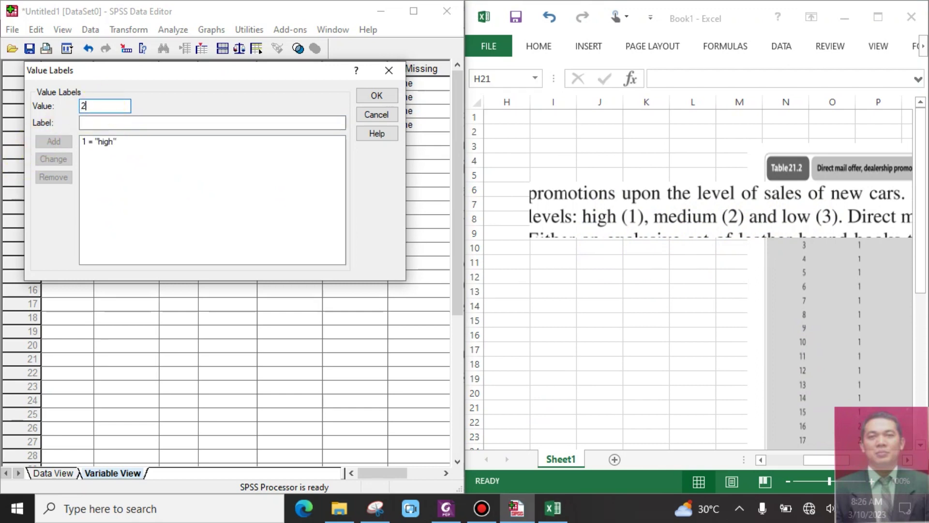
click(103, 123)
text(mr)
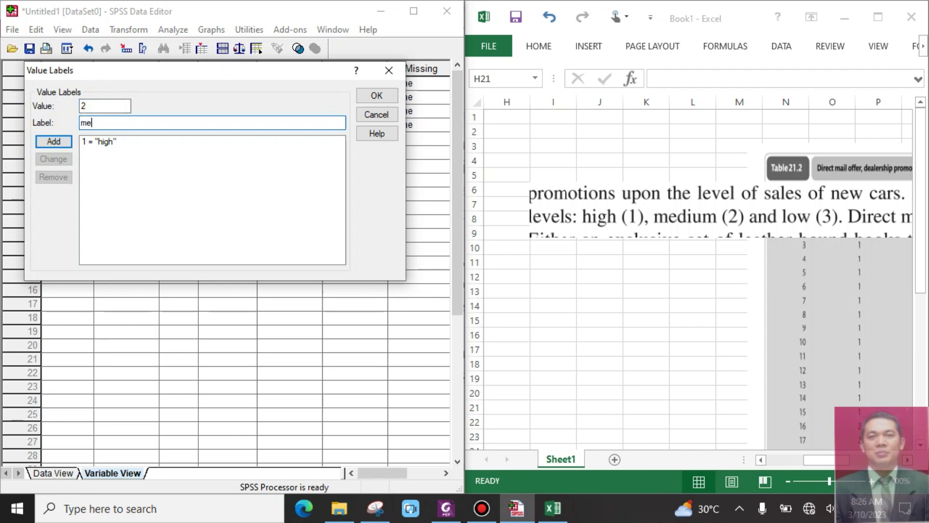
text(dium)
click(48, 142)
- Add the value label low for value 3 of the Promotion variable and apply the value labels
click(103, 107)
text(3)
click(102, 122)
text(lo)
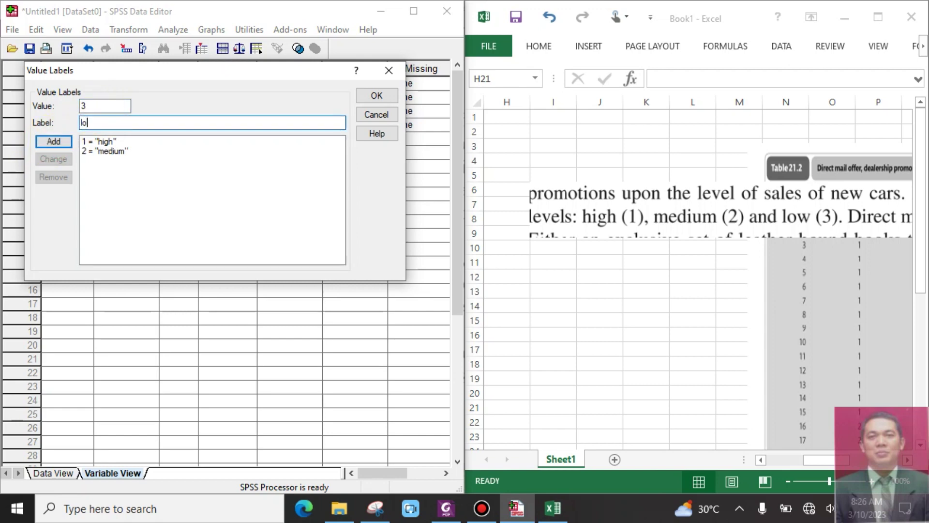
text(w)
click(55, 141)
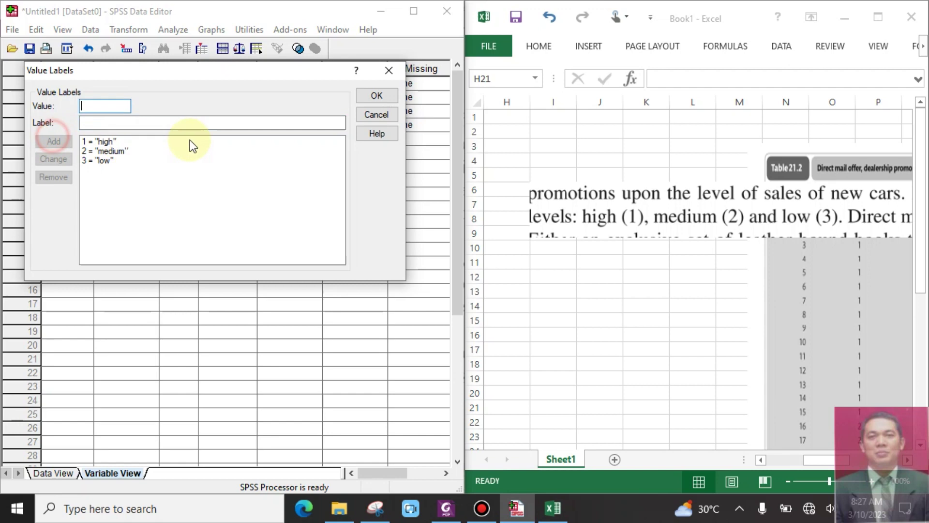
click(362, 97)
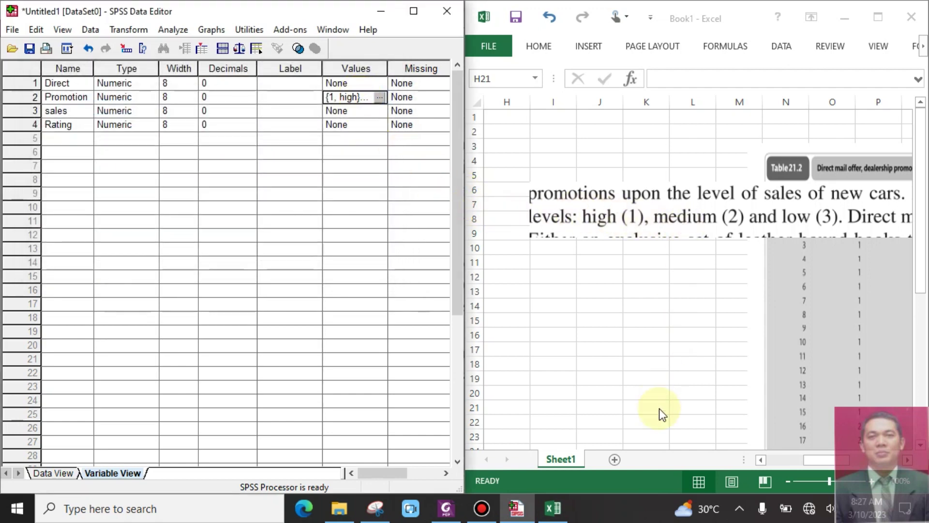
- Copy the Direct Mail, Promotion, Sales and Rating Client data in cells D12:G41 of the Excel sheet
click(812, 460)
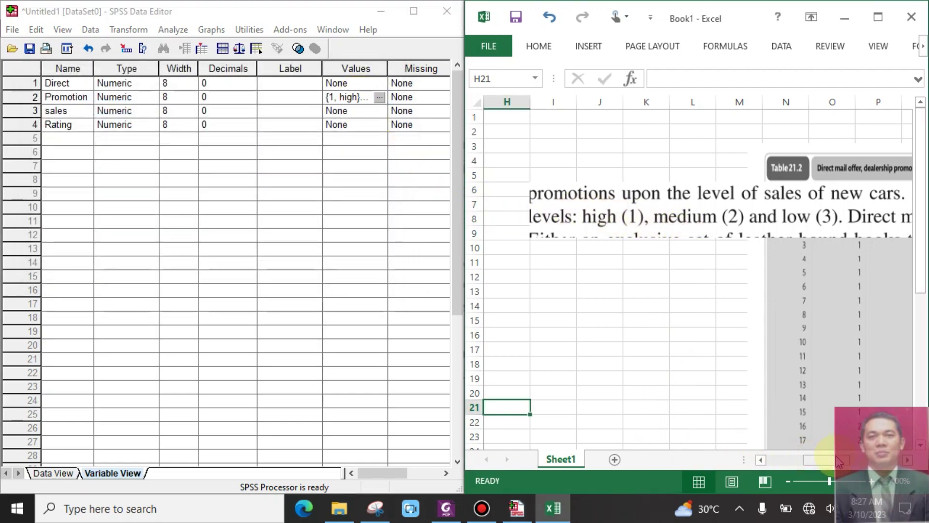
drag(833, 464, 818, 447)
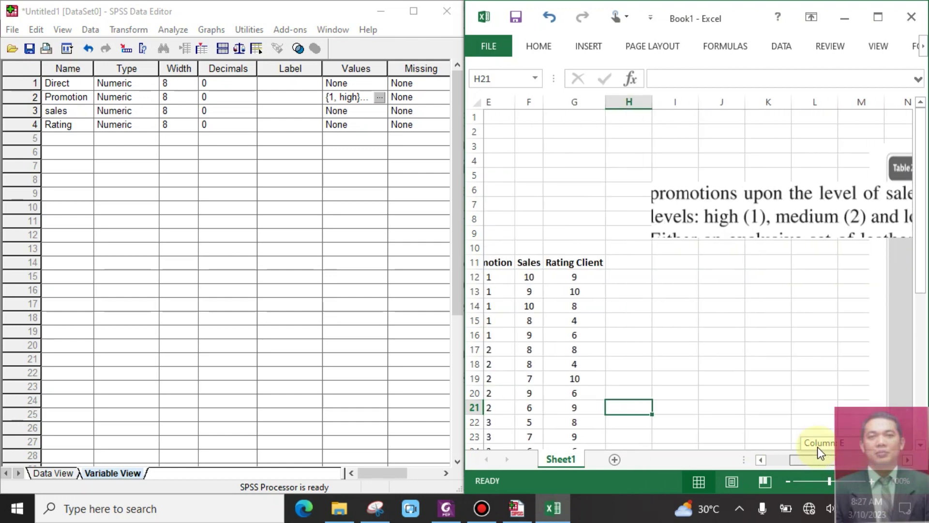
click(50, 473)
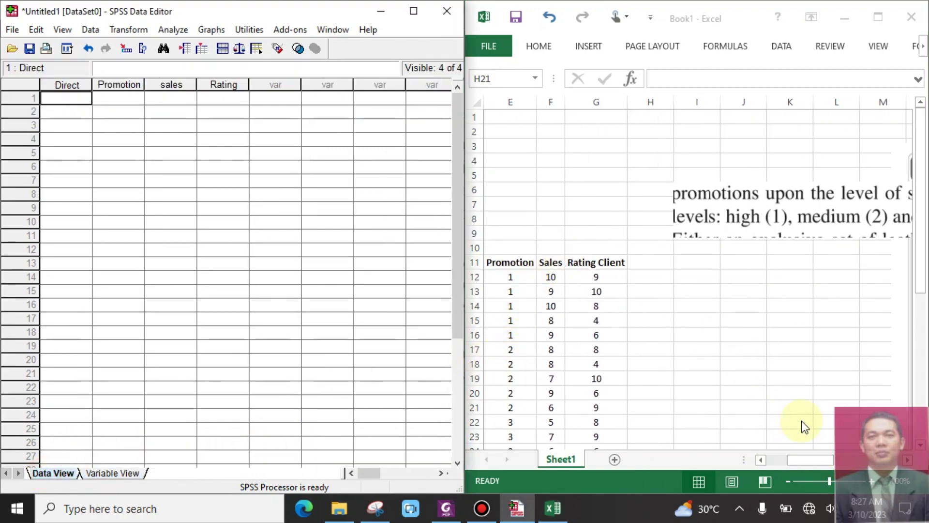
click(802, 458)
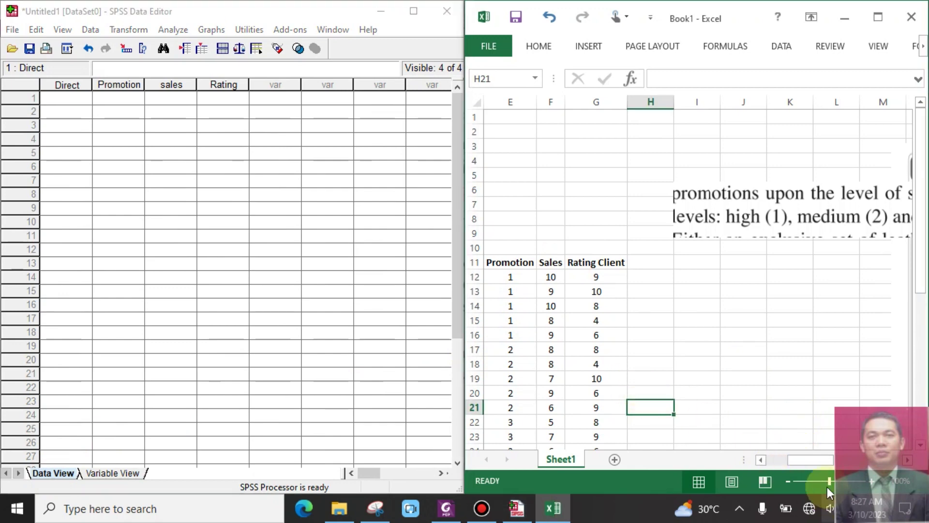
drag(817, 466, 791, 466)
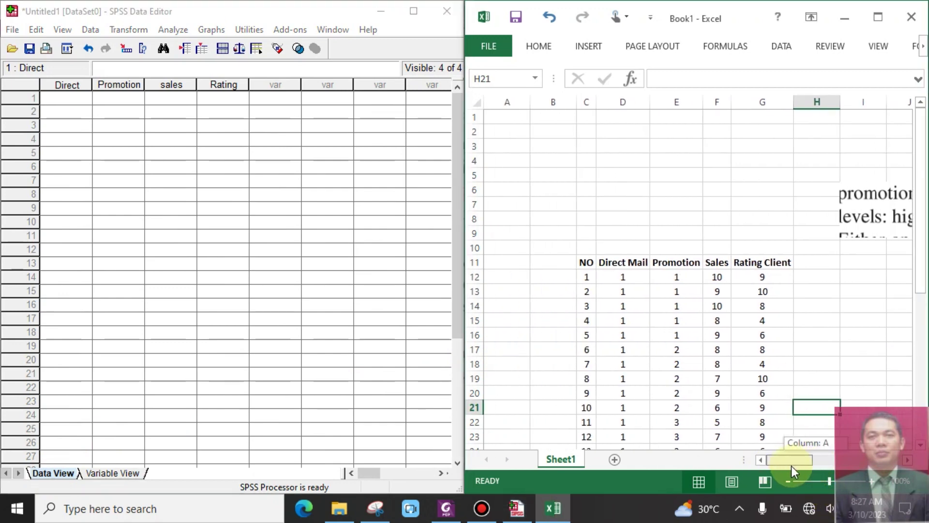
click(623, 275)
key(shift+Right)
key(shift+Right)
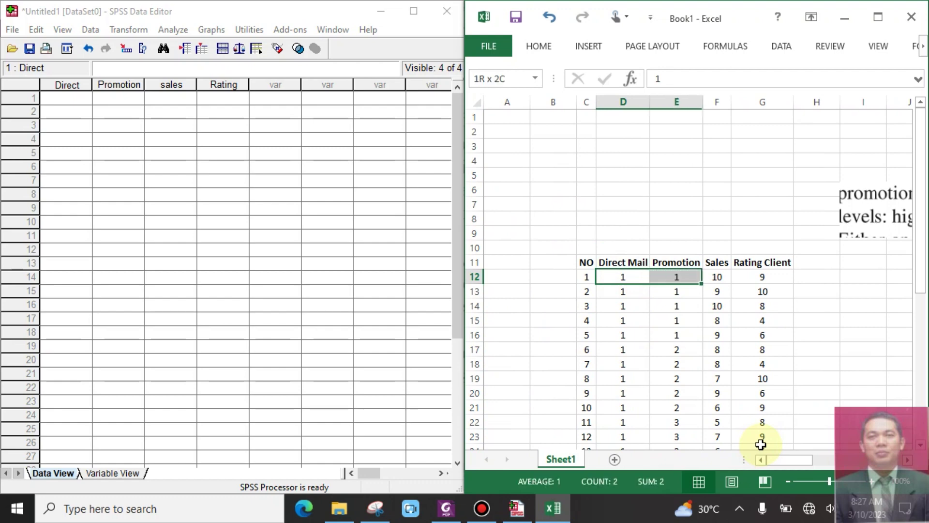
drag(761, 444, 761, 444)
key(ctrl+c)
- Paste the copied data into the SPSS data grid starting at row 1 of Direct, and maximize the SPSS window
click(77, 100)
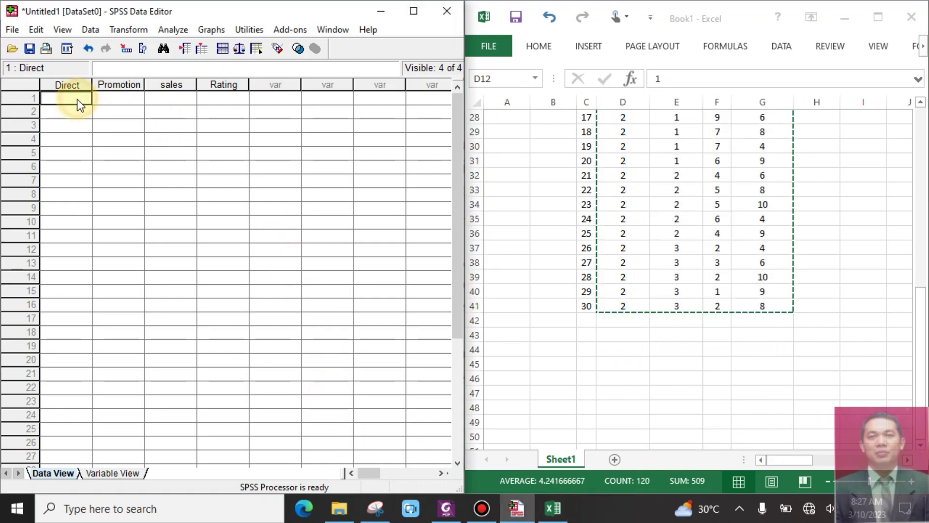
right_click(77, 100)
click(105, 144)
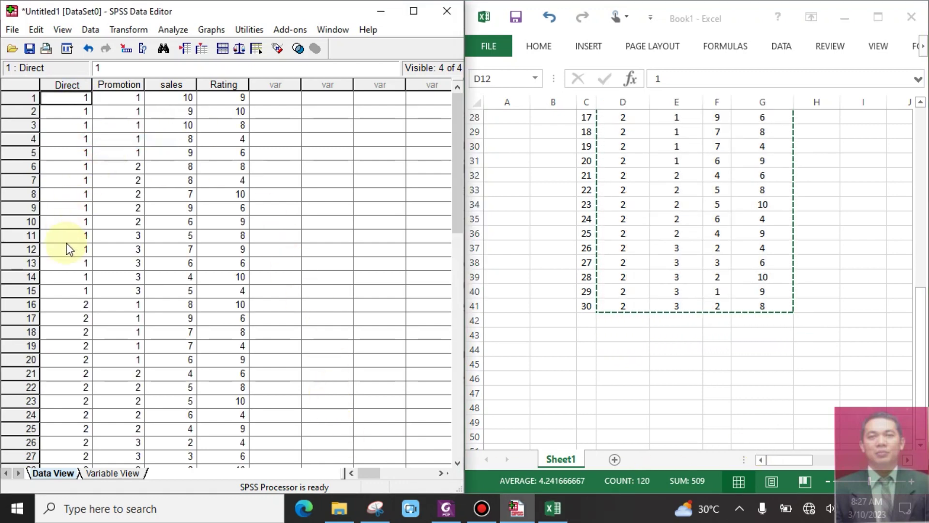
scroll(118, 323, down, 3)
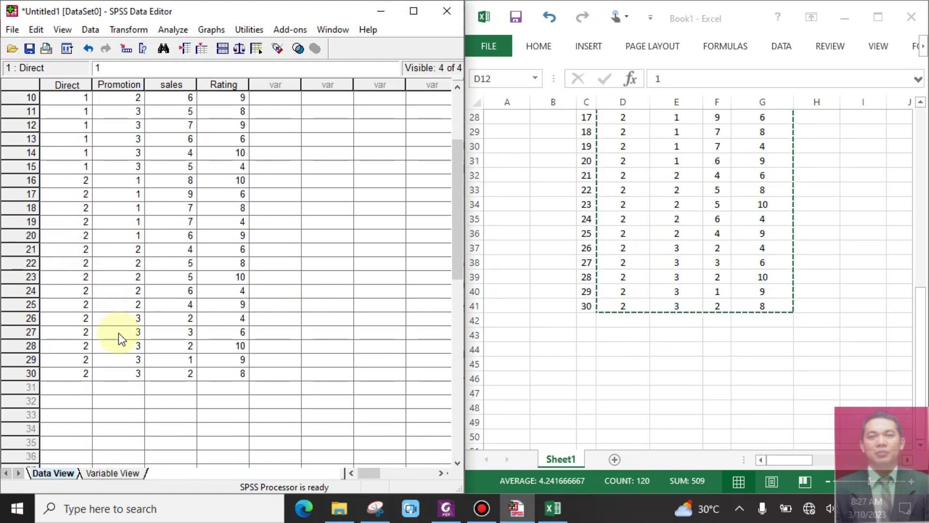
scroll(118, 333, up, 2)
click(413, 10)
scroll(481, 181, up, 1)
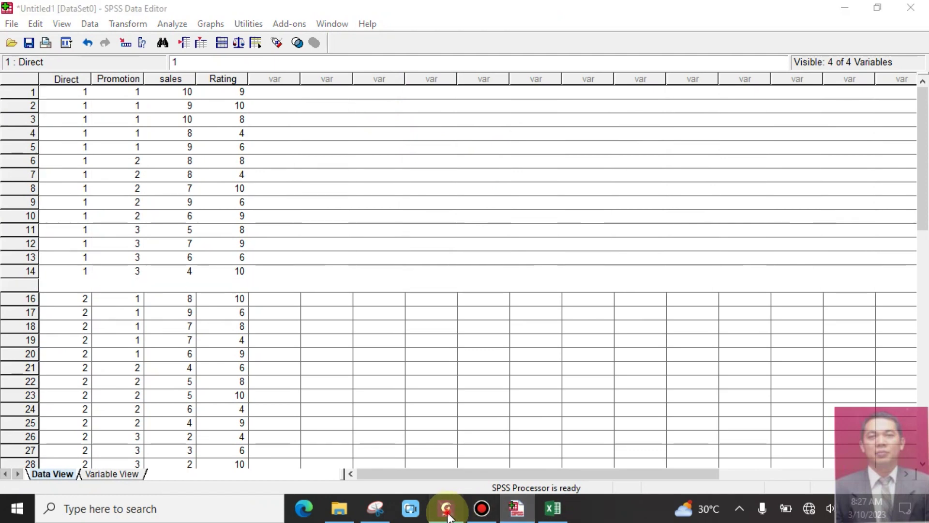
- Switch to Foxit PhantomPDF and find the section Practise data analysis with SPSS in ANOVA DAN ANCOVA.pdf
click(447, 508)
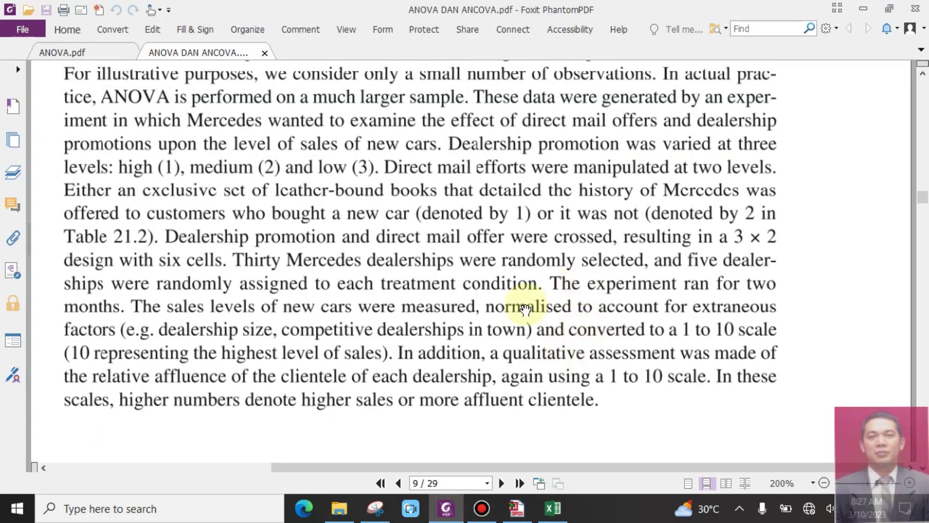
click(520, 483)
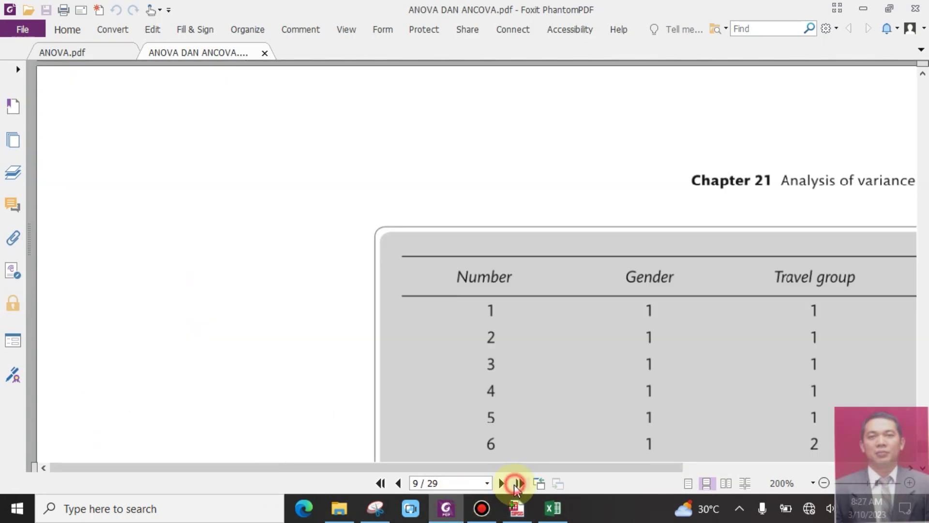
click(398, 483)
ctrl+scroll(444, 383, down, 2)
scroll(445, 383, up, 8)
scroll(444, 382, up, 15)
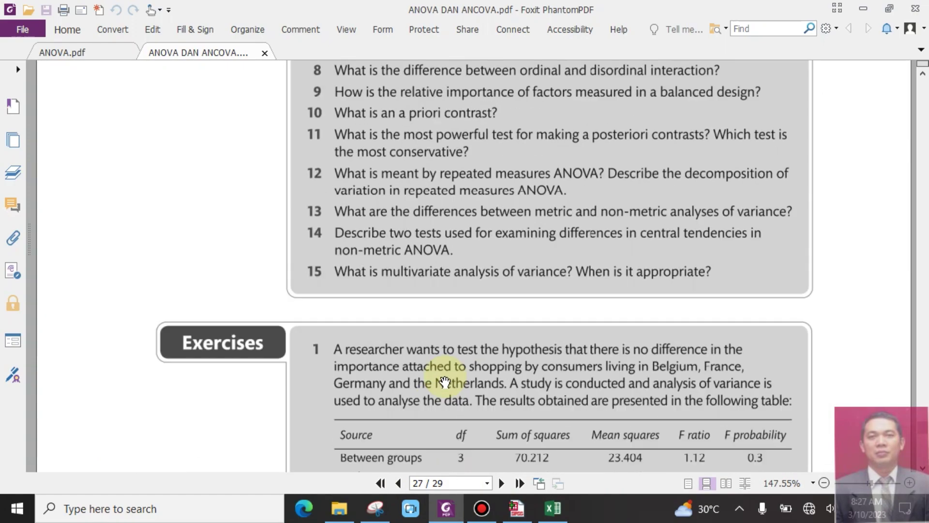
scroll(445, 382, up, 15)
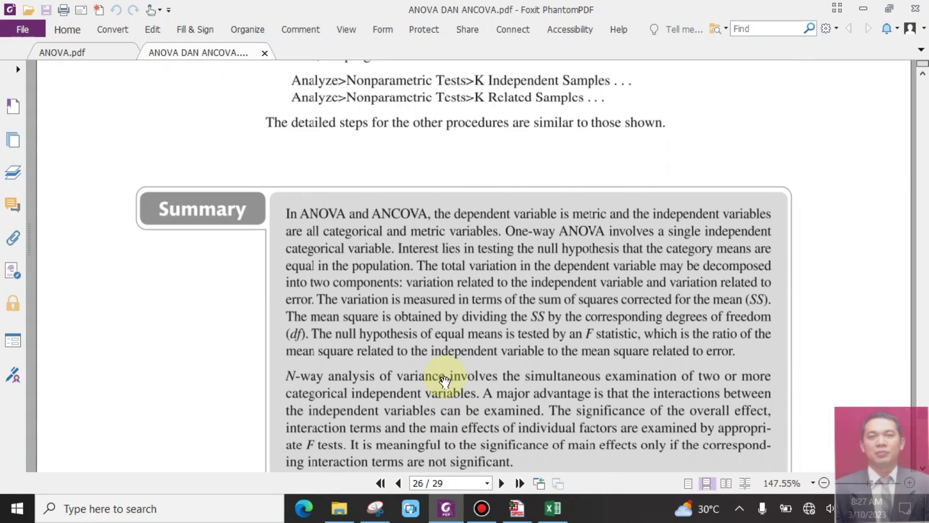
scroll(446, 376, up, 10)
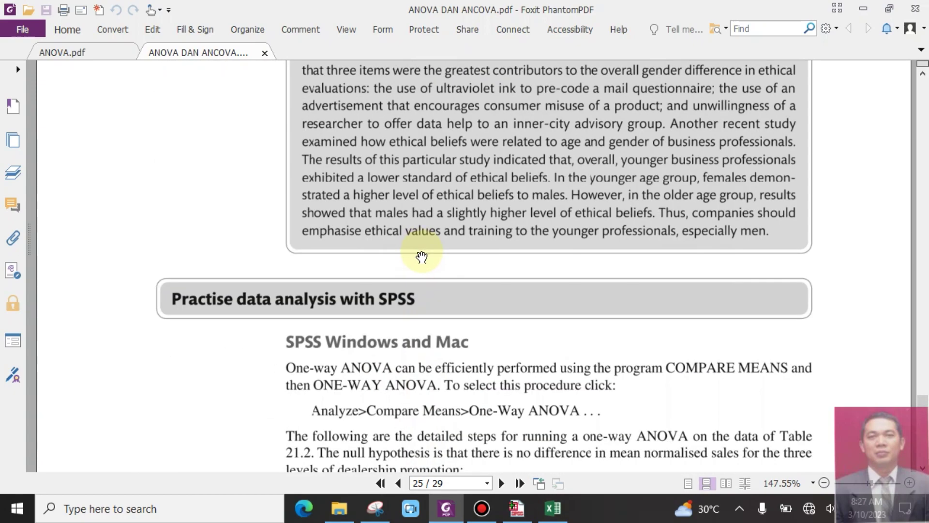
- Read the PDF's SPSS instructions for one-way ANOVA and for analysis of covariance with General Linear Model, and return to SPSS
scroll(422, 256, down, 6)
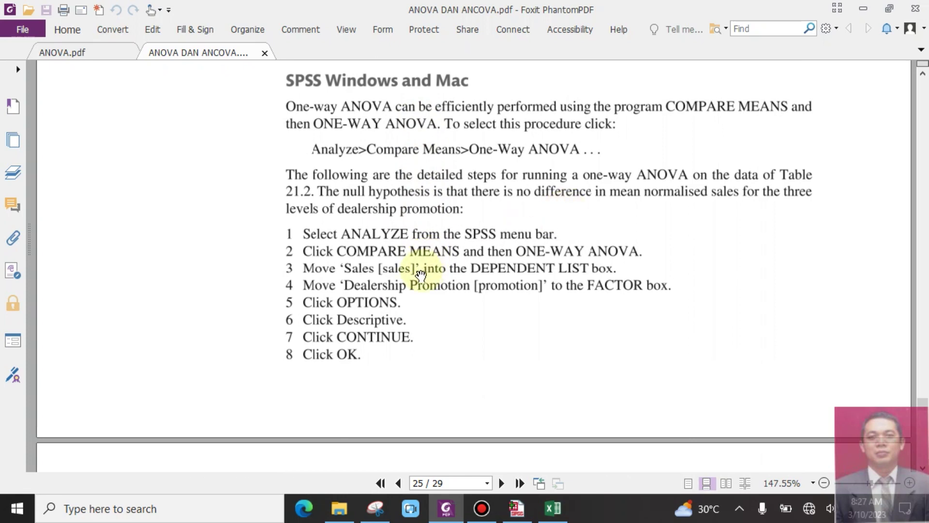
scroll(552, 246, down, 12)
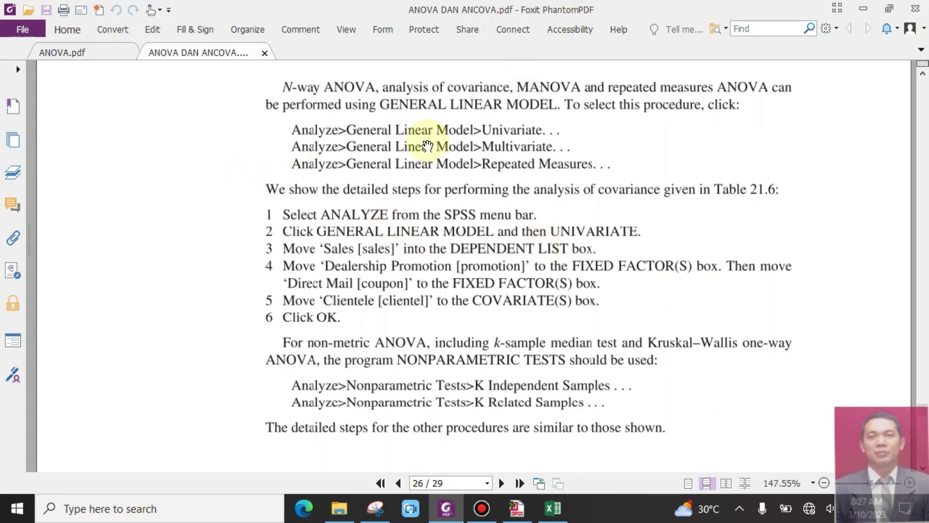
click(517, 508)
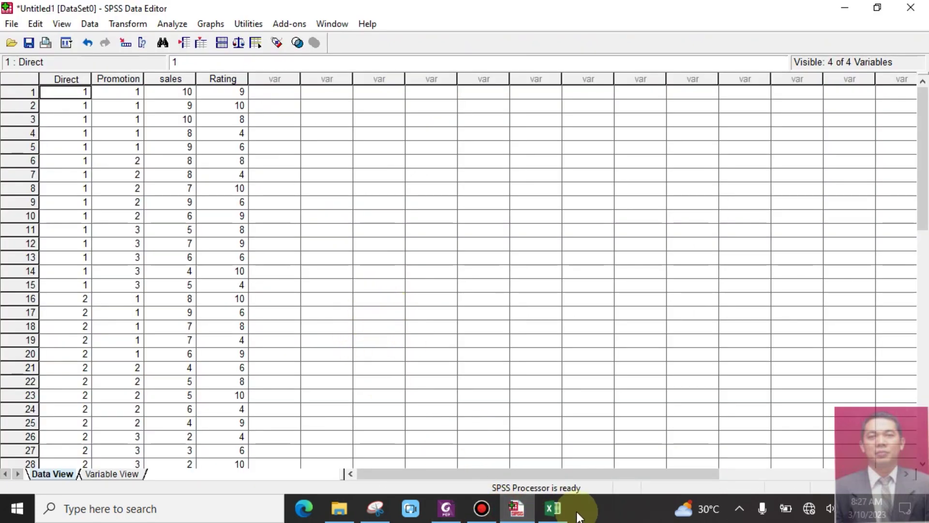
click(446, 508)
click(481, 509)
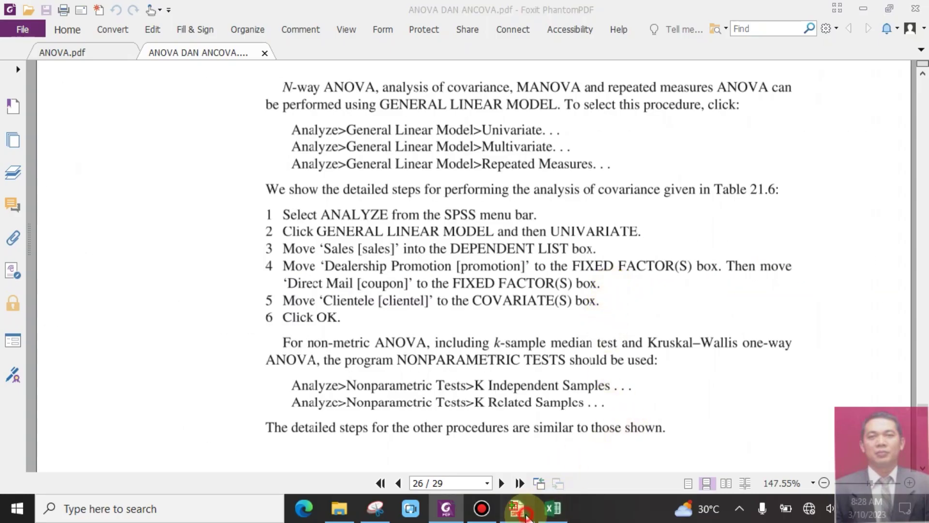
click(516, 508)
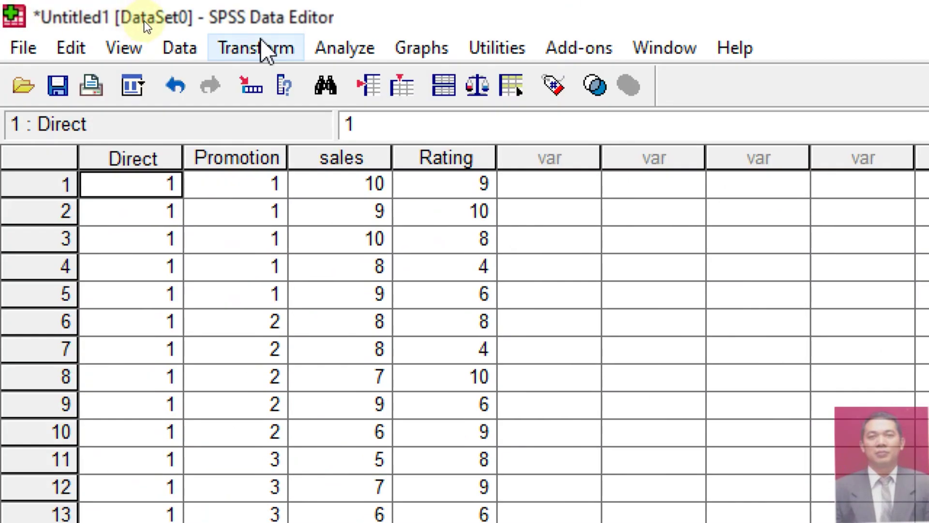
click(344, 48)
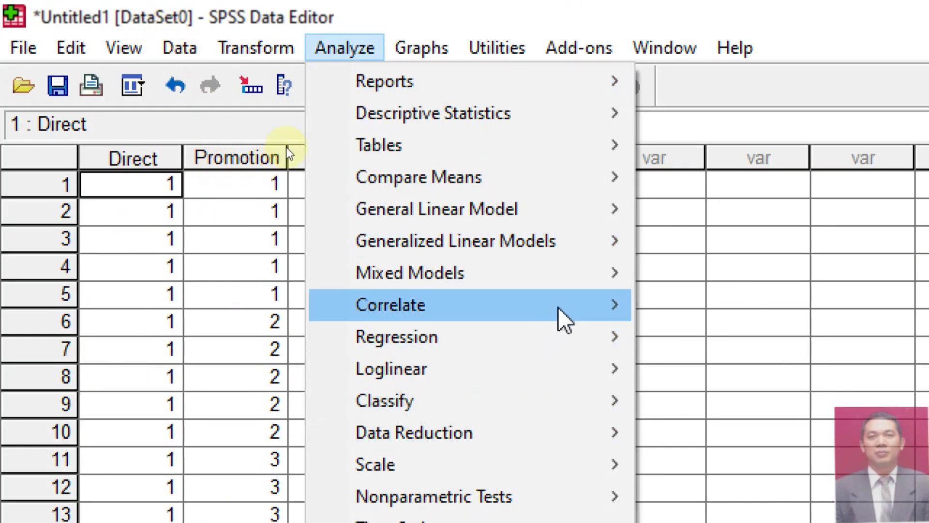
mouse_move(614, 245)
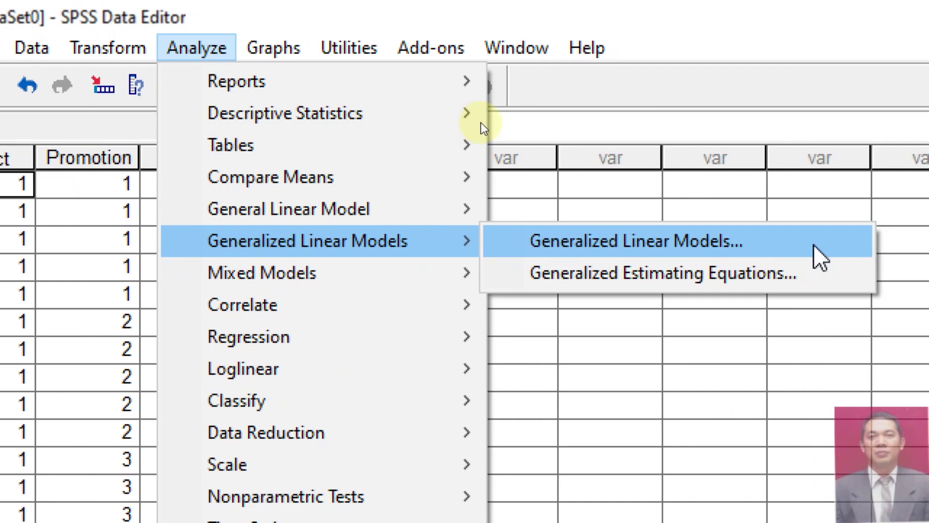
click(822, 256)
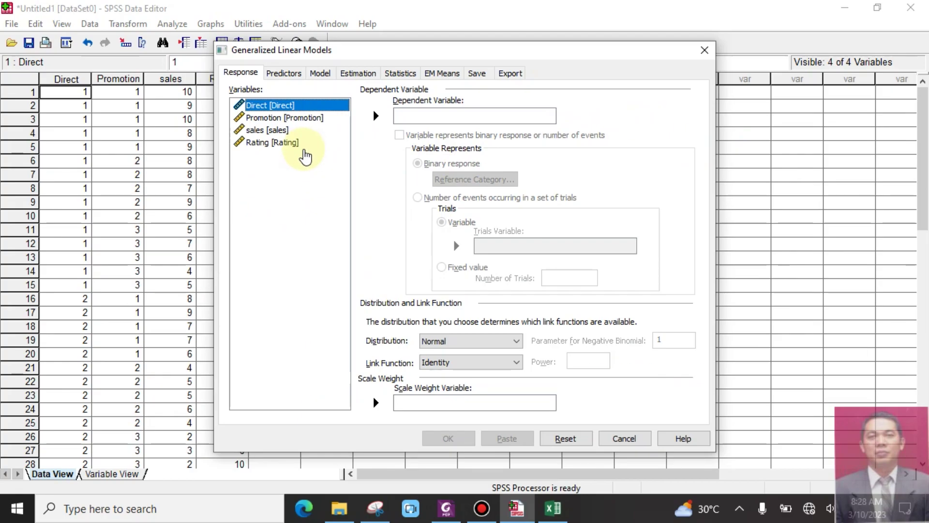
key(alt+Tab)
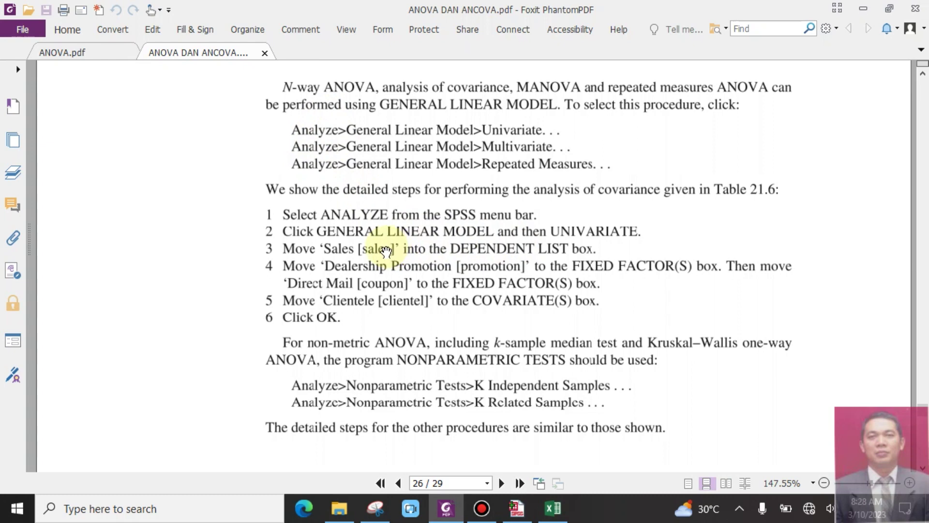
key(alt+Tab)
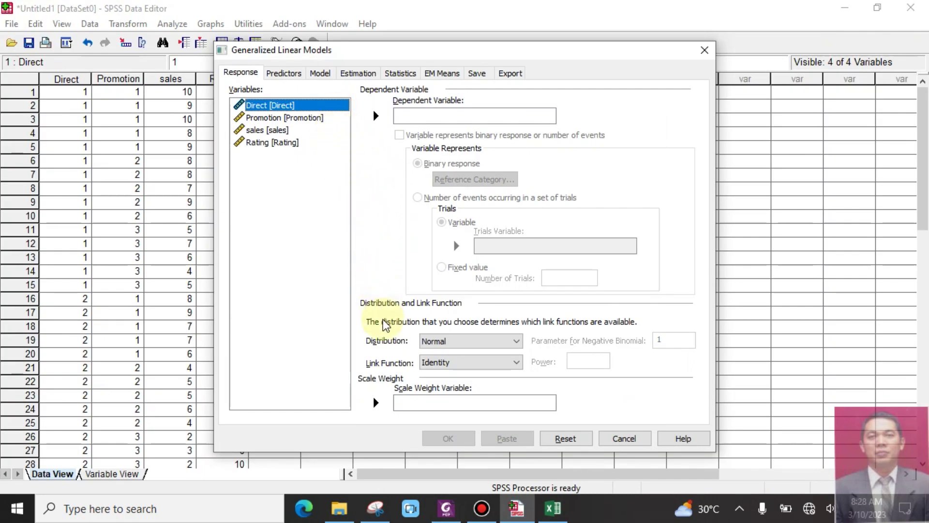
click(280, 74)
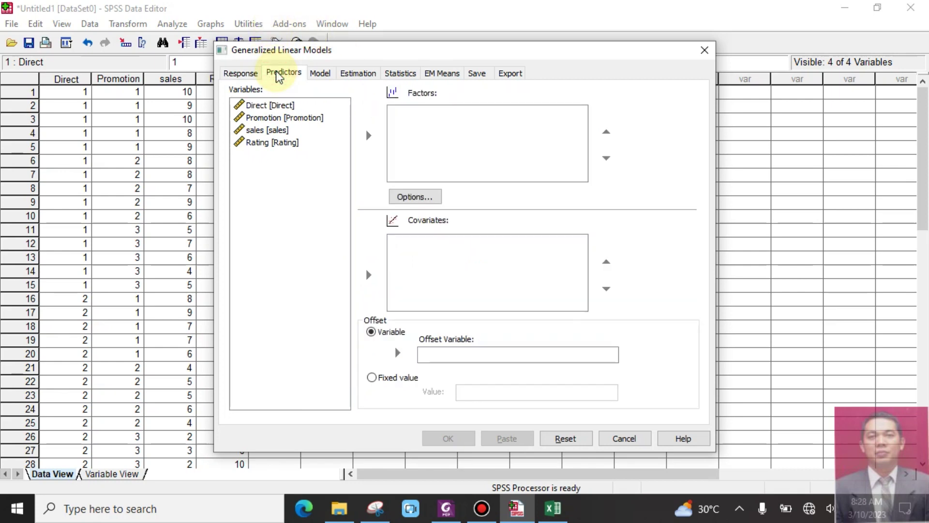
click(319, 73)
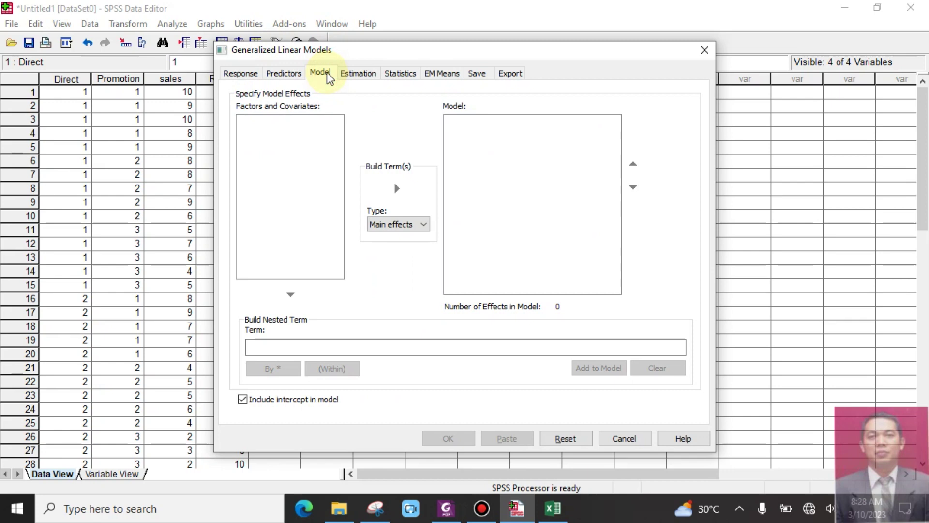
click(358, 73)
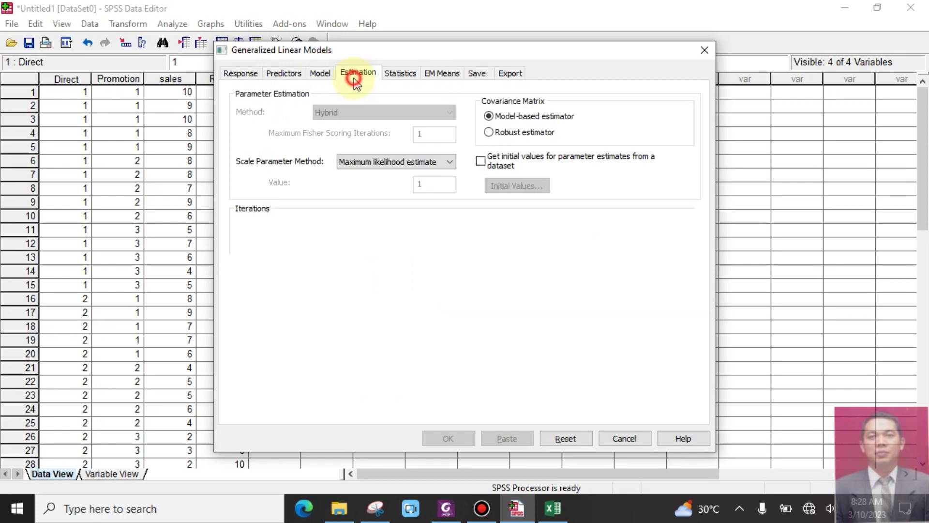
click(388, 80)
click(638, 437)
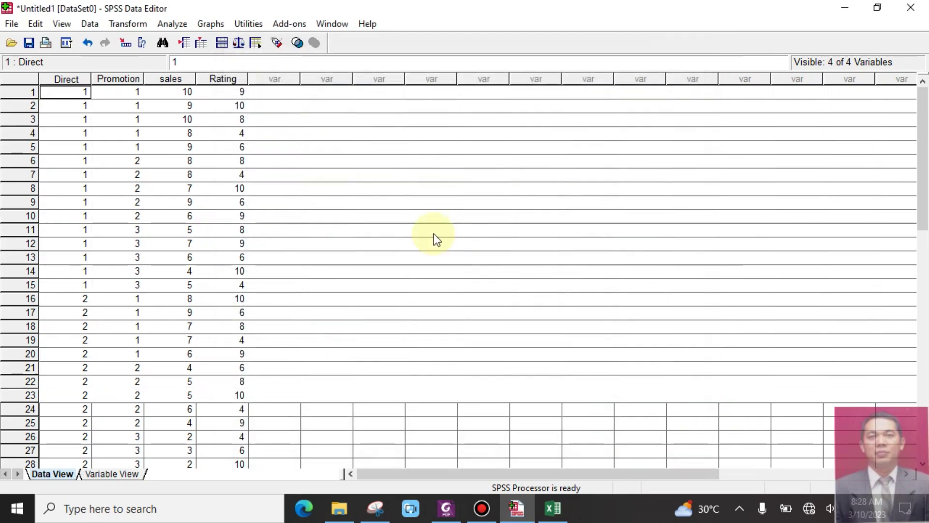
click(179, 23)
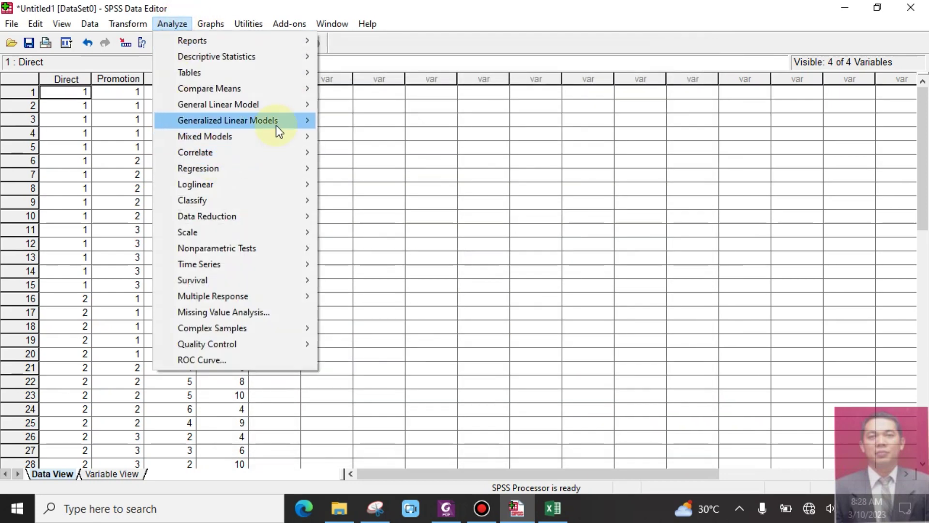
mouse_move(301, 126)
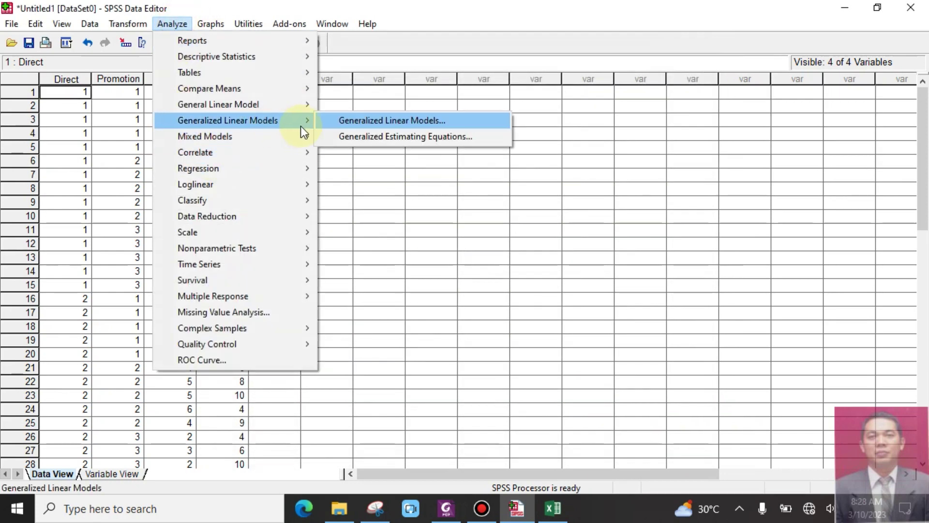
click(361, 126)
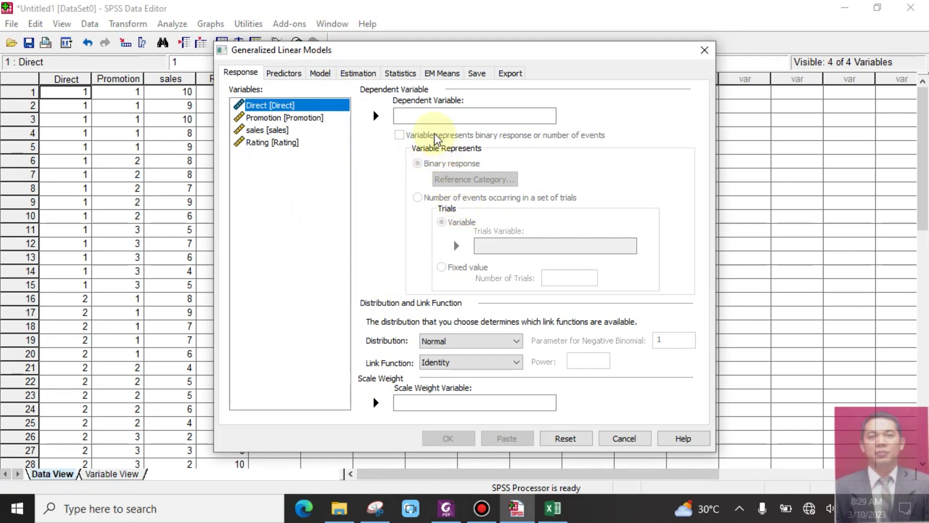
click(446, 508)
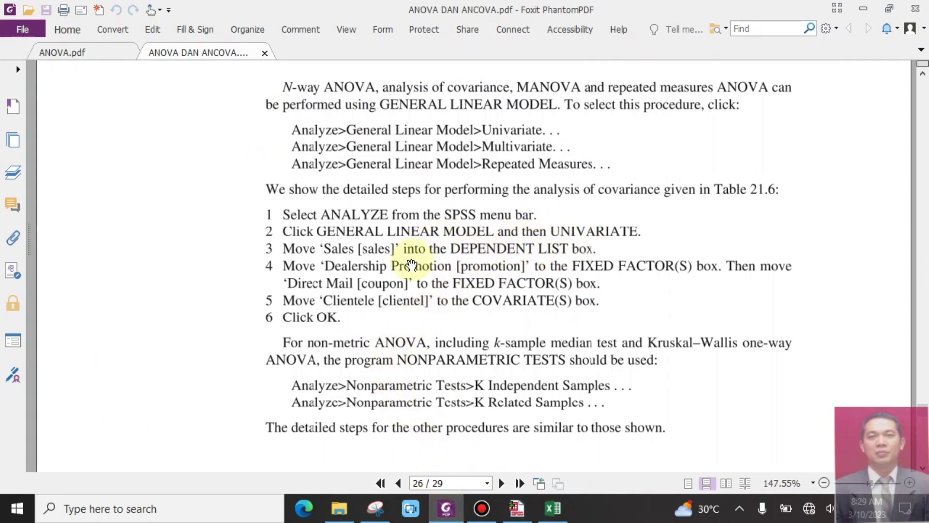
click(517, 509)
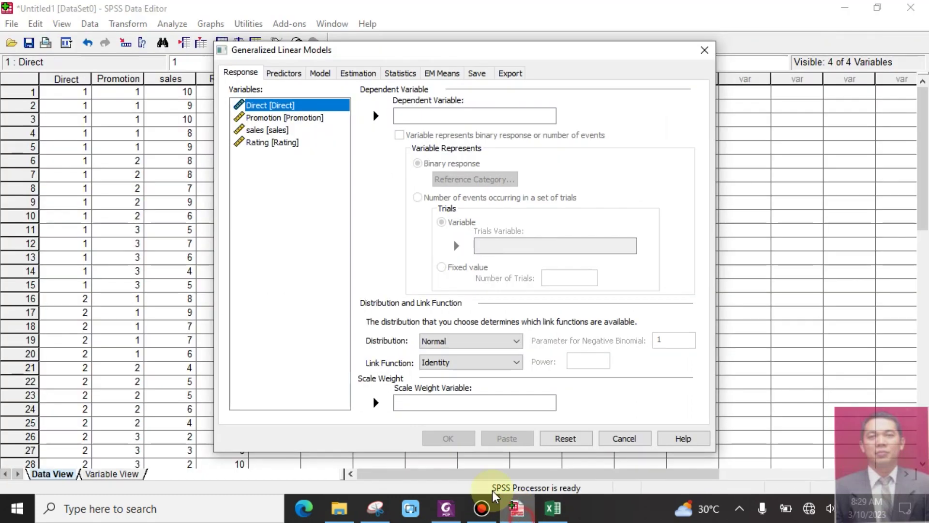
click(288, 130)
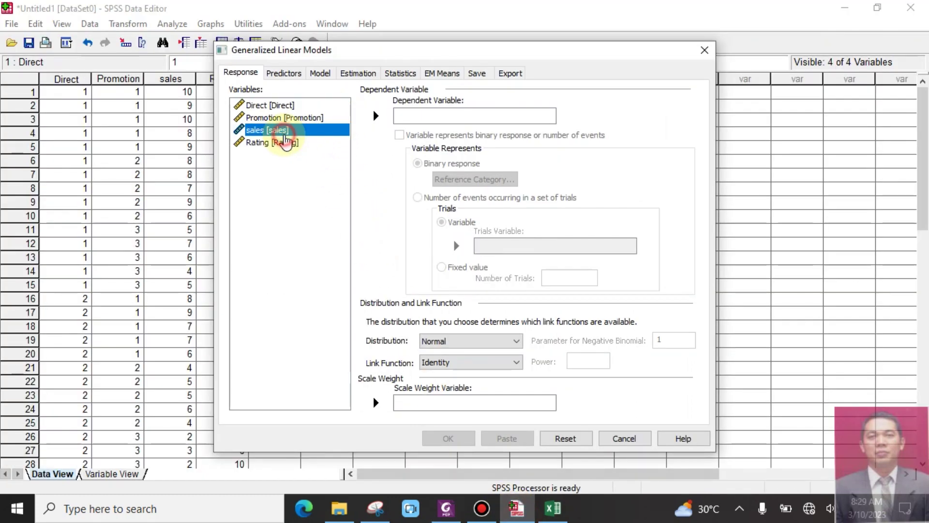
click(375, 116)
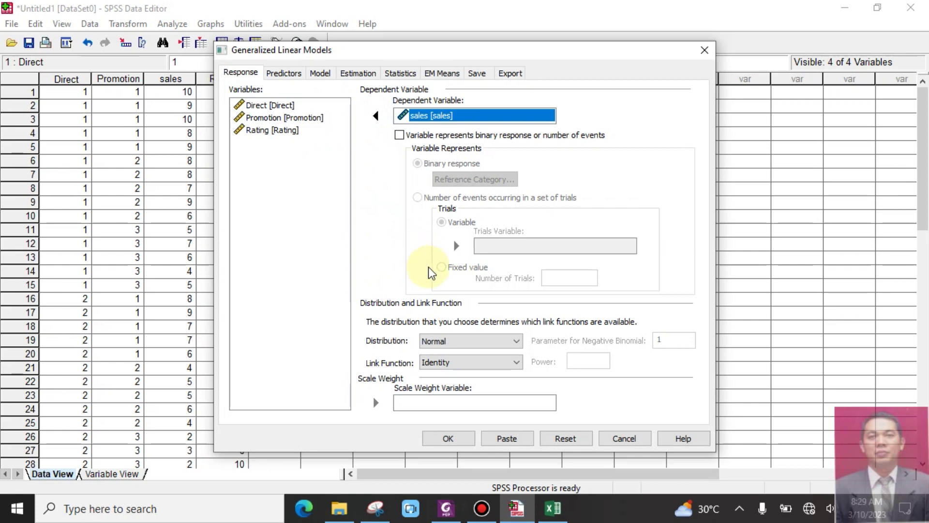
click(432, 341)
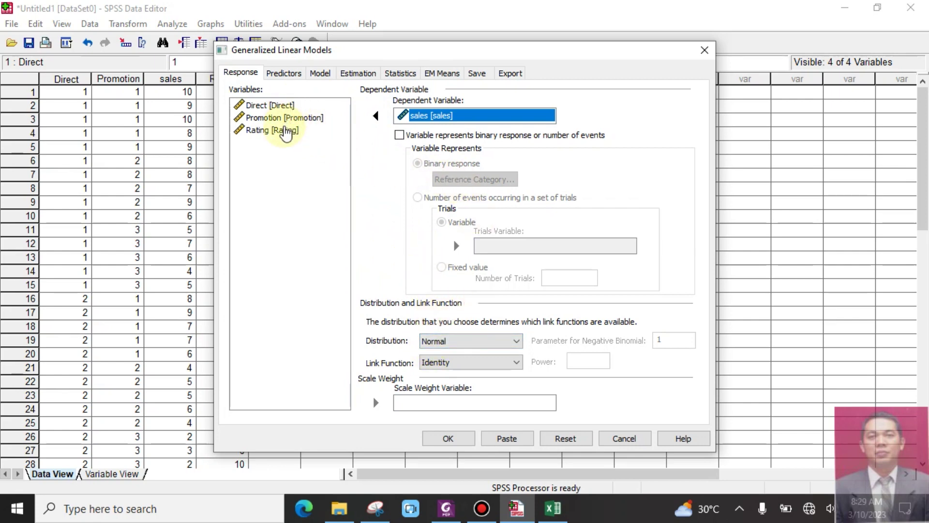
click(705, 50)
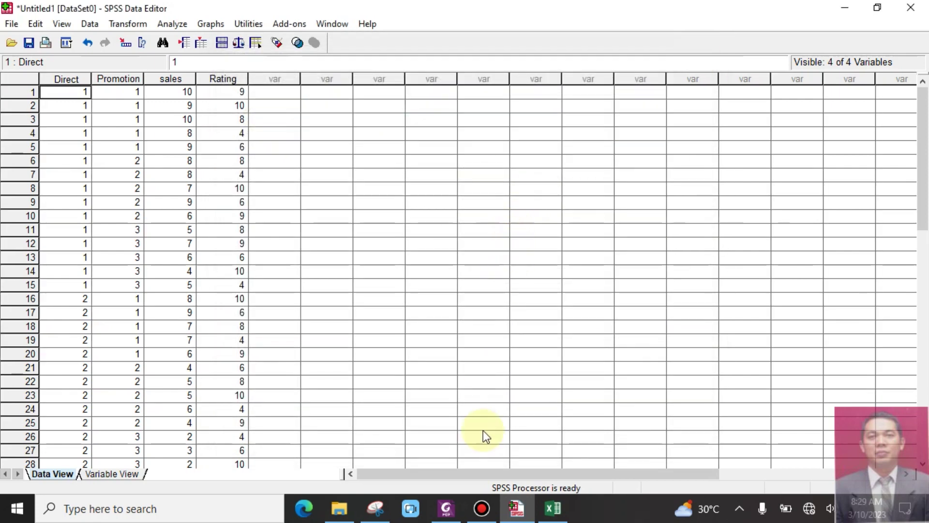
- Launch IBM SPSS Statistics 22 with a new, empty dataset
click(17, 514)
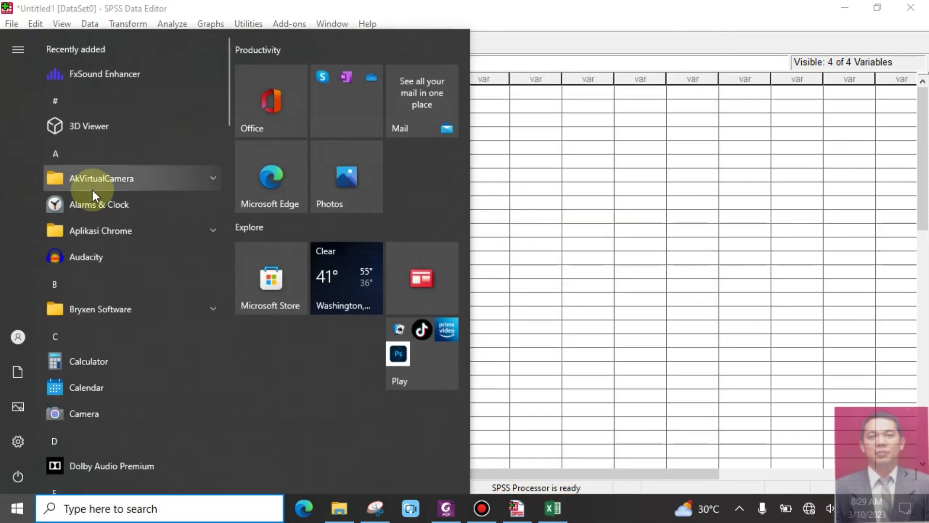
scroll(92, 190, down, 10)
scroll(107, 183, down, 4)
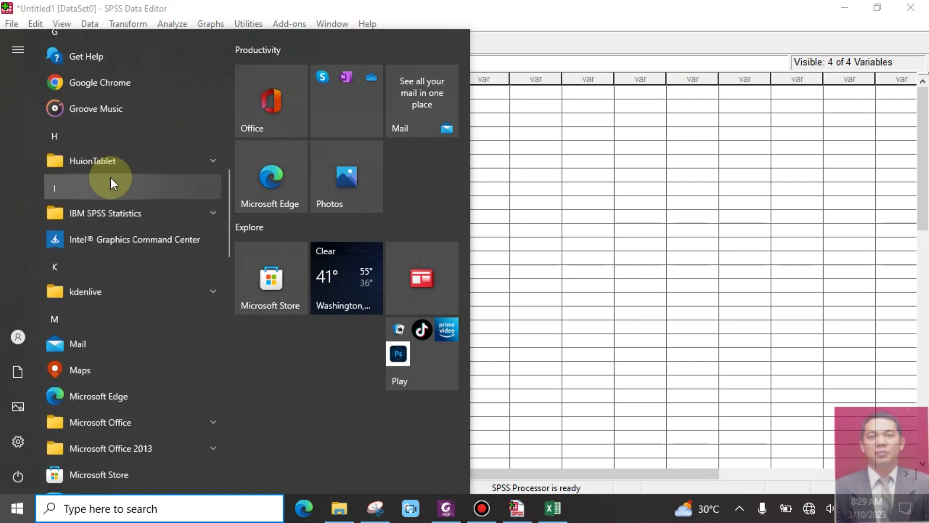
click(125, 145)
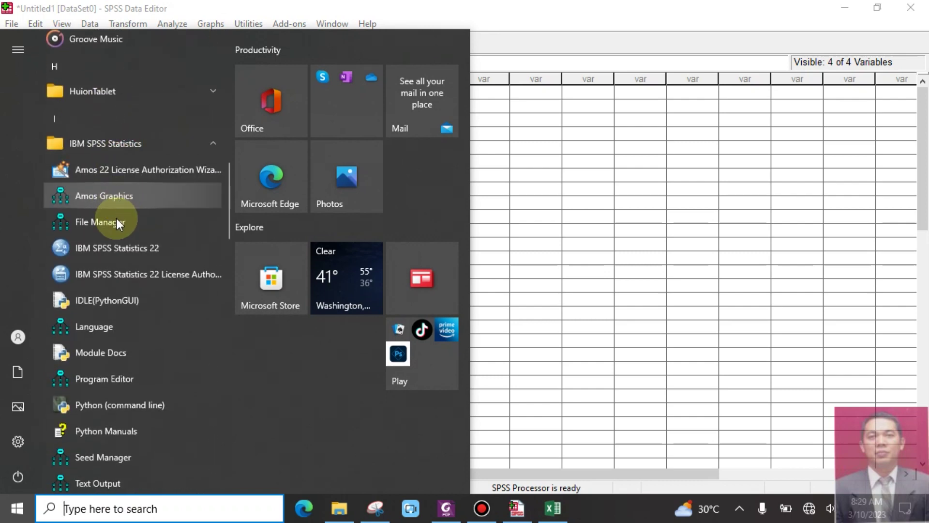
click(111, 248)
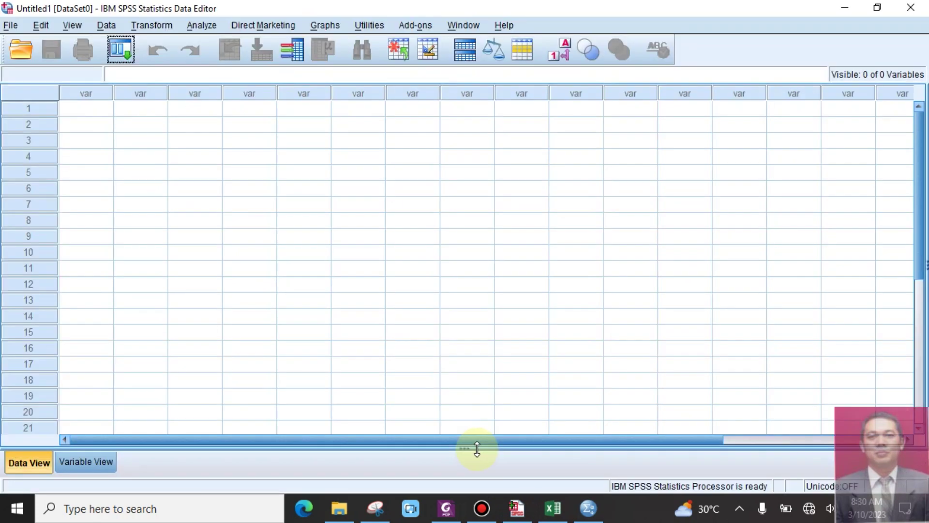
- Copy the variable names Direct, Promotion, sales and Rating from the old SPSS dataset into rows 1 to 4 of IBM SPSS Statistics' variable list
click(102, 461)
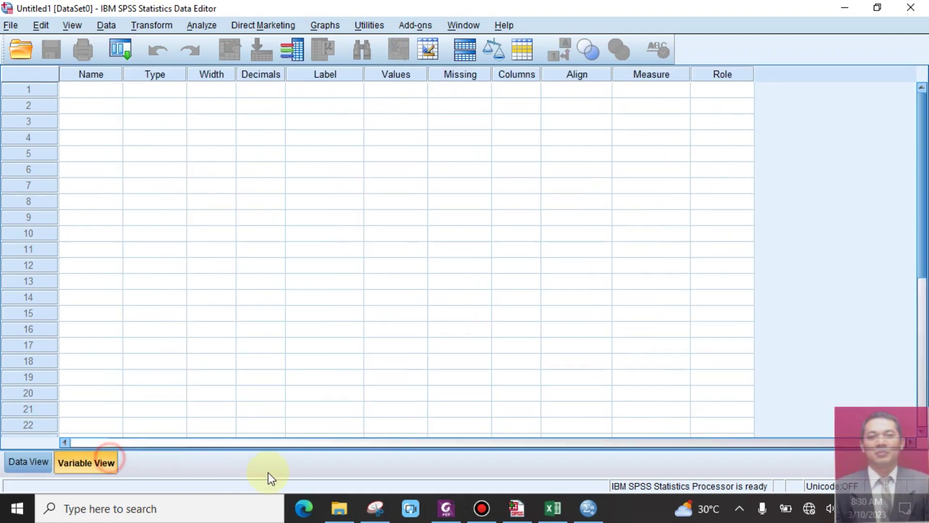
click(503, 517)
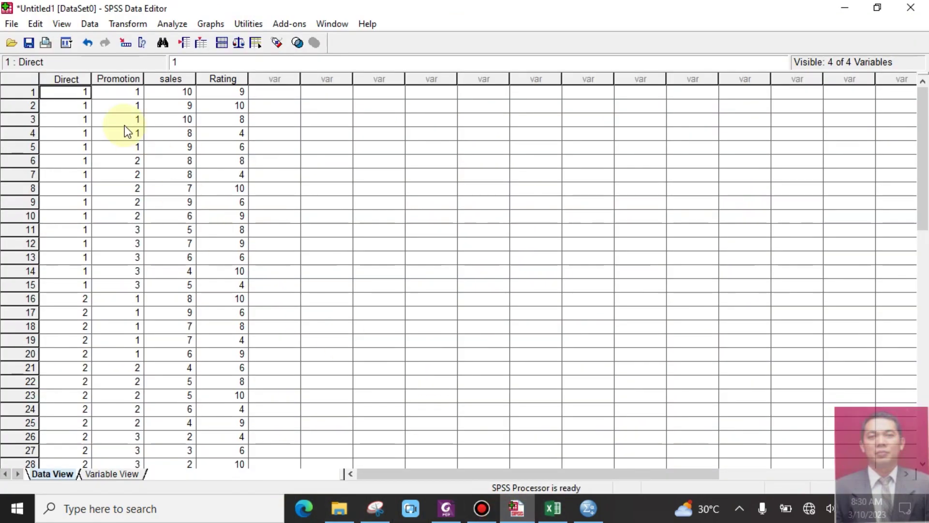
click(112, 474)
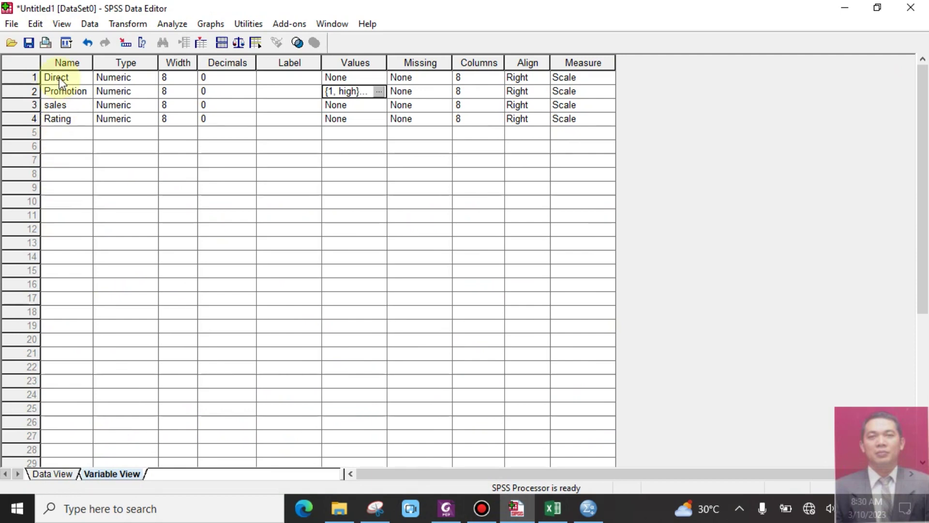
drag(59, 78, 59, 99)
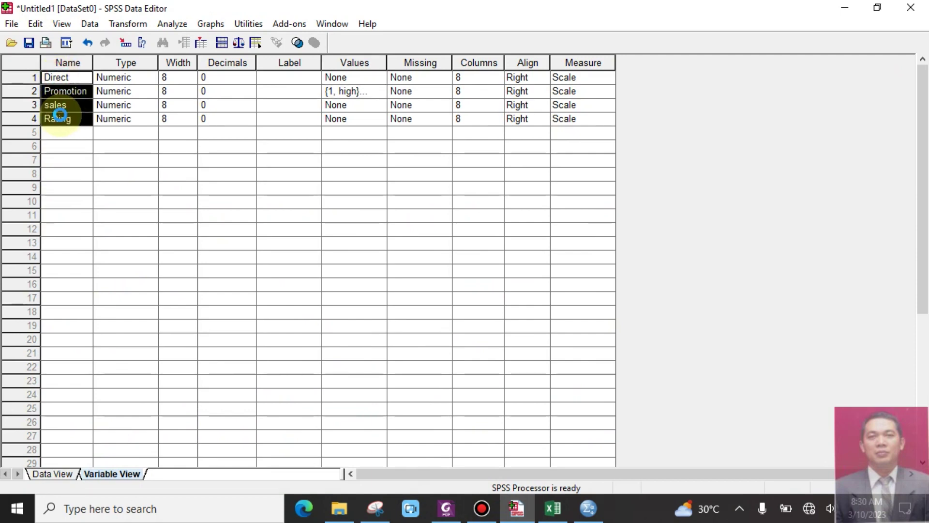
click(588, 509)
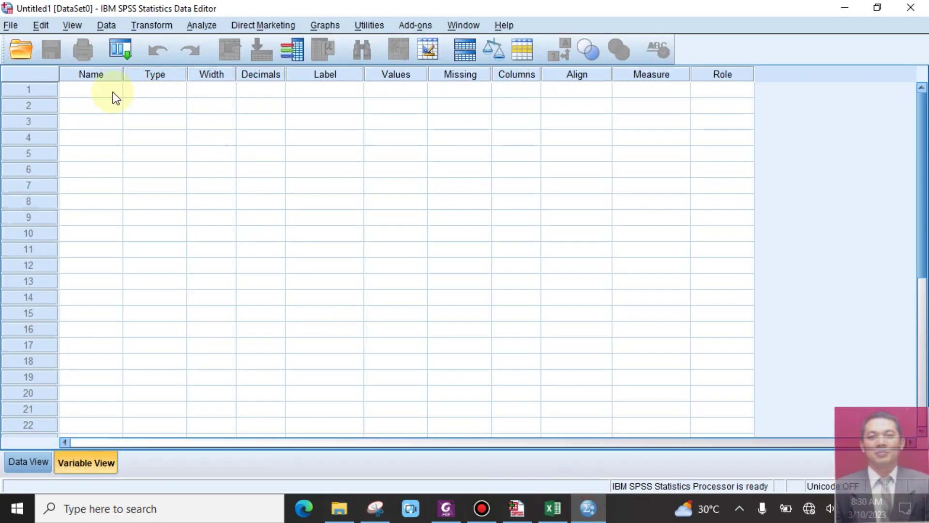
click(90, 96)
key(ctrl+v)
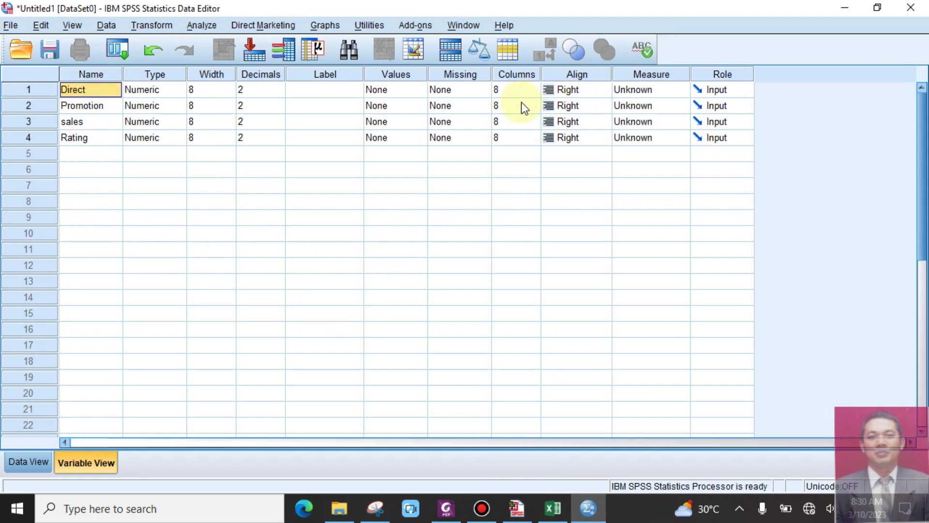
- Add value labels to the Promotion variable: 1 = high and 2 = medium
double_click(424, 109)
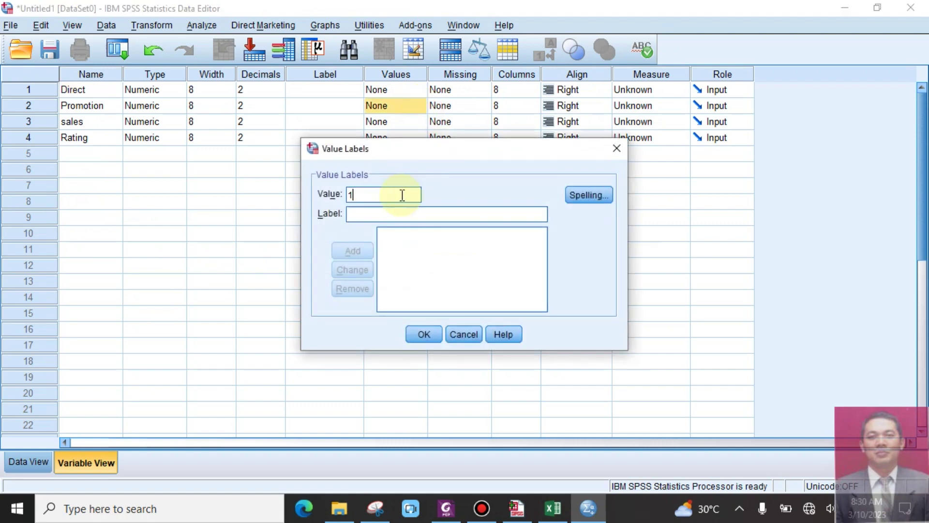
click(397, 214)
text(high)
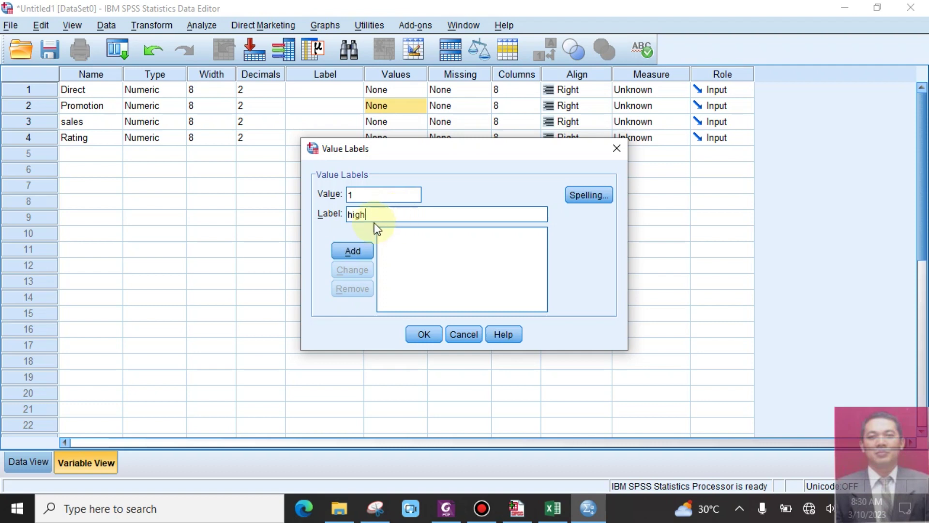
click(362, 251)
click(381, 196)
text(2)
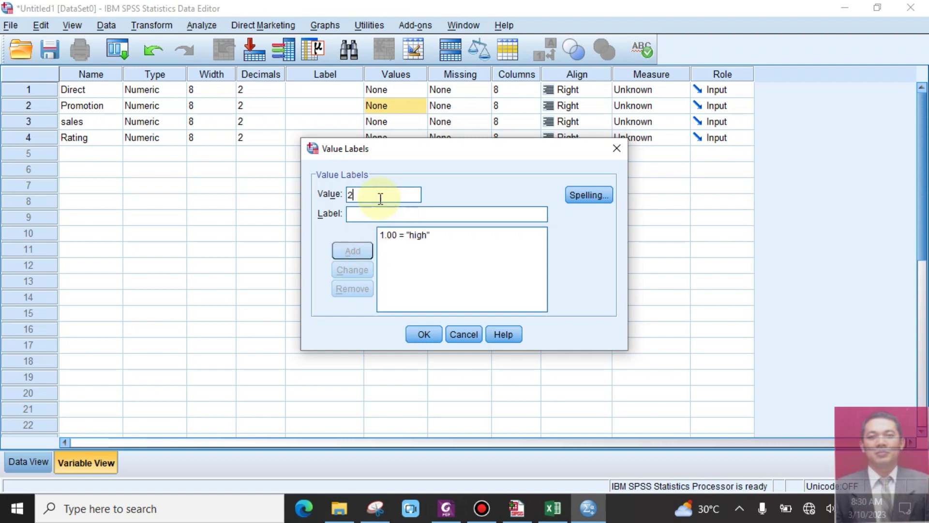
click(377, 213)
text(medium)
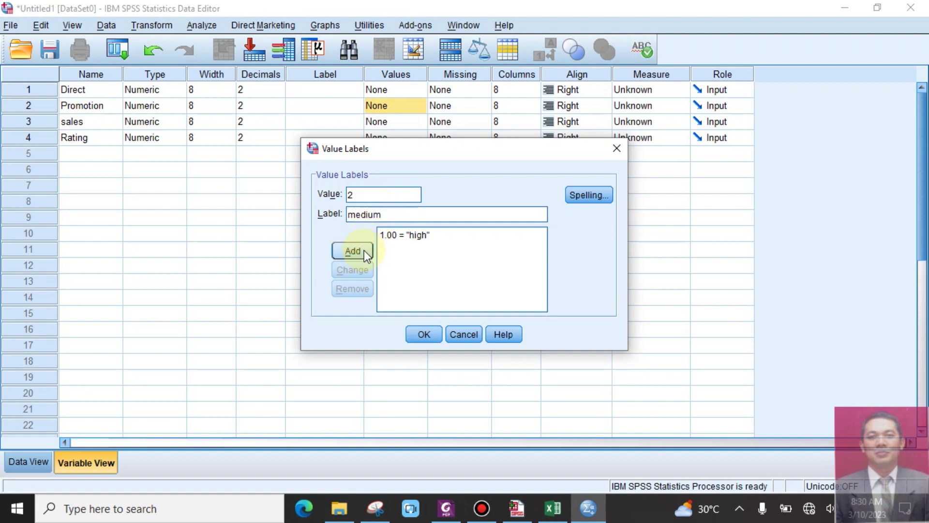
click(353, 251)
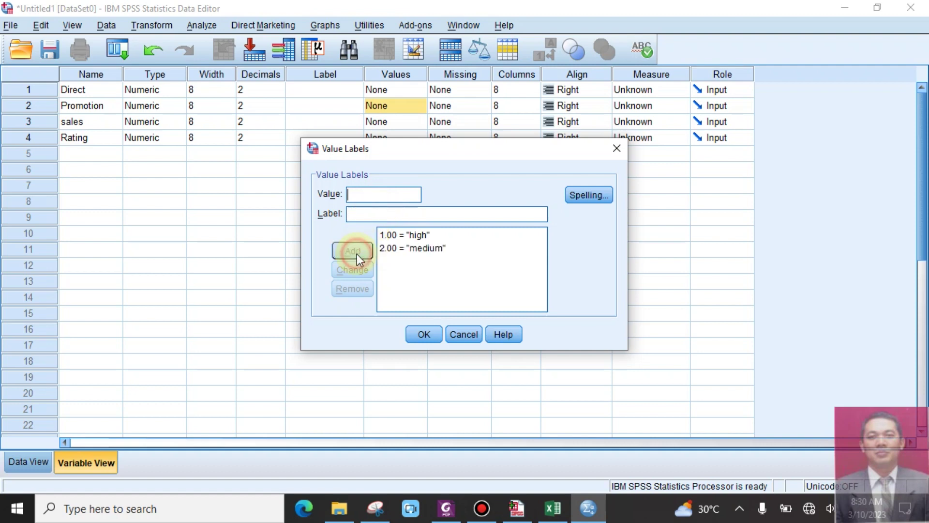
- Add the value label 3 = low to Promotion and apply the labels
click(367, 197)
text(low)
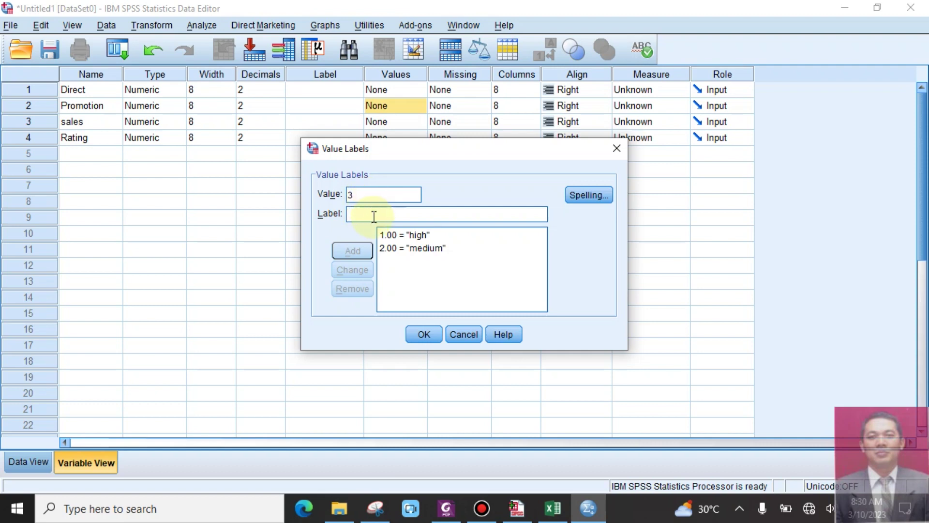
text(l)
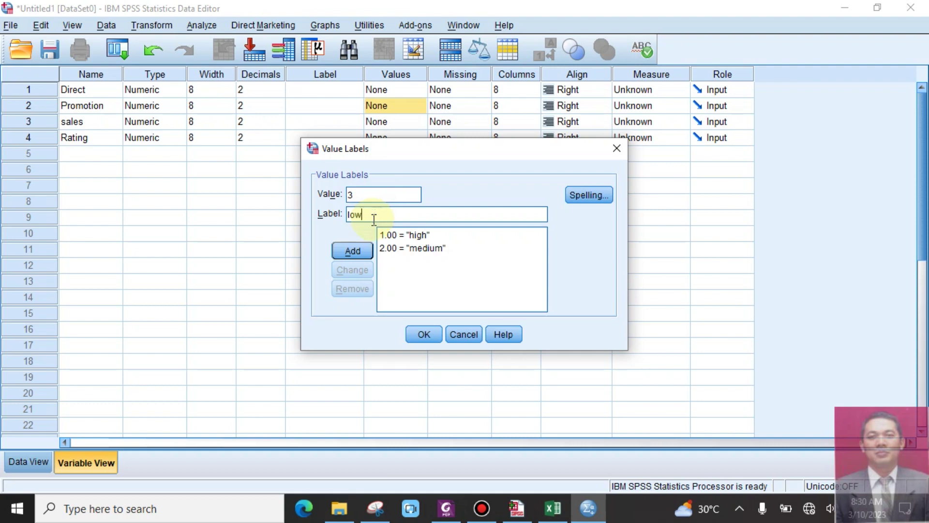
click(352, 251)
click(424, 334)
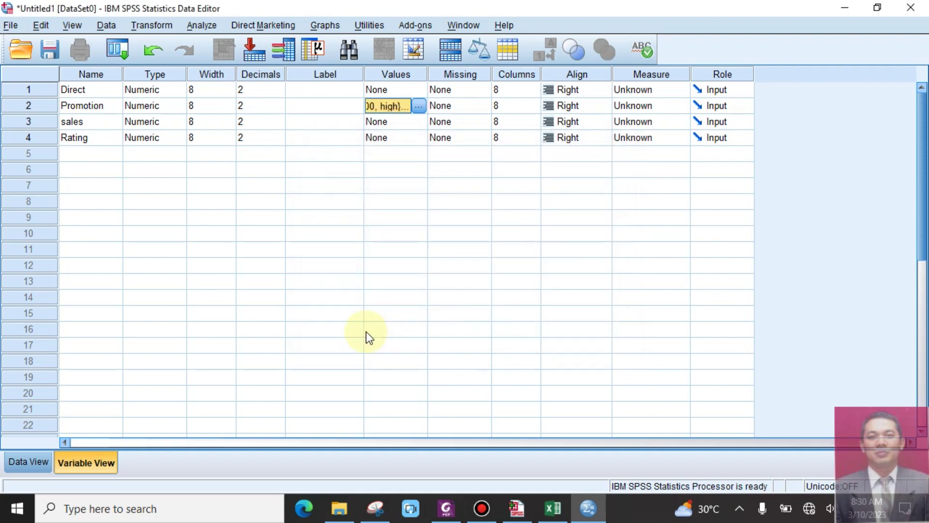
- Set the number of decimals of the Direct variable to 0
click(271, 91)
click(279, 94)
click(279, 94)
click(265, 103)
- Try to copy Direct's decimals setting to Promotion, sales and Rating, and delete the stray variable in row 5
click(263, 91)
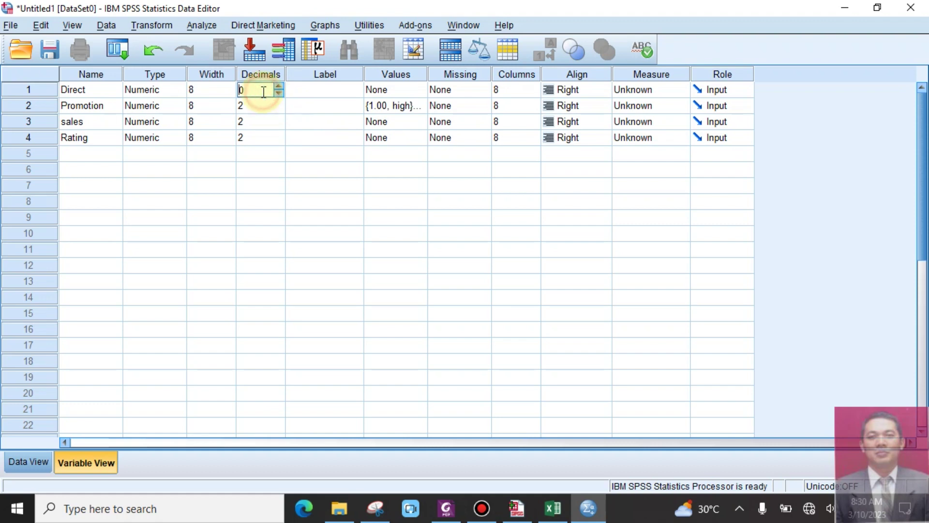
click(270, 106)
click(273, 95)
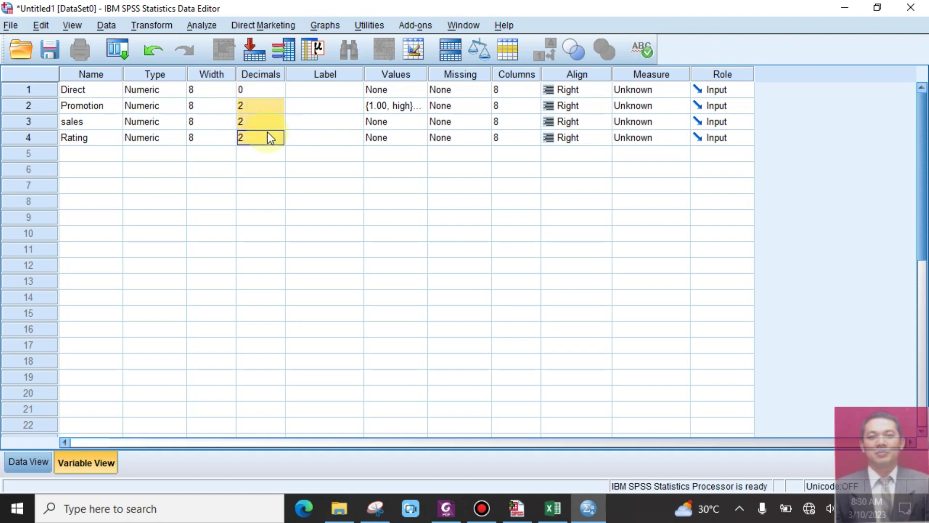
key(ctrl+v)
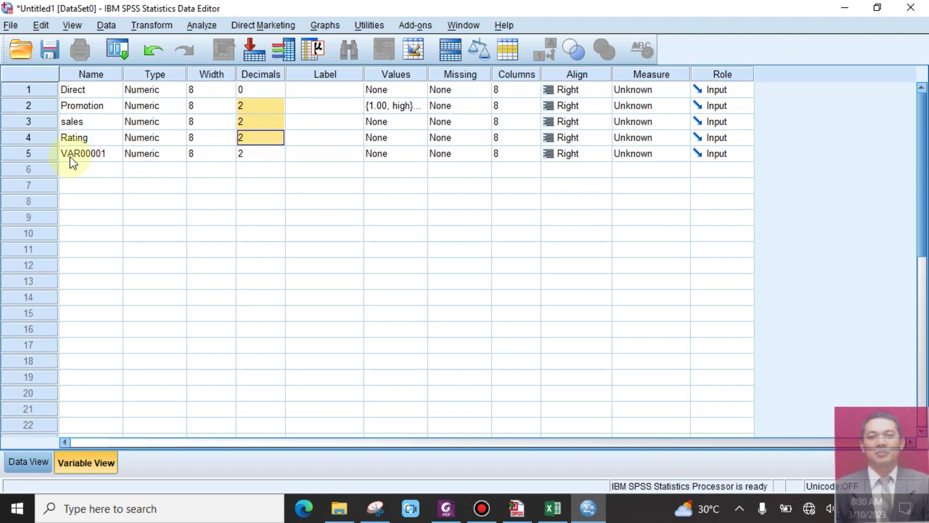
click(39, 156)
key(Delete)
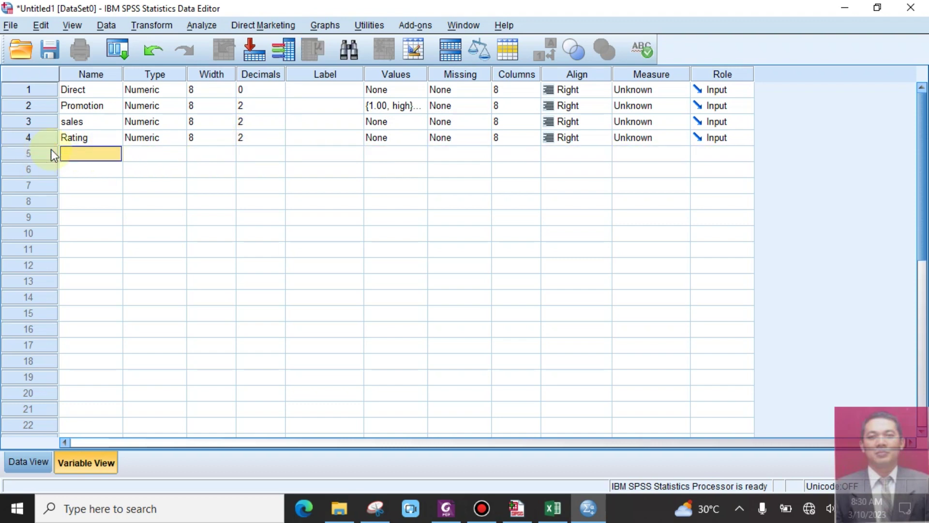
- Set the number of decimals to 0 for the Promotion, sales and Rating variables
click(277, 109)
click(278, 109)
click(277, 109)
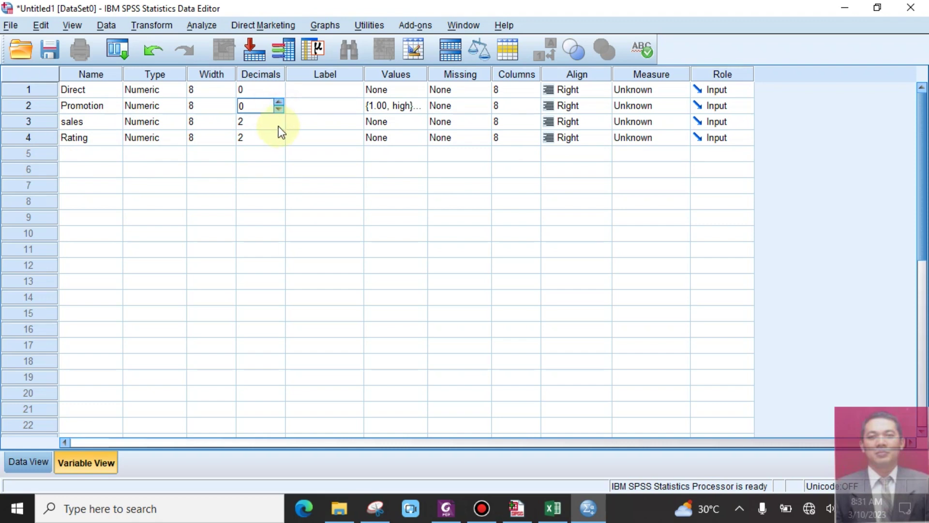
click(278, 124)
click(279, 126)
click(280, 126)
click(278, 139)
click(279, 141)
click(278, 140)
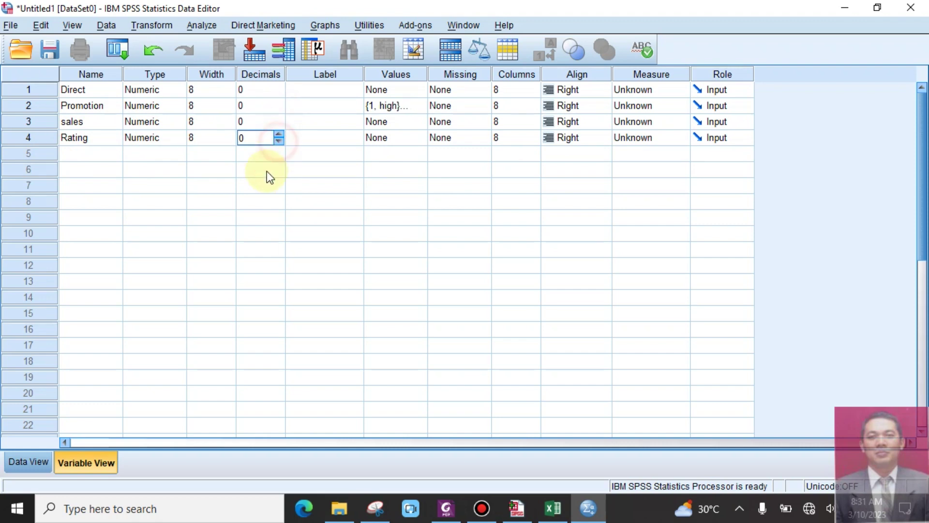
click(266, 170)
- Copy the range D12:G41 from the Excel sheet and paste it into the SPSS data grid starting at Direct, row 1
click(29, 462)
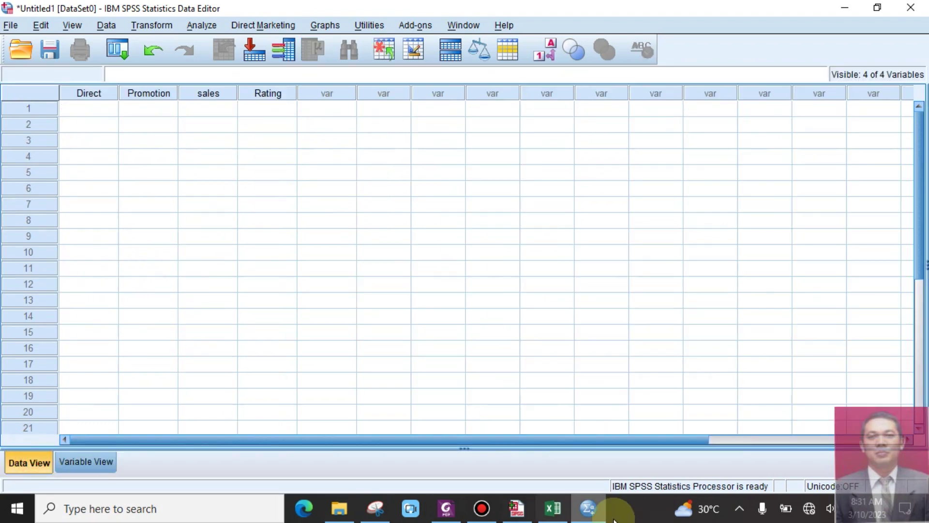
click(553, 509)
right_click(621, 178)
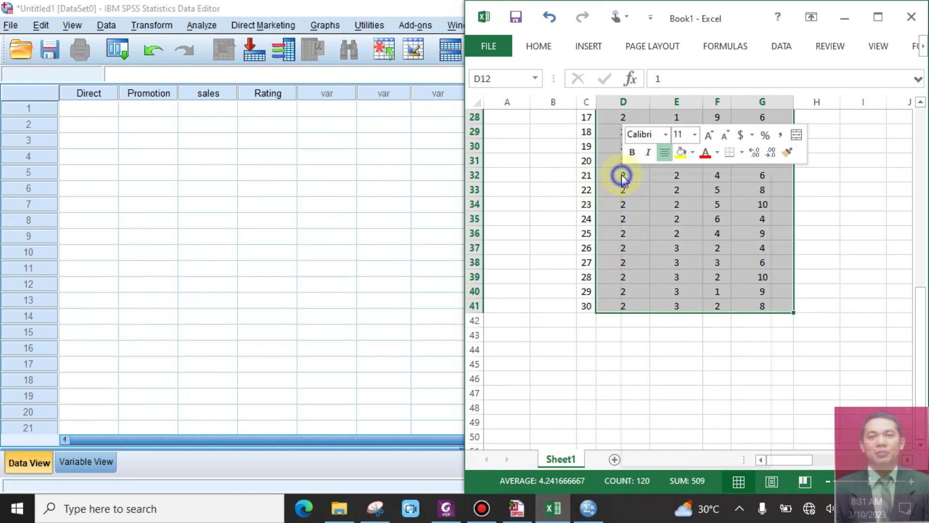
click(647, 204)
scroll(644, 206, up, 9)
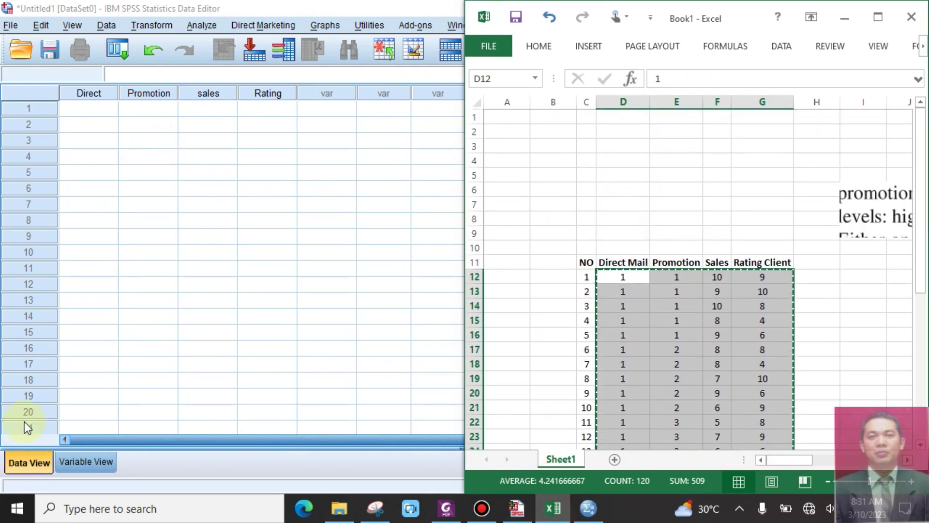
click(92, 108)
right_click(92, 109)
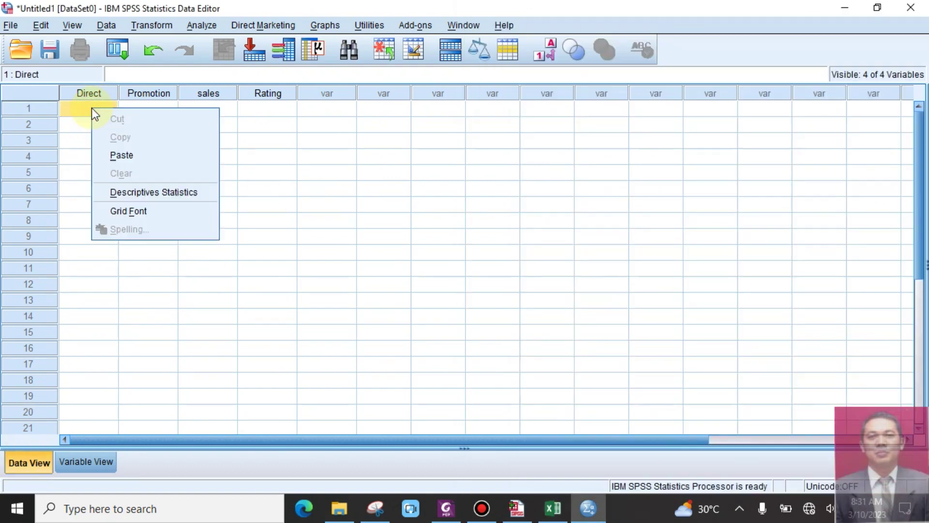
click(121, 154)
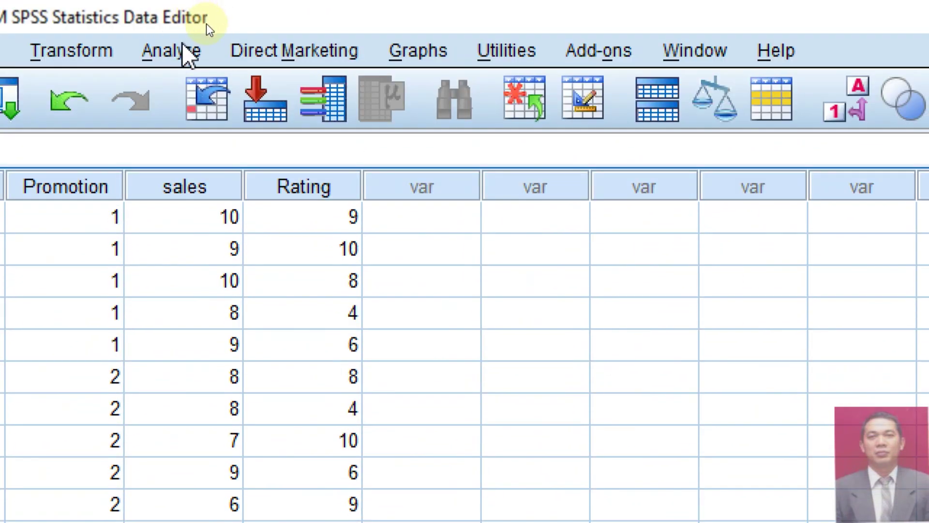
click(184, 48)
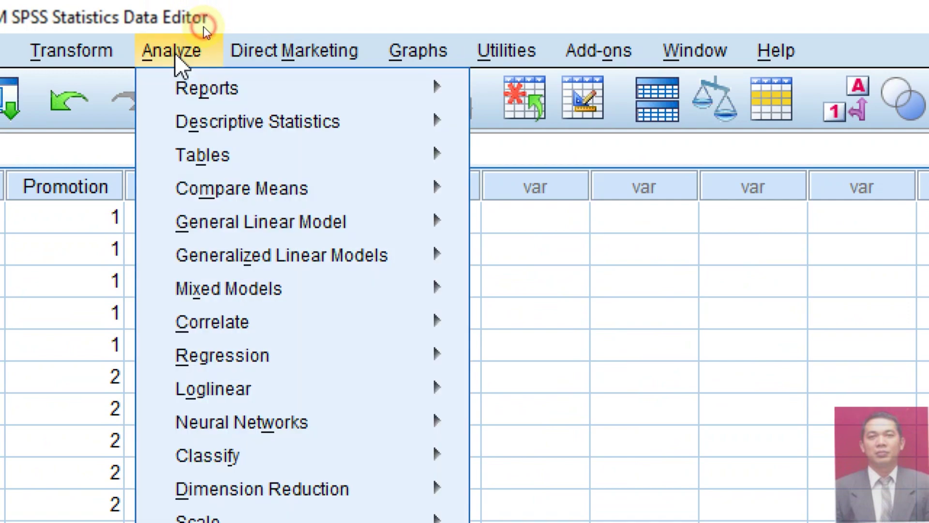
mouse_move(255, 257)
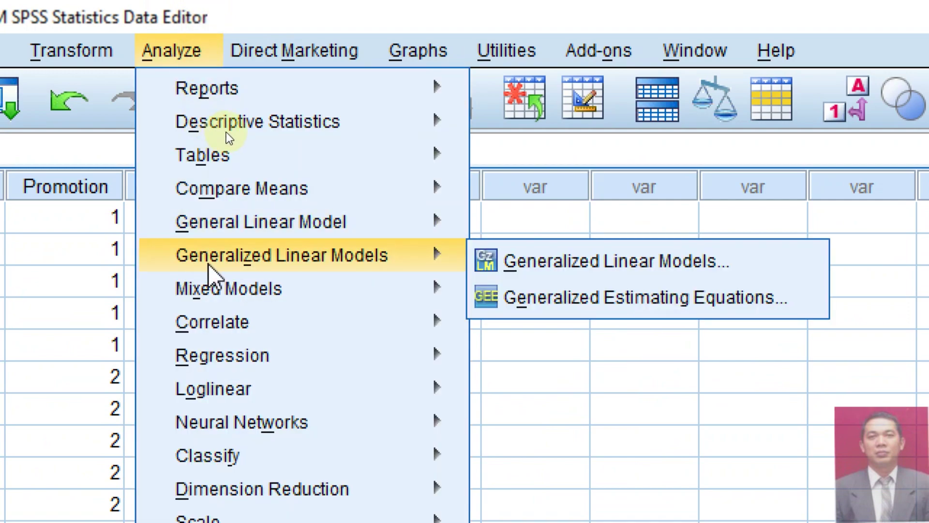
click(627, 270)
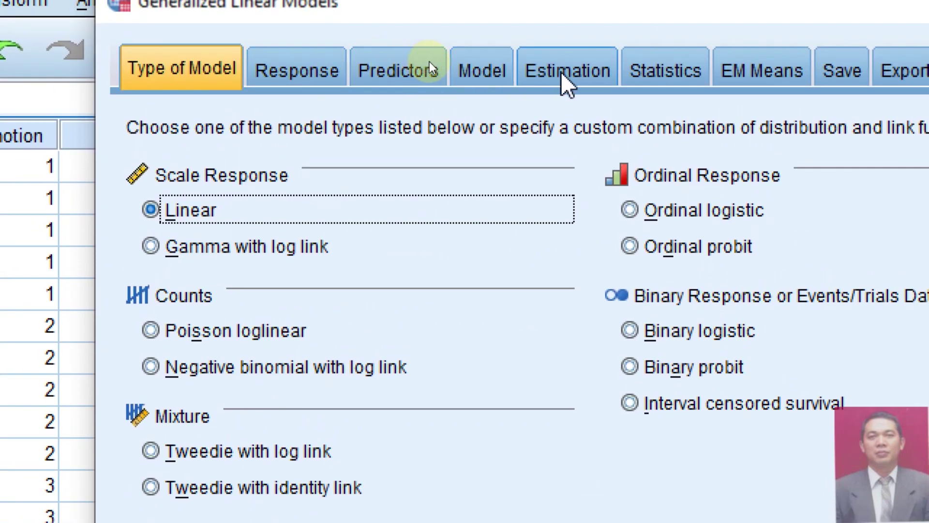
click(564, 73)
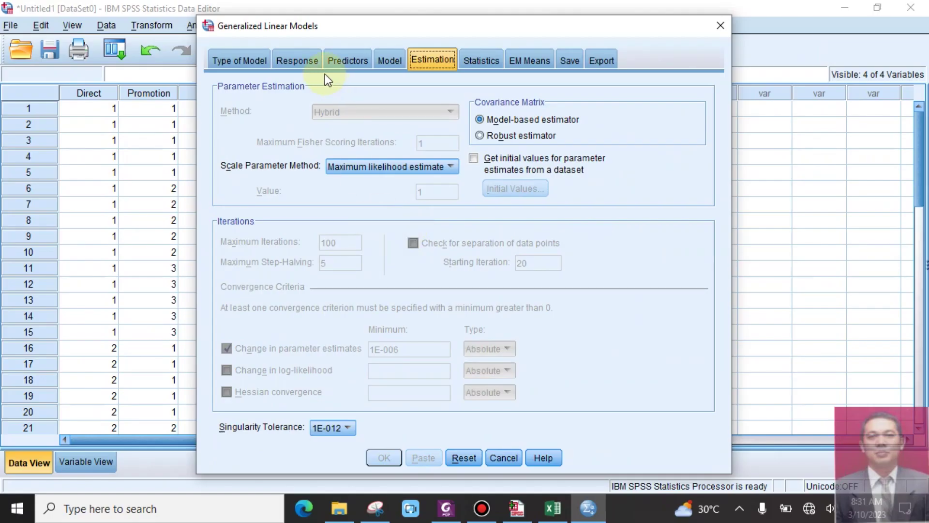
click(245, 64)
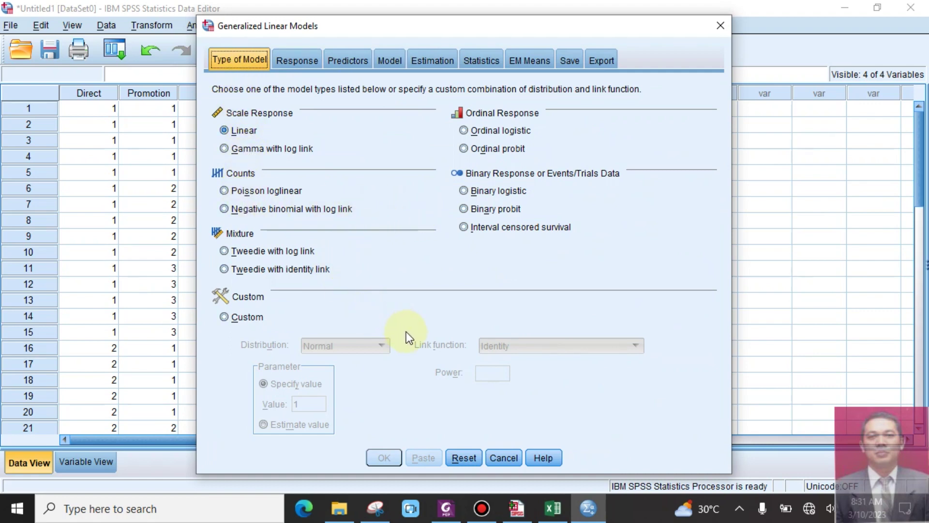
click(503, 457)
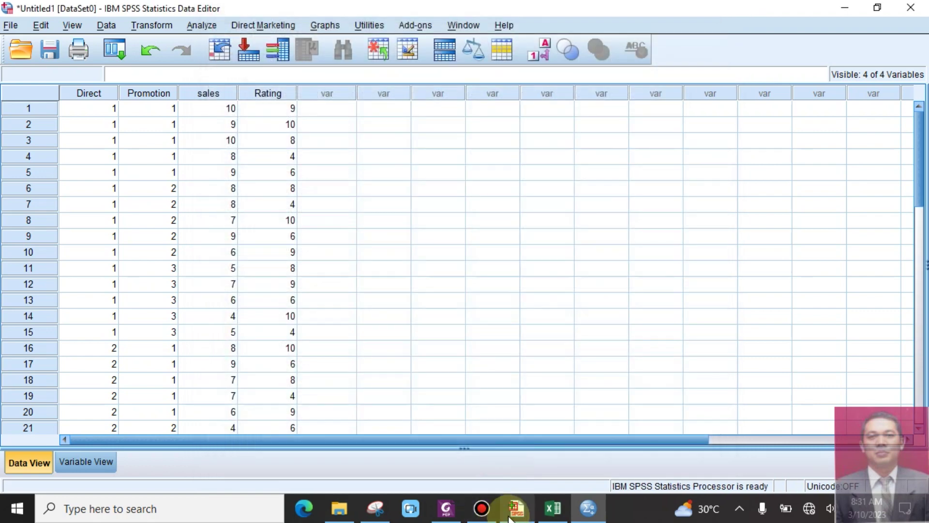
- Check the PDF's analysis of covariance instructions and locate the General Linear Model procedures in SPSS Statistics 22
click(447, 508)
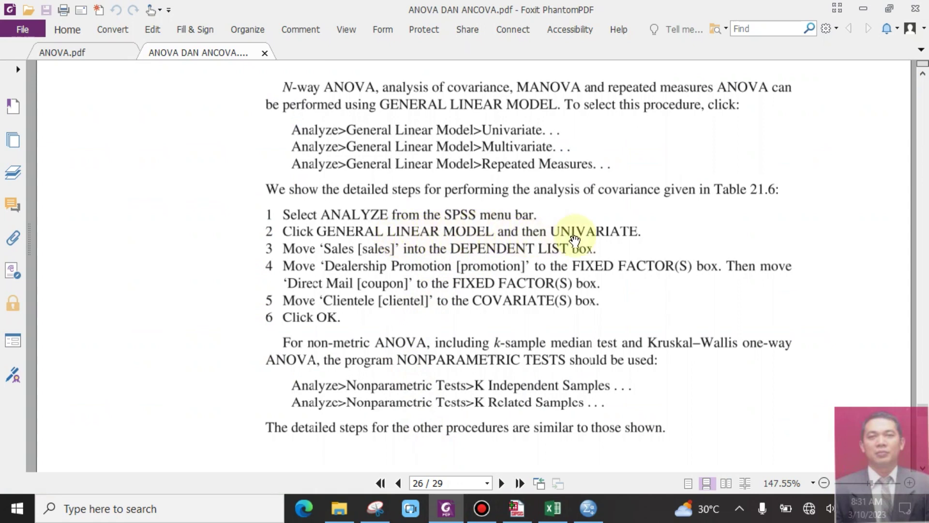
click(603, 516)
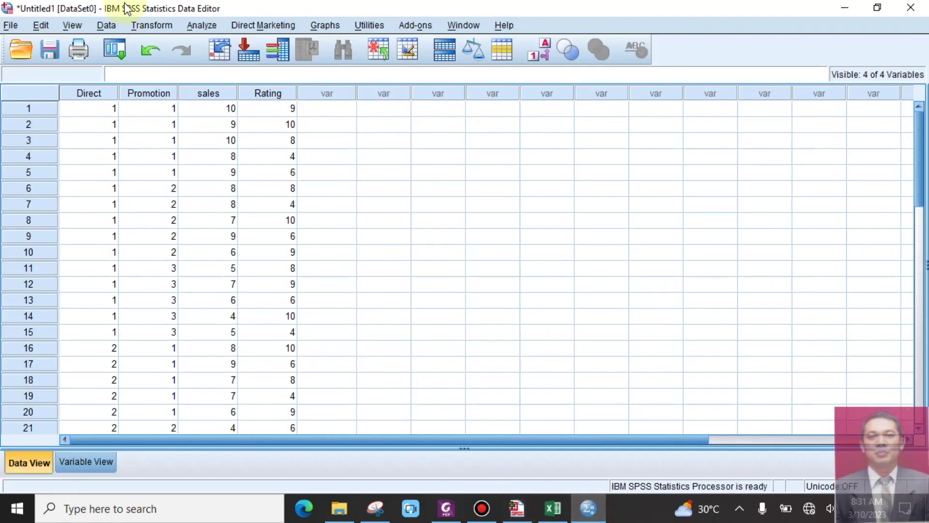
click(202, 25)
mouse_move(232, 114)
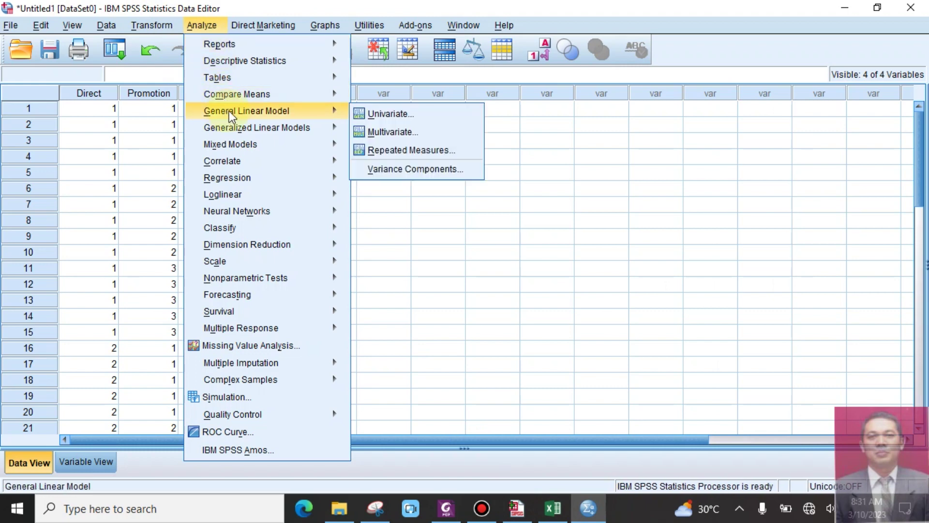
mouse_move(290, 132)
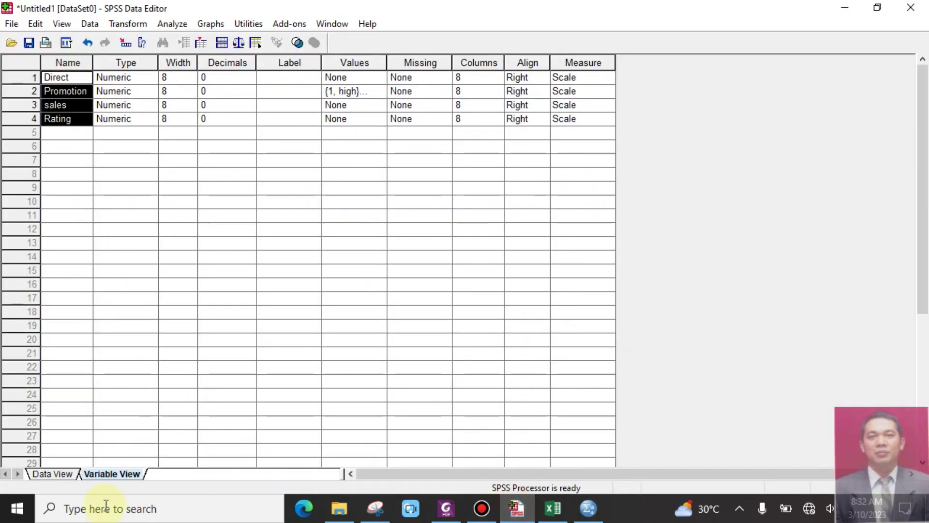
- In the older SPSS Data Editor, show the data and open the Univariate General Linear Model analysis
click(50, 474)
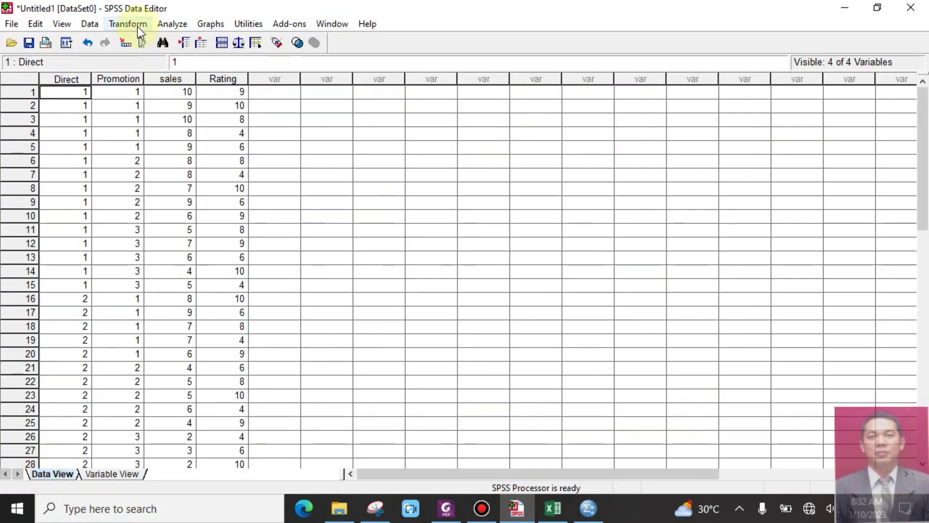
click(167, 25)
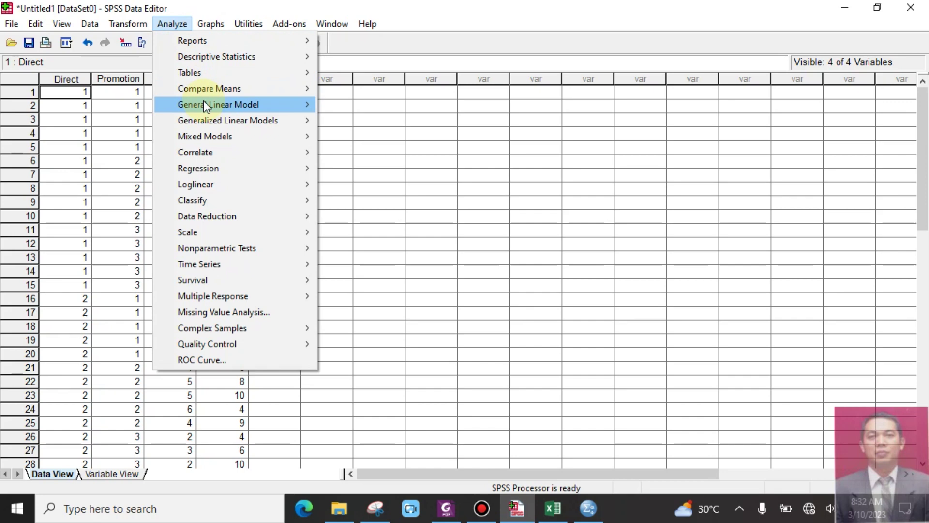
mouse_move(206, 103)
mouse_move(207, 120)
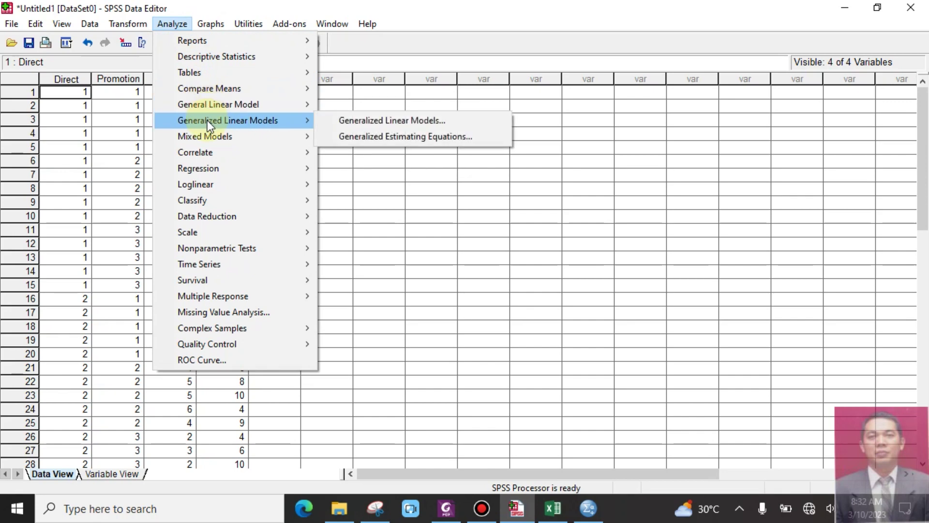
mouse_move(243, 108)
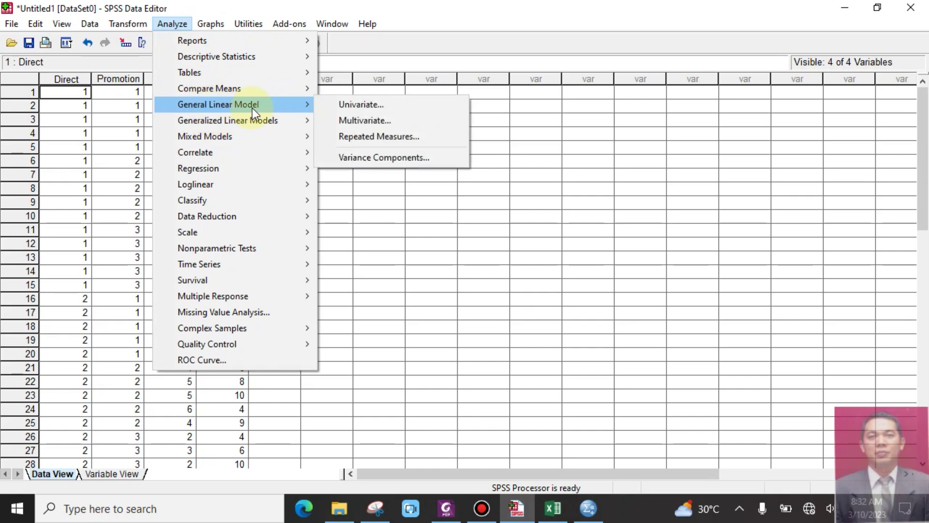
click(359, 104)
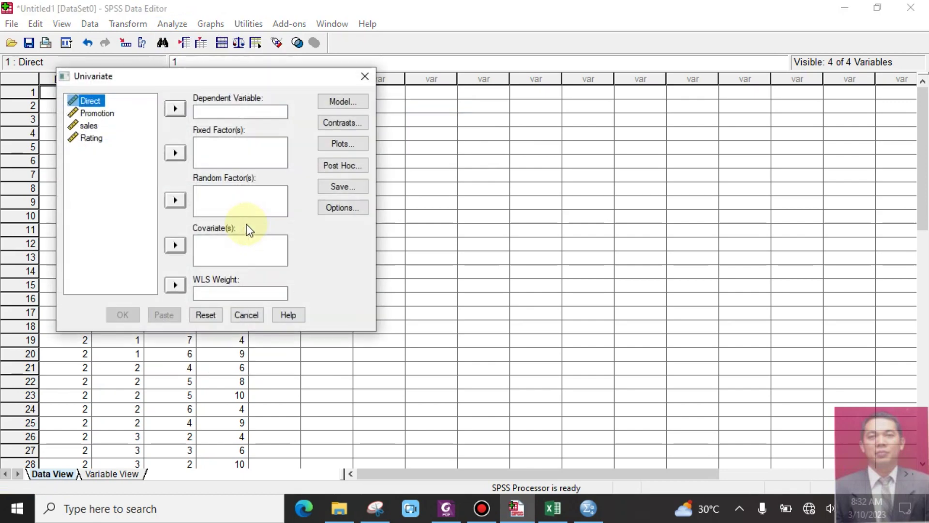
- Switch to IBM SPSS Statistics 22 and exit it without saving the untitled dataset
click(588, 508)
click(911, 8)
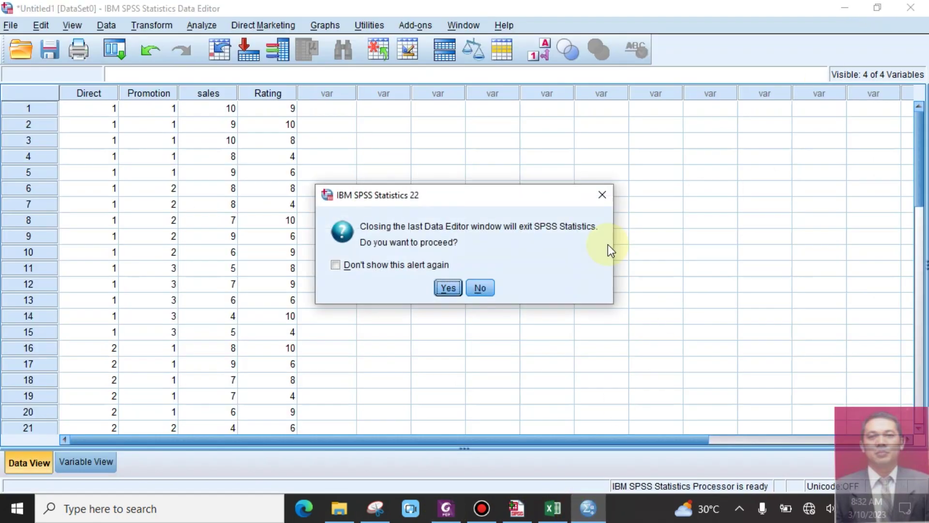
click(446, 288)
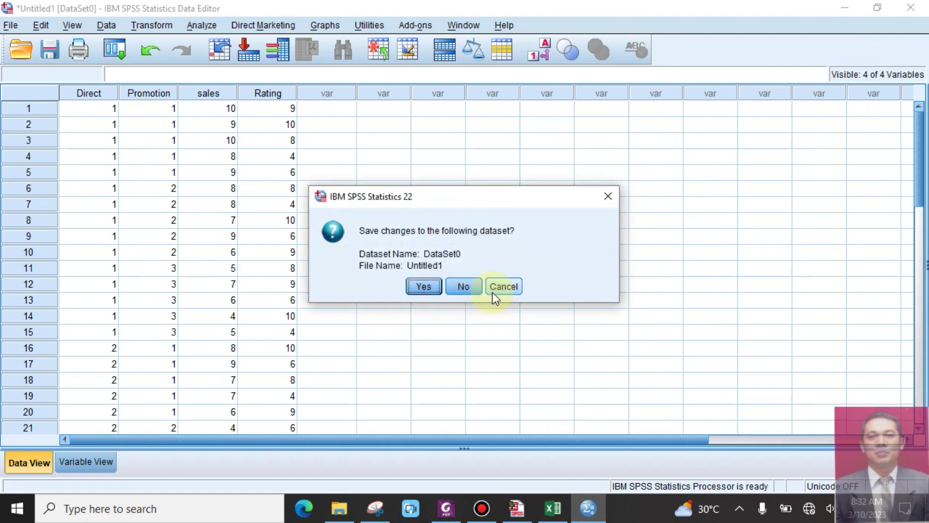
click(472, 287)
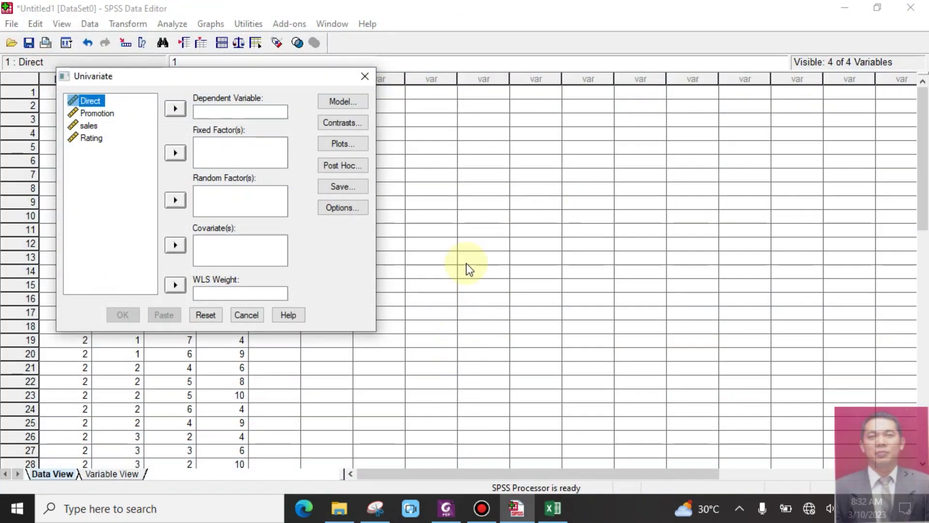
click(446, 508)
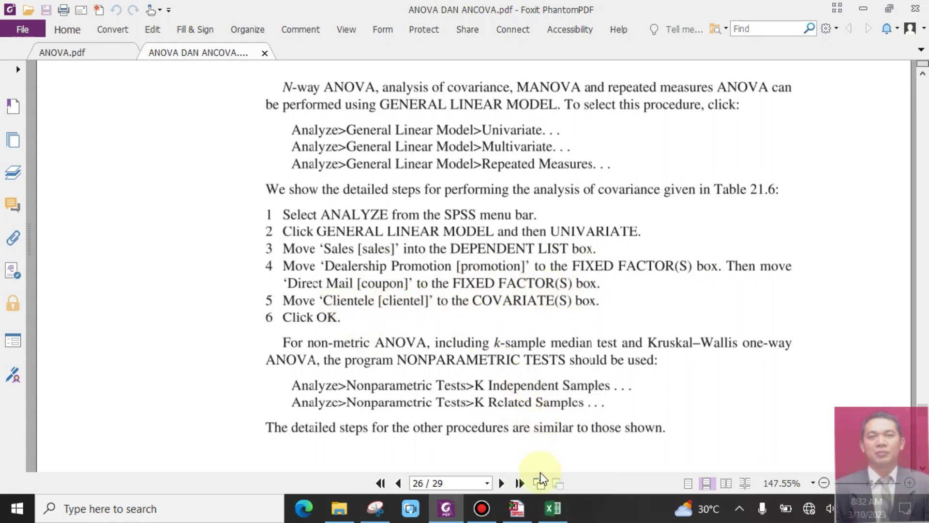
click(529, 511)
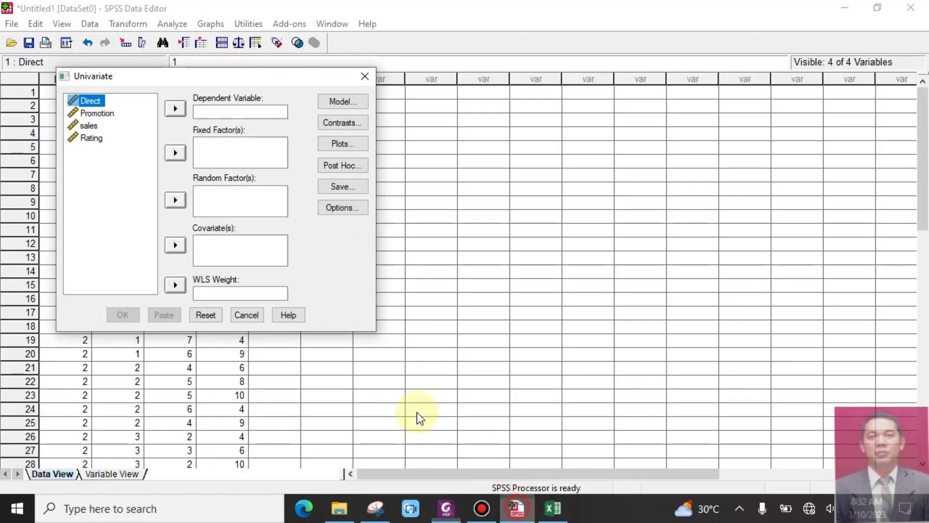
click(100, 114)
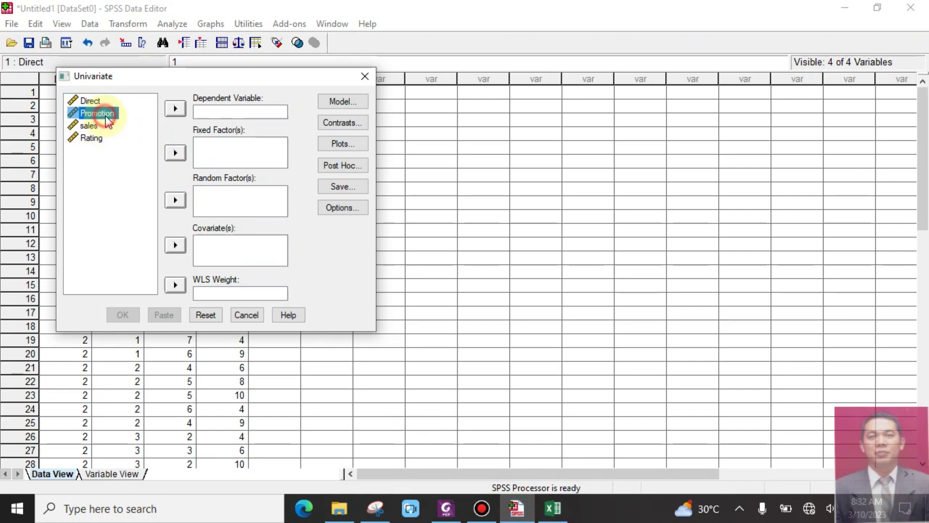
click(175, 109)
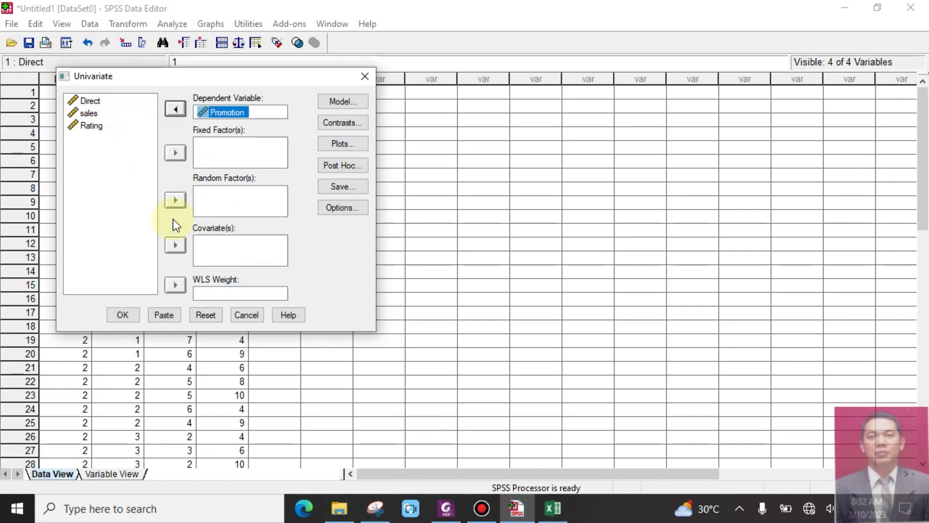
click(446, 508)
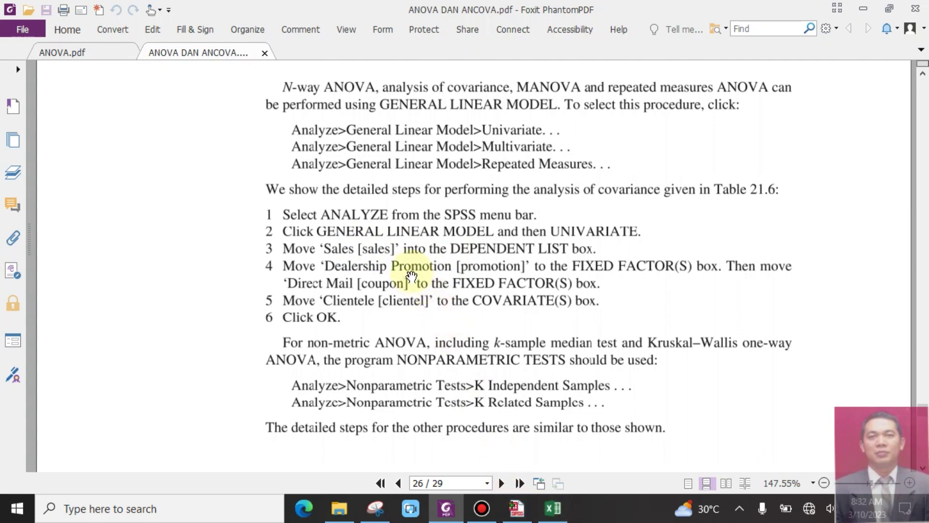
click(517, 508)
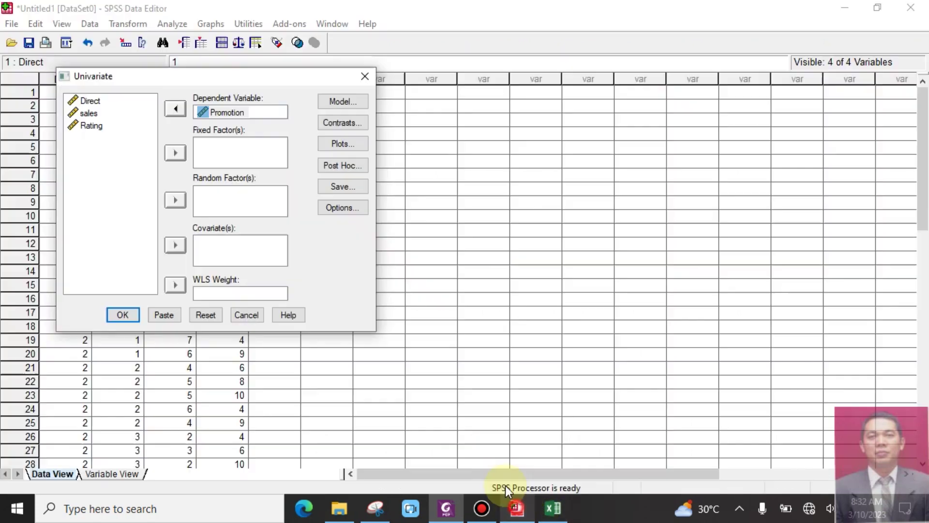
click(176, 108)
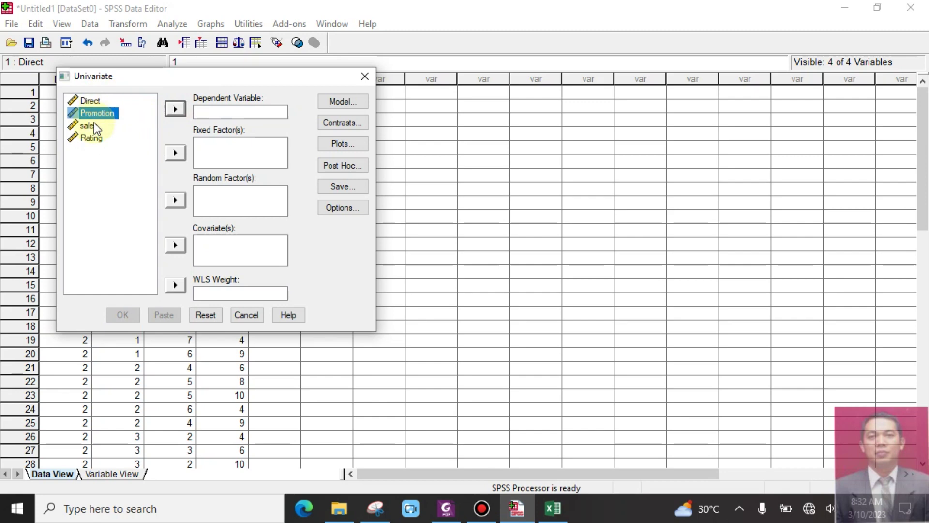
- Assign sales as the dependent variable and Promotion as a fixed factor, and check the PDF for the remaining assignments
click(175, 109)
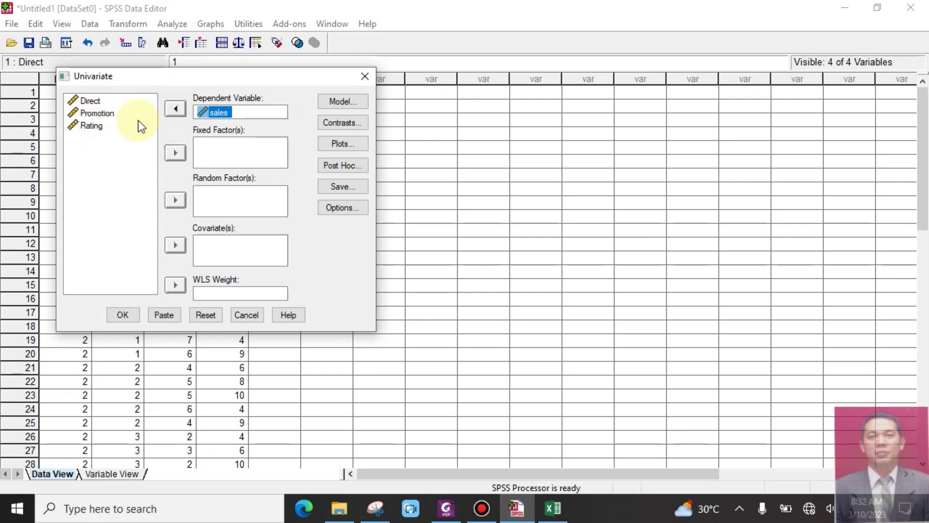
click(115, 113)
click(174, 153)
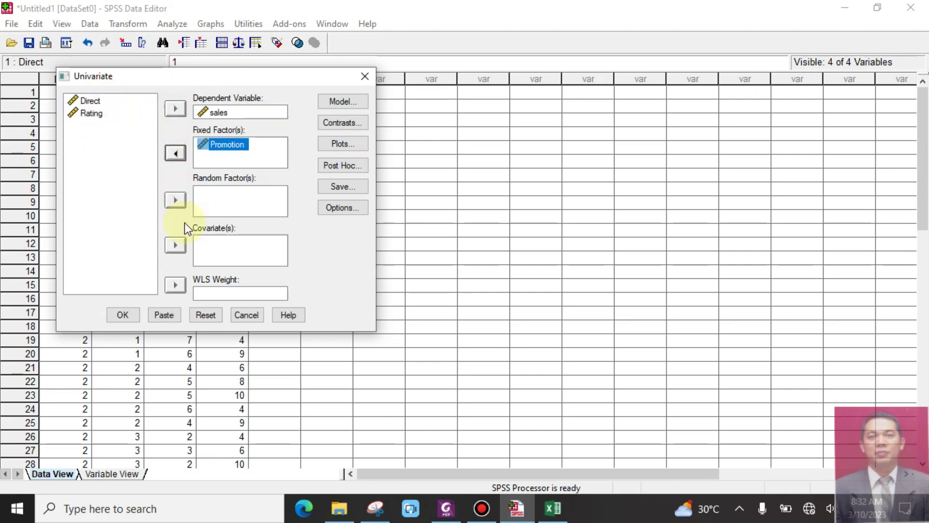
click(446, 509)
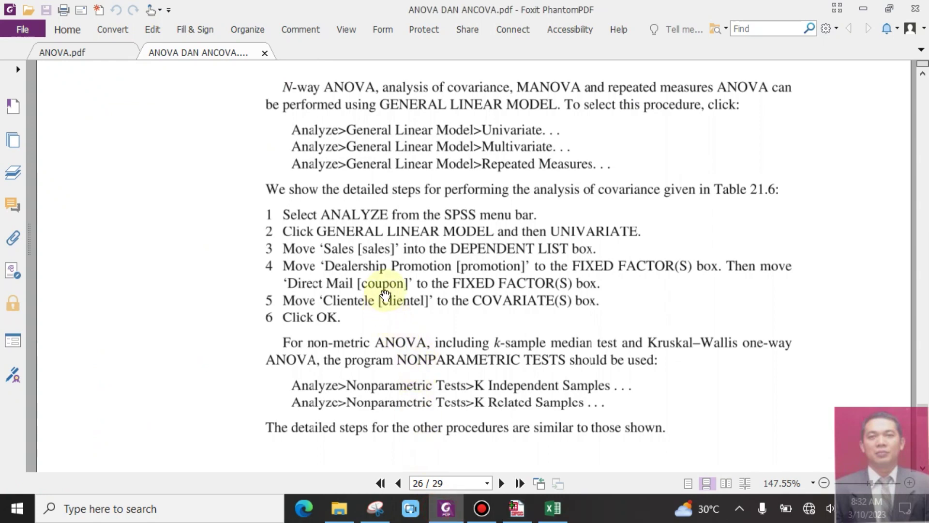